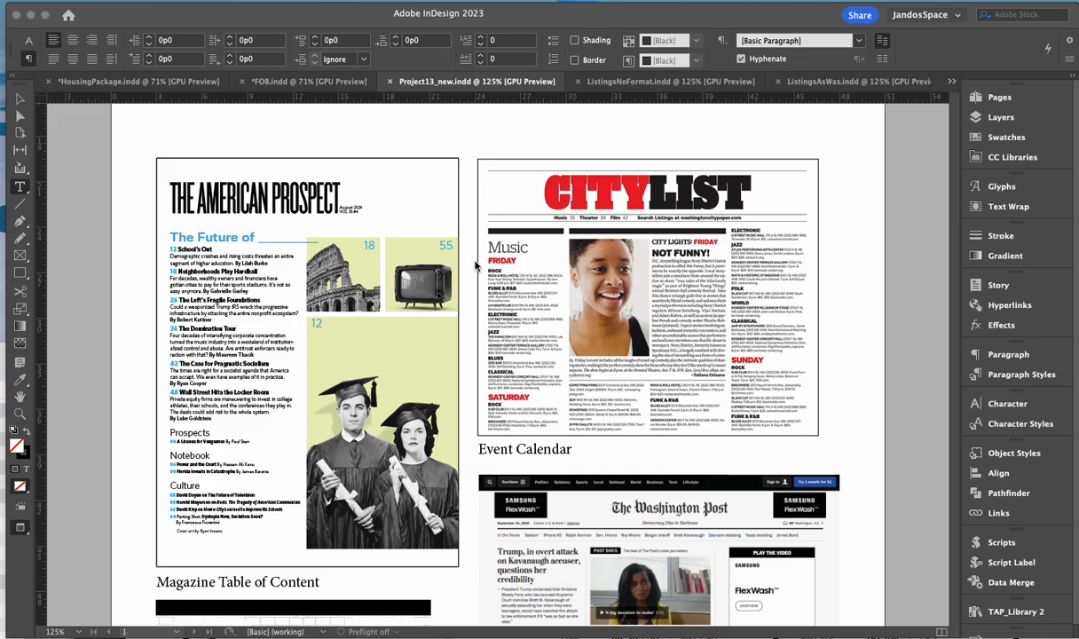
- Bring the ListingsNoFormat document to the front in InDesign
{"action": "scroll", "coordinate": [450, 251], "scroll_direction": "down", "scroll_amount": 3}
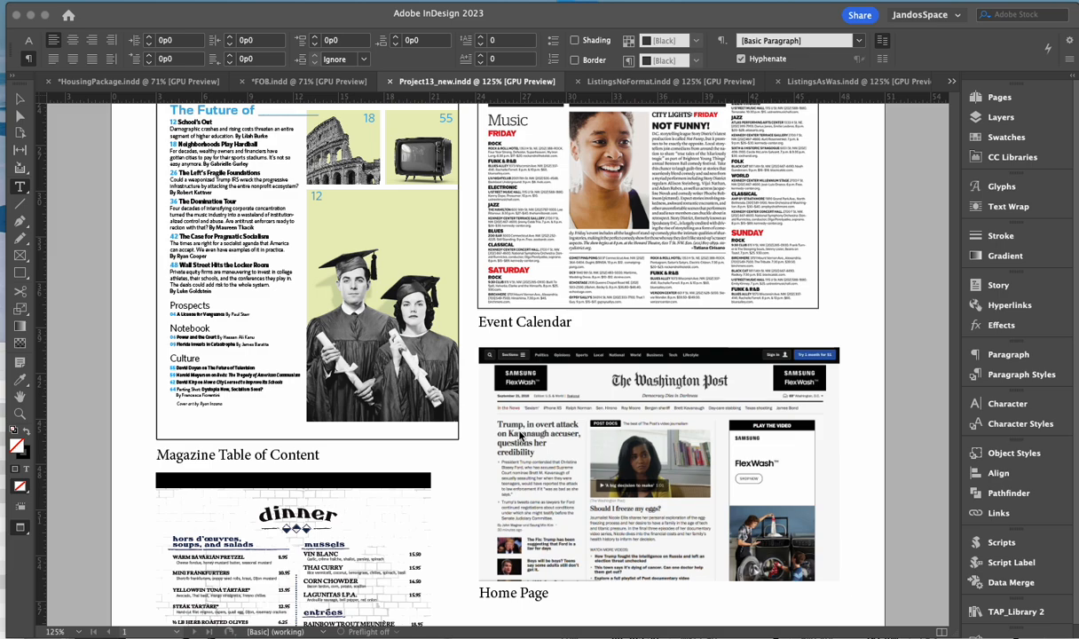
{"action": "scroll", "coordinate": [404, 461], "scroll_direction": "down", "scroll_amount": 3}
{"action": "scroll", "coordinate": [404, 461], "scroll_direction": "down", "scroll_amount": 1}
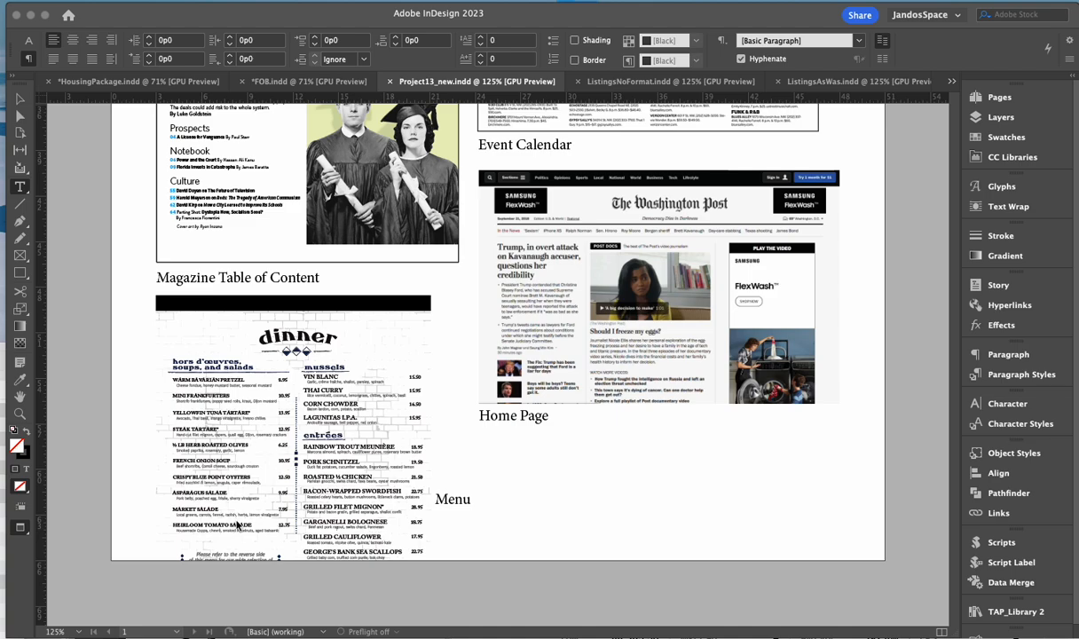
{"action": "scroll", "coordinate": [239, 515], "scroll_direction": "up", "scroll_amount": 5}
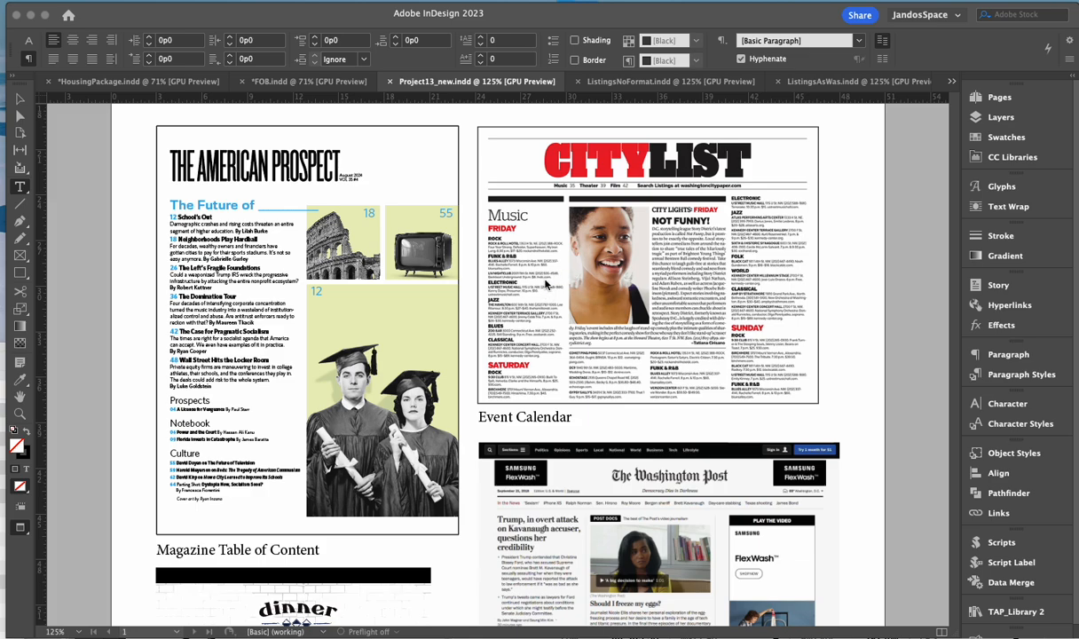
{"action": "left_click", "coordinate": [658, 87]}
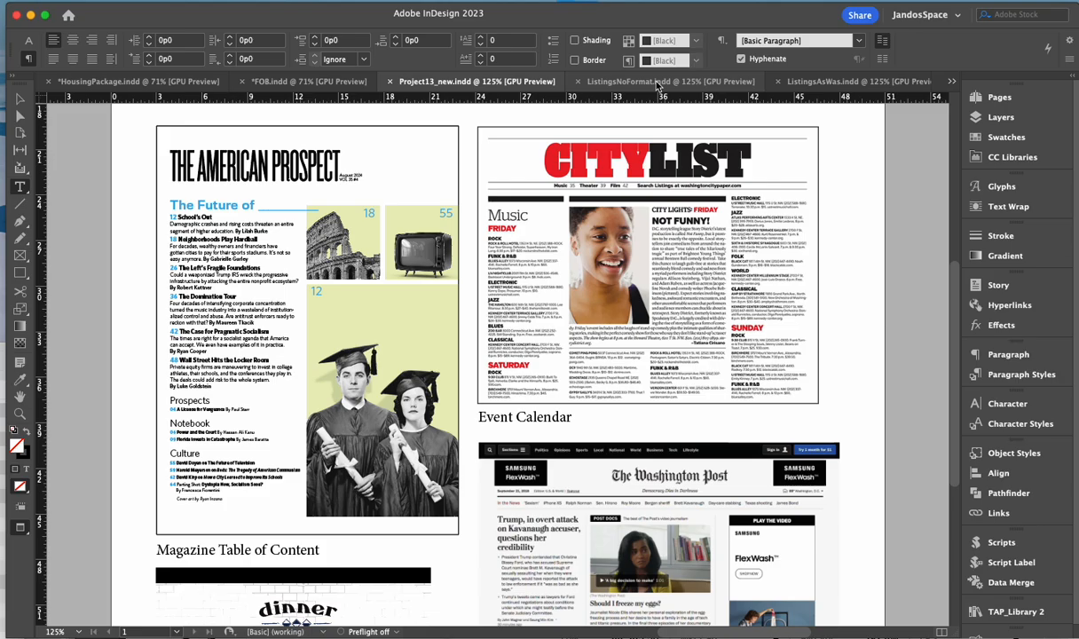
{"action": "left_click", "coordinate": [659, 82]}
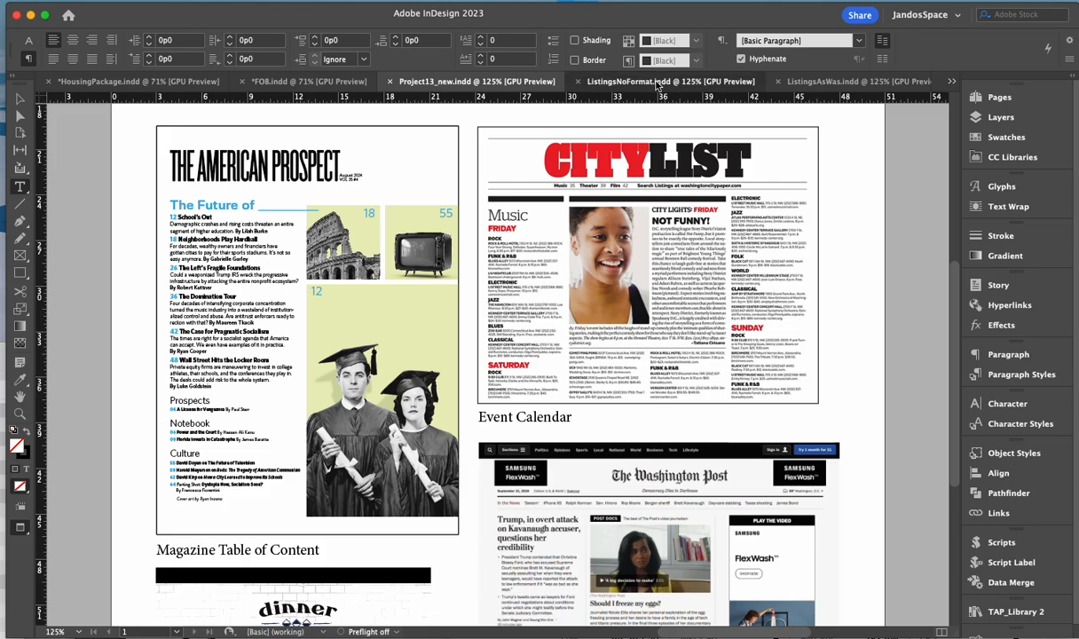
- Scroll across the pages to review the plain, unformatted multi-column event listings
{"action": "scroll", "coordinate": [214, 328], "scroll_direction": "up", "scroll_amount": 15}
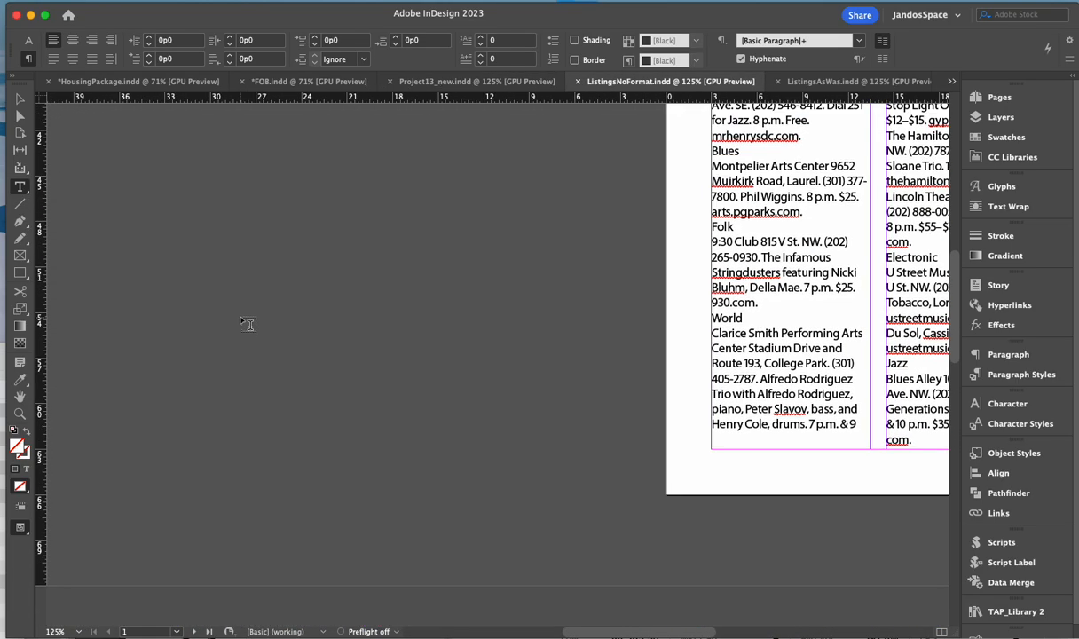
{"action": "scroll", "coordinate": [303, 327], "scroll_direction": "up", "scroll_amount": 10}
{"action": "scroll", "coordinate": [303, 326], "scroll_direction": "right", "scroll_amount": 5}
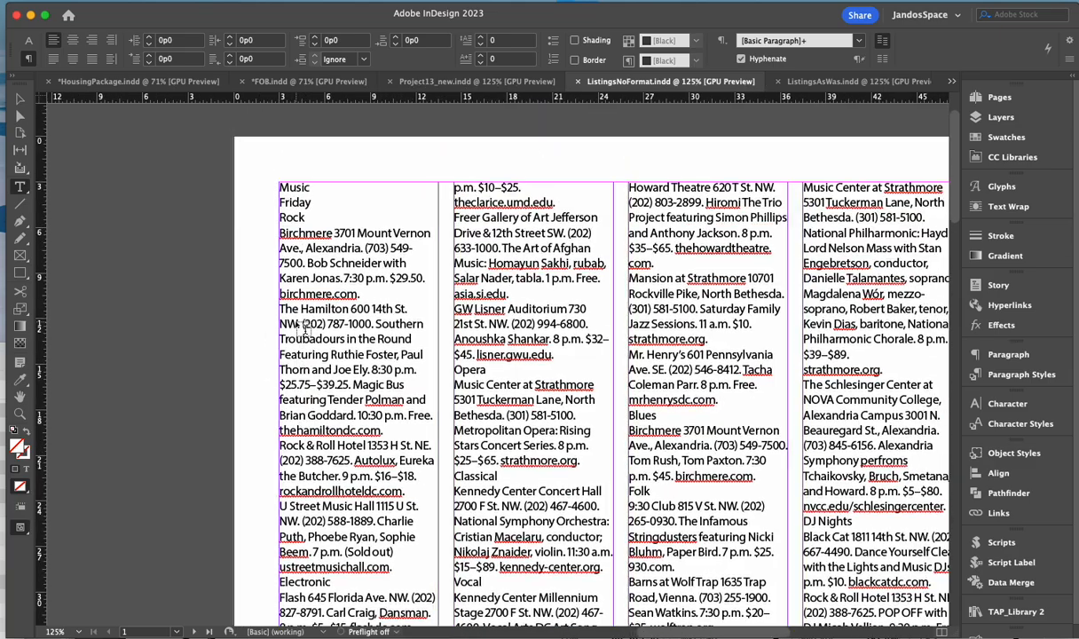
{"action": "scroll", "coordinate": [301, 325], "scroll_direction": "right", "scroll_amount": 3}
{"action": "scroll", "coordinate": [302, 325], "scroll_direction": "down", "scroll_amount": 15}
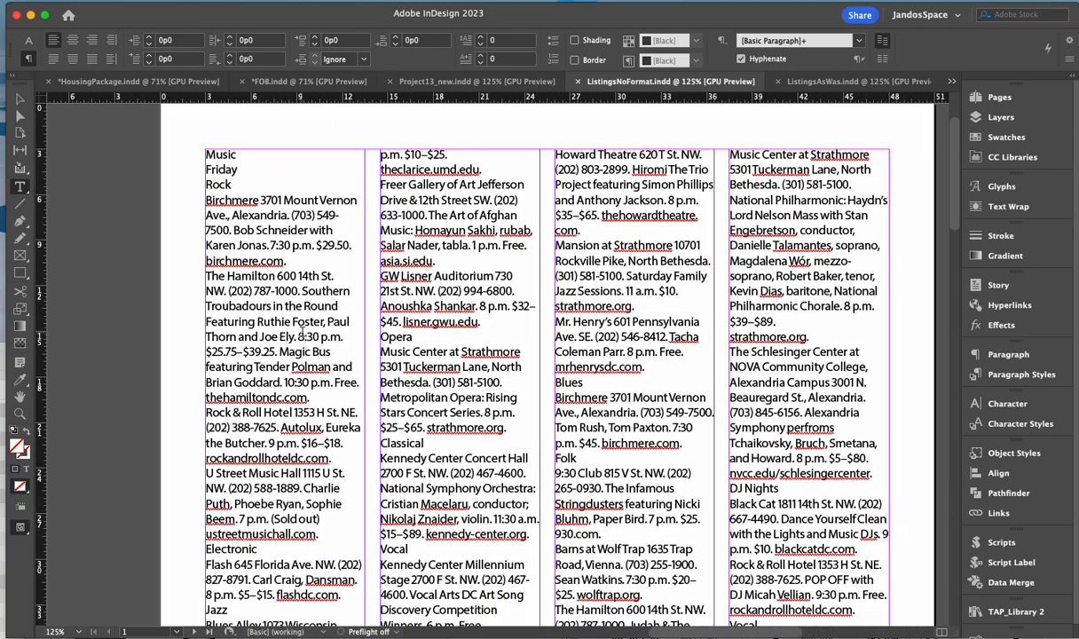
{"action": "scroll", "coordinate": [303, 334], "scroll_direction": "down", "scroll_amount": 20}
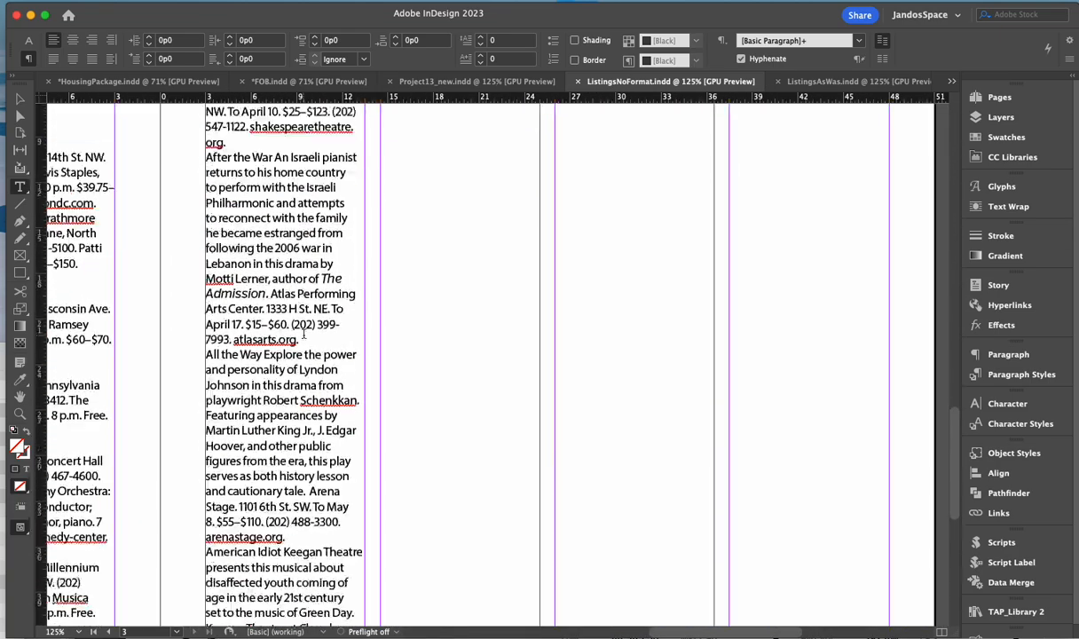
{"action": "scroll", "coordinate": [285, 334], "scroll_direction": "left", "scroll_amount": 4}
{"action": "scroll", "coordinate": [285, 333], "scroll_direction": "left", "scroll_amount": 15}
{"action": "scroll", "coordinate": [290, 333], "scroll_direction": "up", "scroll_amount": 10}
{"action": "scroll", "coordinate": [296, 340], "scroll_direction": "right", "scroll_amount": 6}
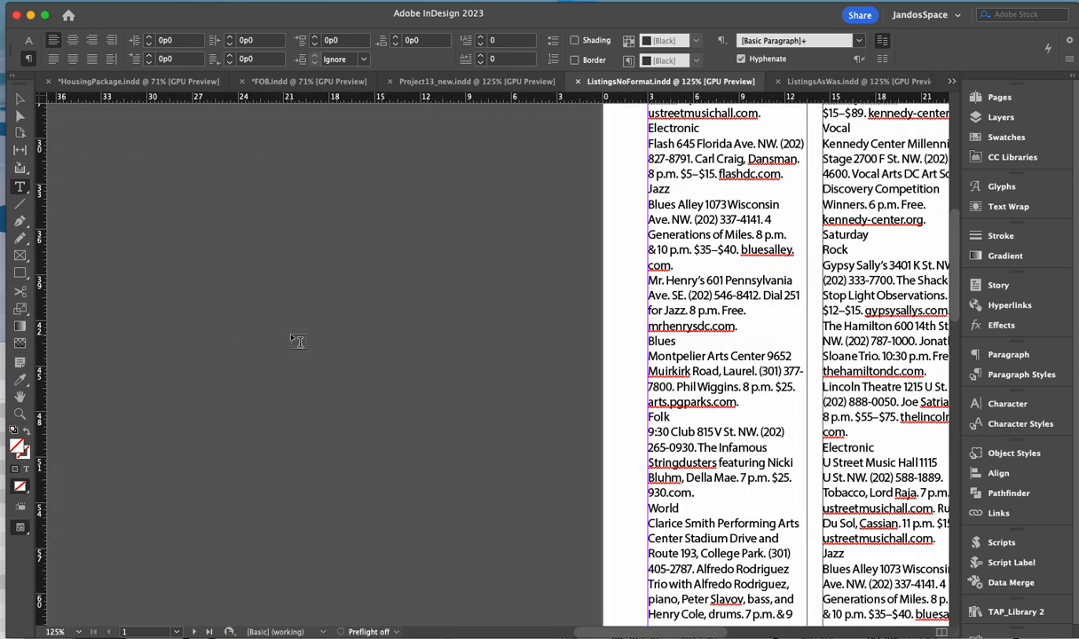
{"action": "scroll", "coordinate": [741, 330], "scroll_direction": "right", "scroll_amount": 8}
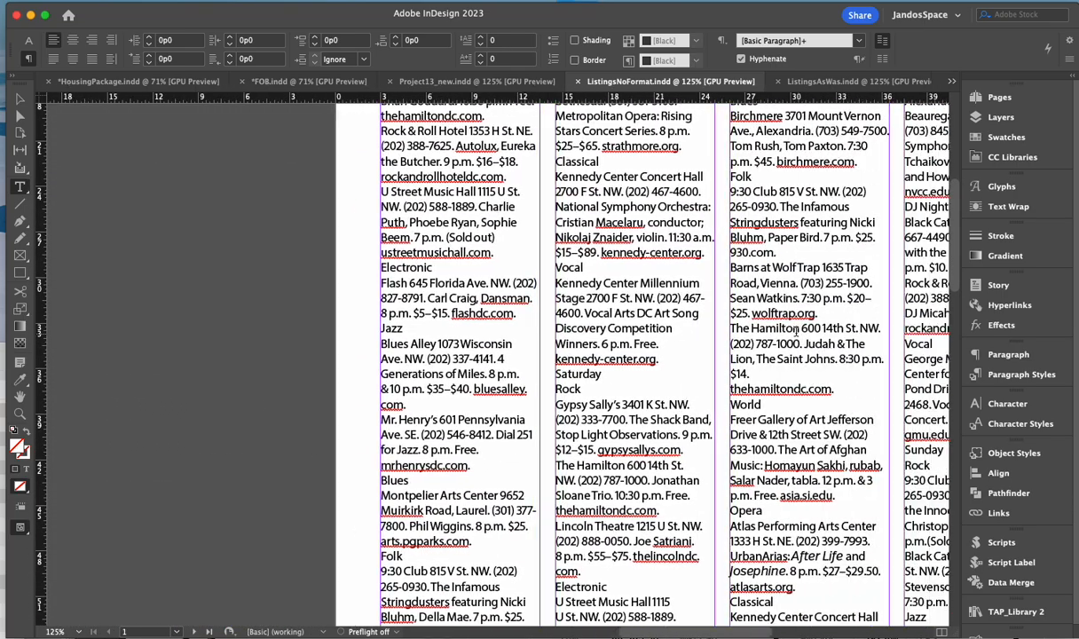
{"action": "scroll", "coordinate": [796, 331], "scroll_direction": "right", "scroll_amount": 9}
{"action": "scroll", "coordinate": [658, 352], "scroll_direction": "down", "scroll_amount": 15}
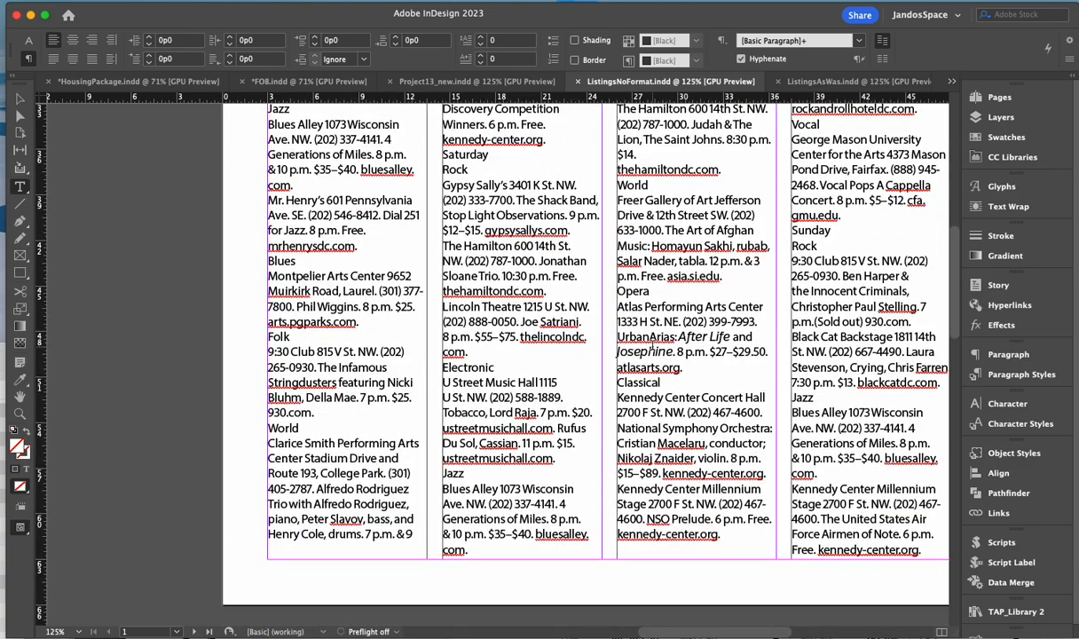
{"action": "scroll", "coordinate": [659, 352], "scroll_direction": "down", "scroll_amount": 18}
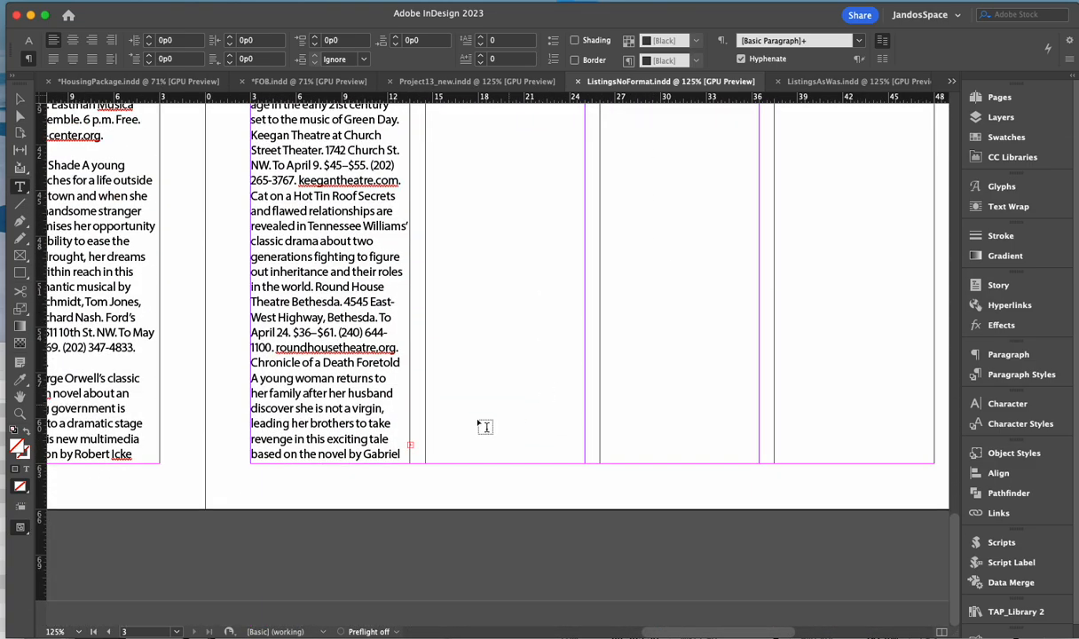
{"action": "scroll", "coordinate": [426, 400], "scroll_direction": "left", "scroll_amount": 4}
{"action": "scroll", "coordinate": [426, 400], "scroll_direction": "up", "scroll_amount": 1}
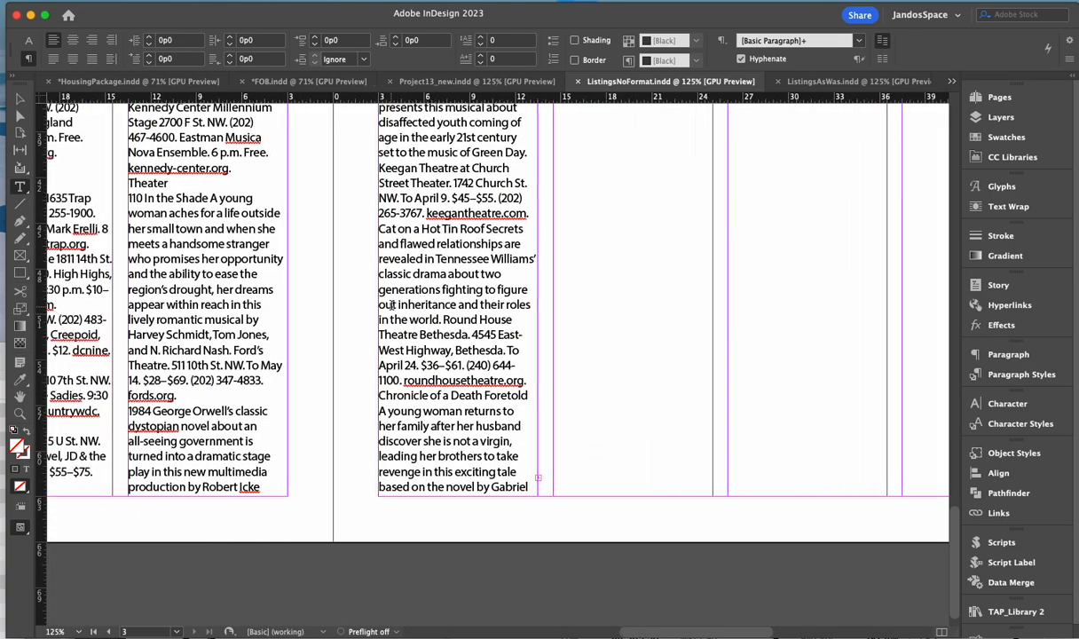
{"action": "scroll", "coordinate": [487, 242], "scroll_direction": "up", "scroll_amount": 4}
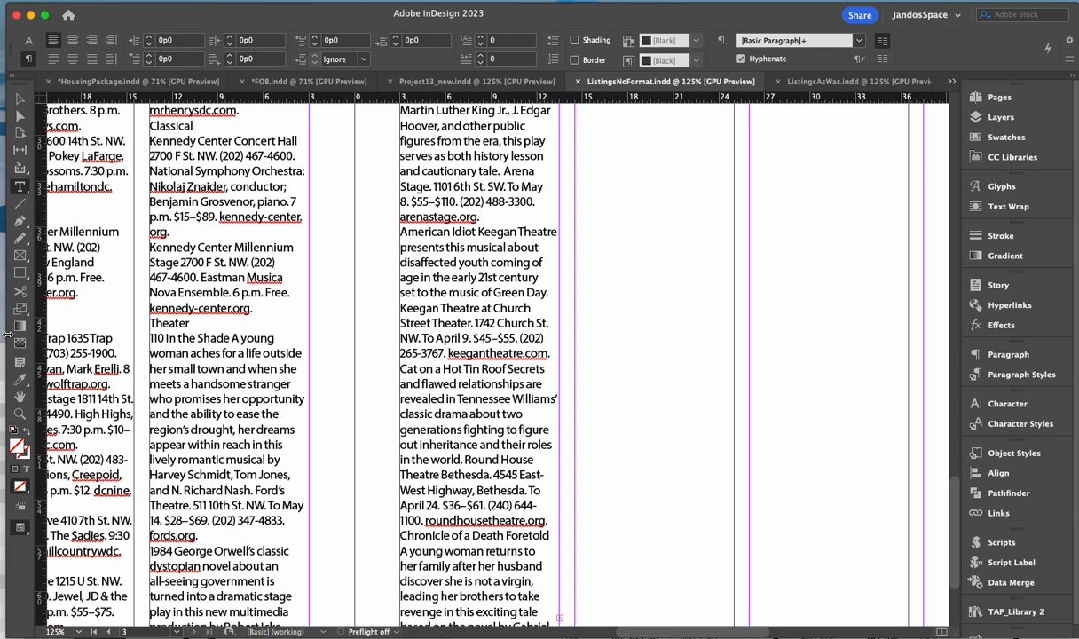
{"action": "scroll", "coordinate": [434, 220], "scroll_direction": "down", "scroll_amount": 5}
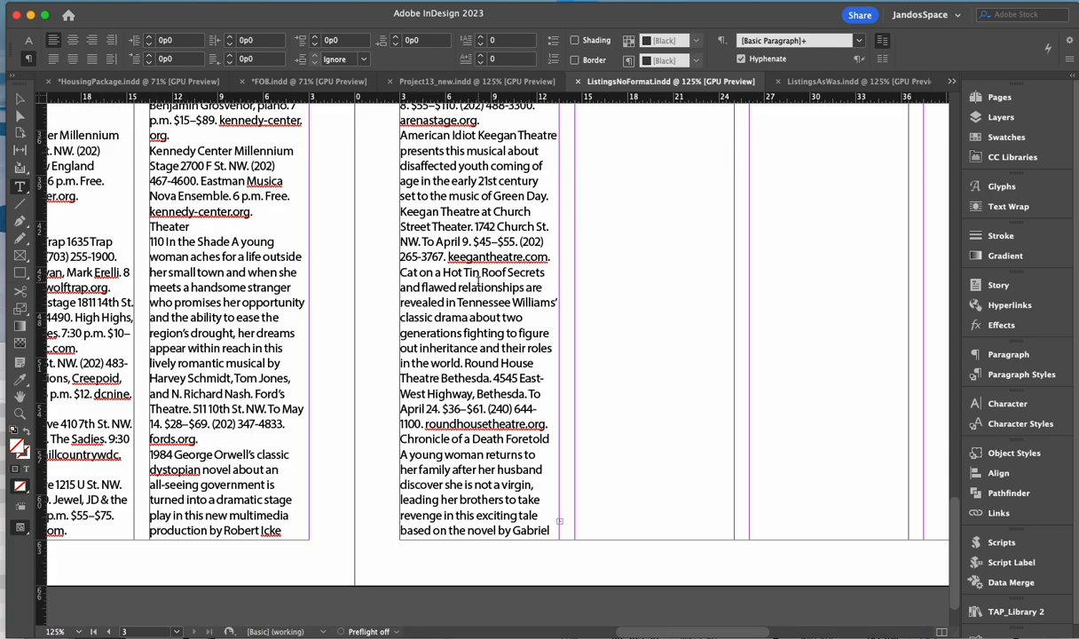
{"action": "scroll", "coordinate": [444, 373], "scroll_direction": "up", "scroll_amount": 3}
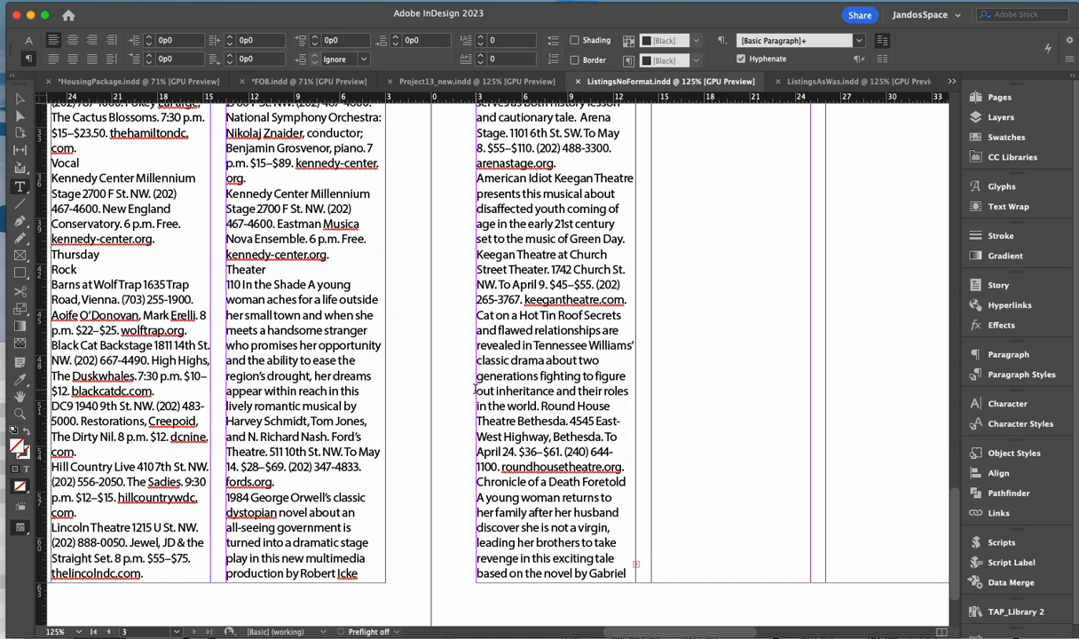
{"action": "scroll", "coordinate": [444, 373], "scroll_direction": "left", "scroll_amount": 6}
{"action": "scroll", "coordinate": [388, 300], "scroll_direction": "left", "scroll_amount": 3}
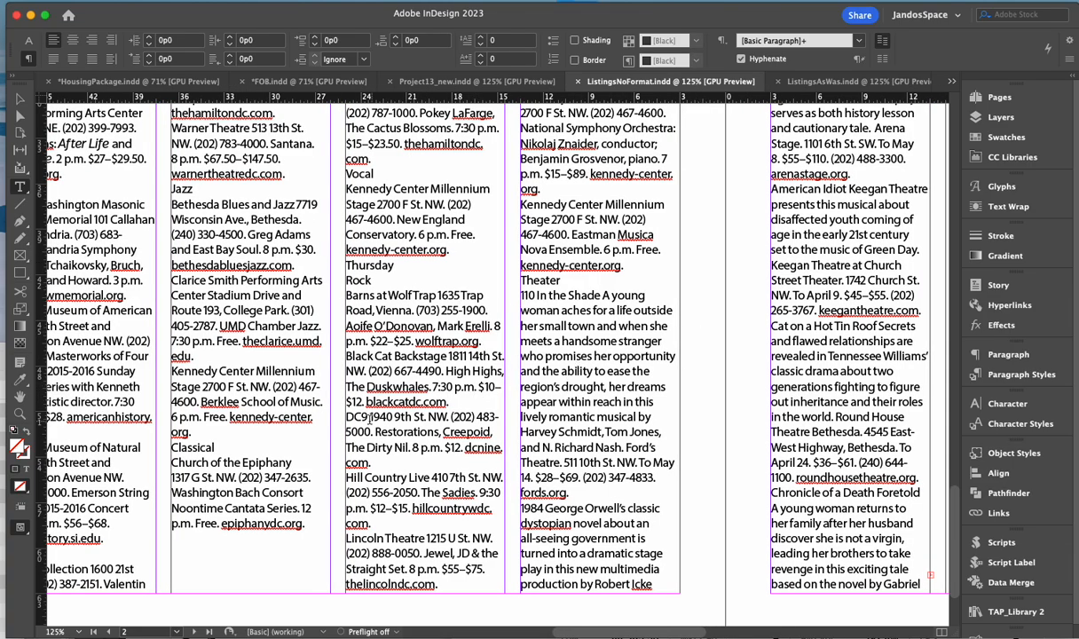
{"action": "scroll", "coordinate": [532, 329], "scroll_direction": "up", "scroll_amount": 10}
{"action": "scroll", "coordinate": [533, 329], "scroll_direction": "left", "scroll_amount": 2}
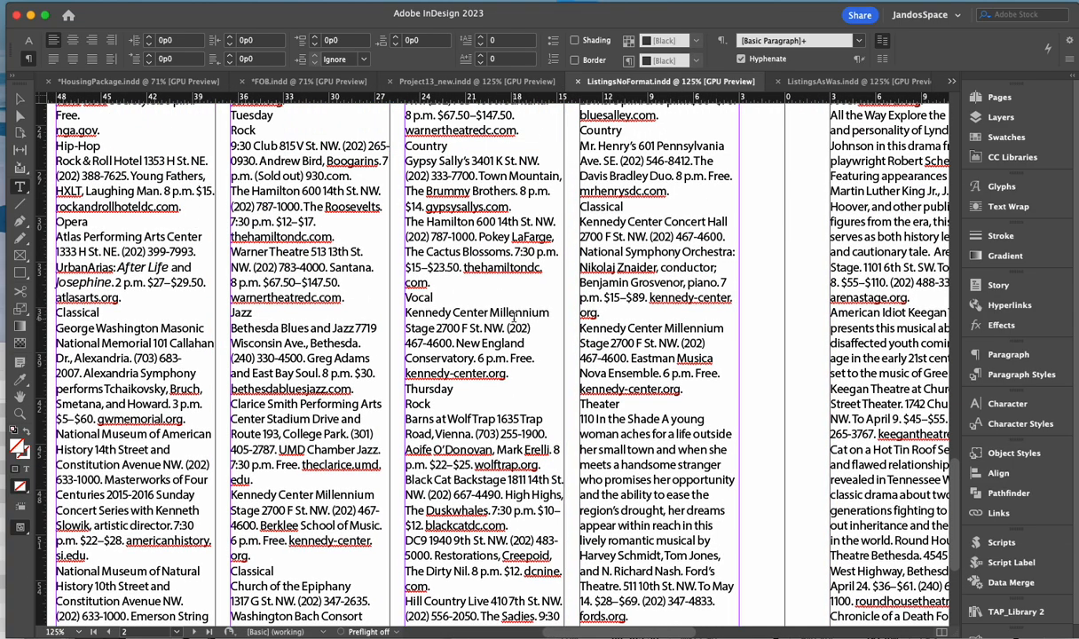
{"action": "scroll", "coordinate": [514, 320], "scroll_direction": "down", "scroll_amount": 10}
{"action": "scroll", "coordinate": [513, 324], "scroll_direction": "right", "scroll_amount": 10}
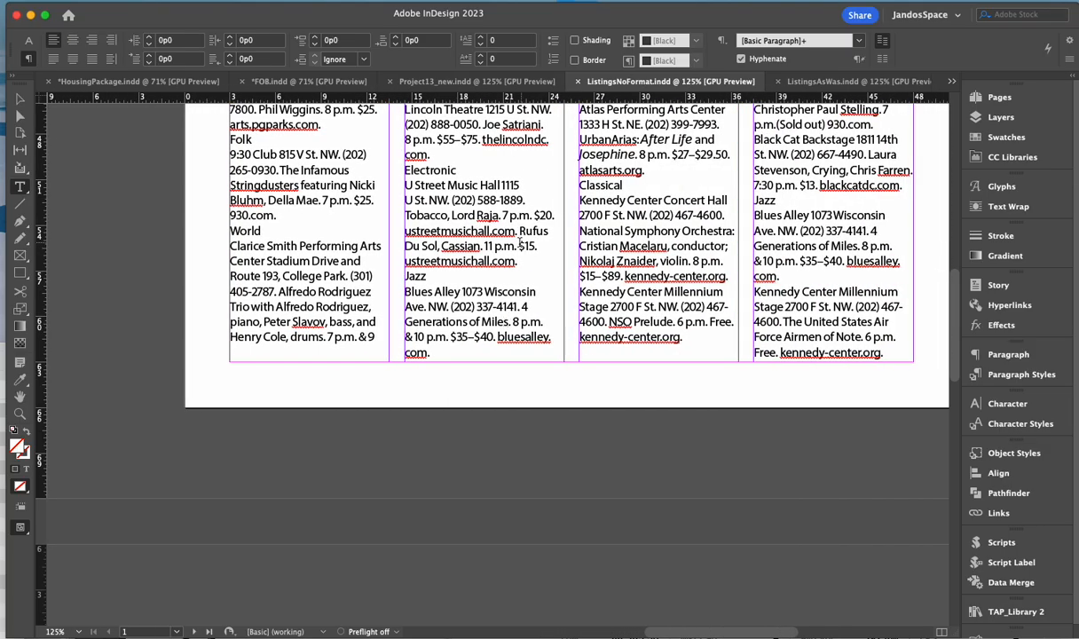
{"action": "scroll", "coordinate": [506, 321], "scroll_direction": "up", "scroll_amount": 6}
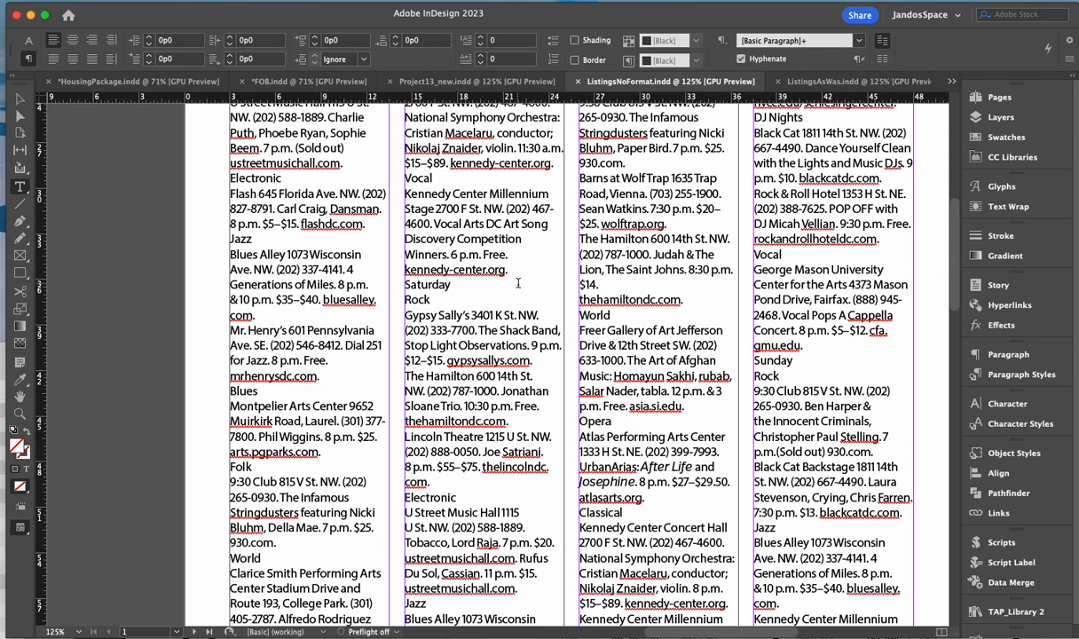
{"action": "scroll", "coordinate": [533, 293], "scroll_direction": "up", "scroll_amount": 10}
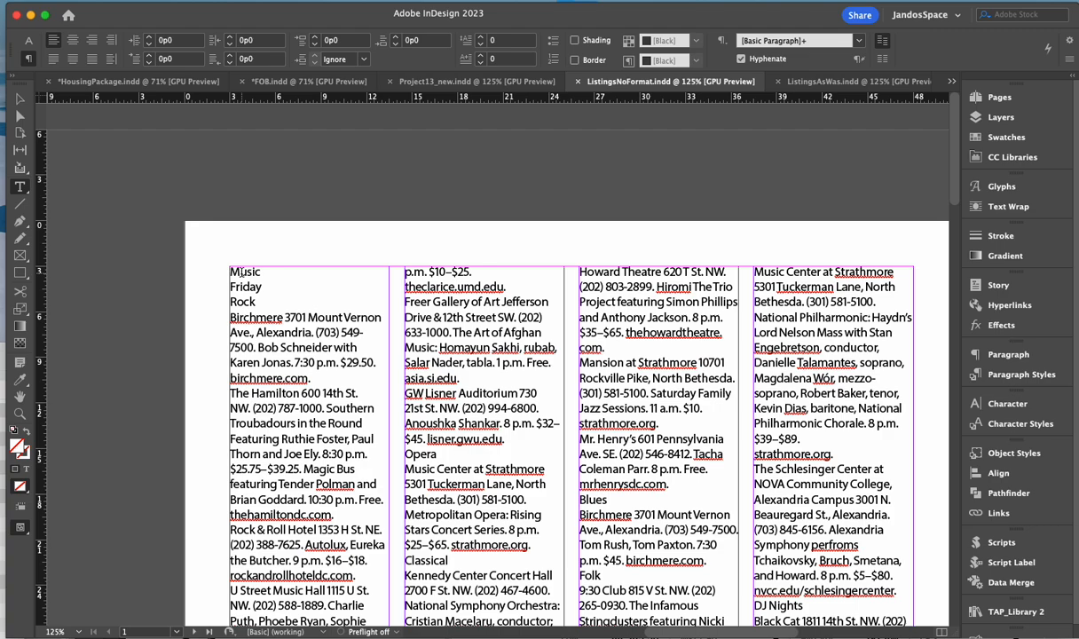
- Check the paragraph styles of Music, Friday, Rock and Birchmere: EventType, DayWeek, Music type, Listing text
{"action": "left_click", "coordinate": [766, 332]}
{"action": "left_click", "coordinate": [1012, 375]}
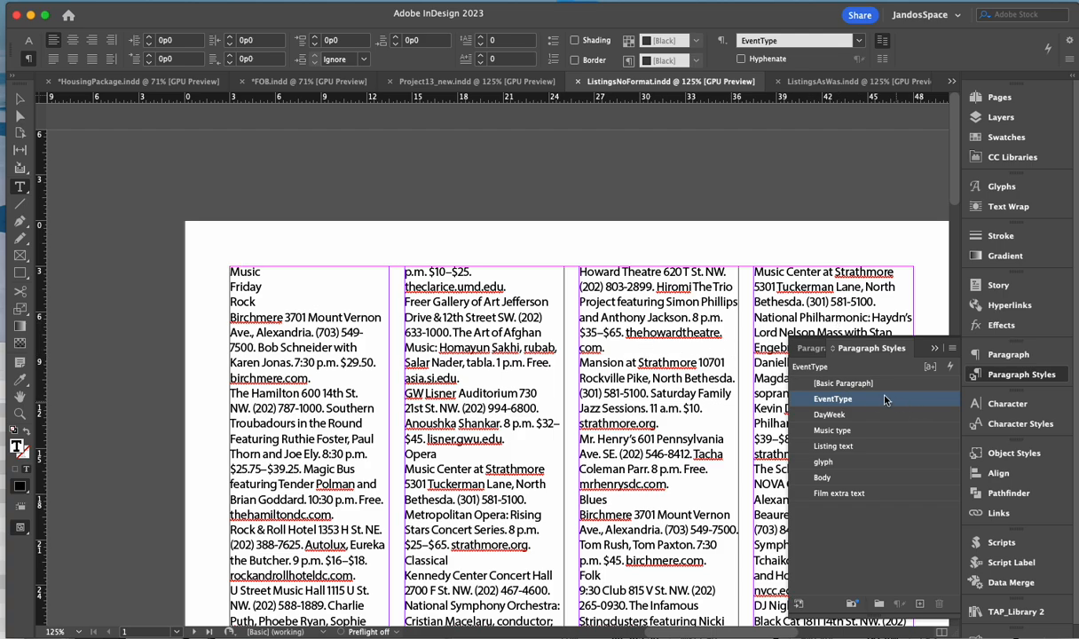
{"action": "left_click", "coordinate": [242, 285]}
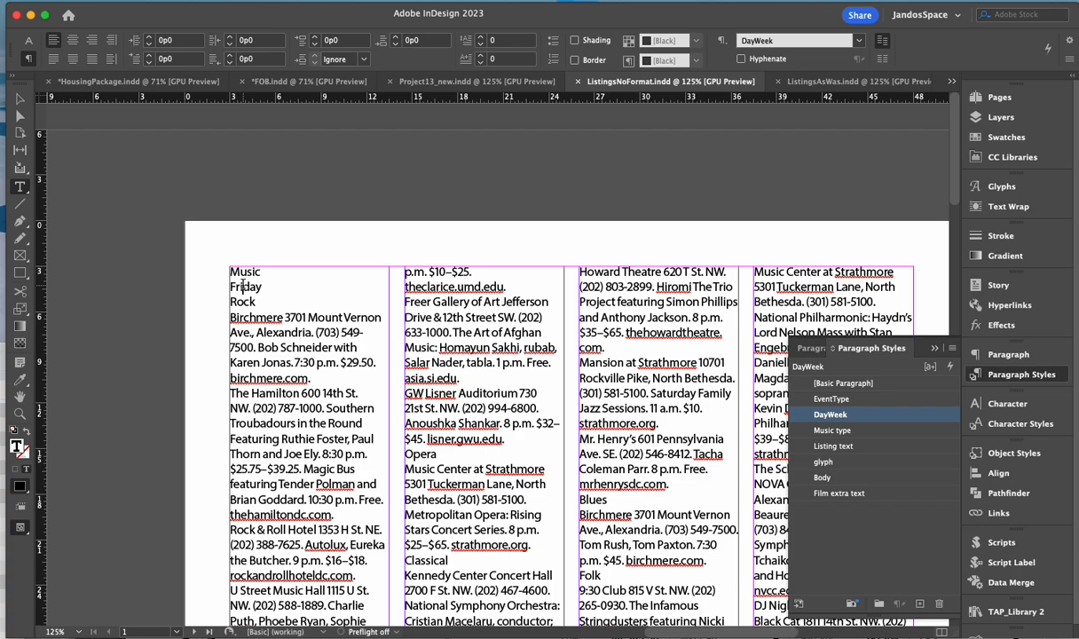
{"action": "left_click", "coordinate": [243, 302]}
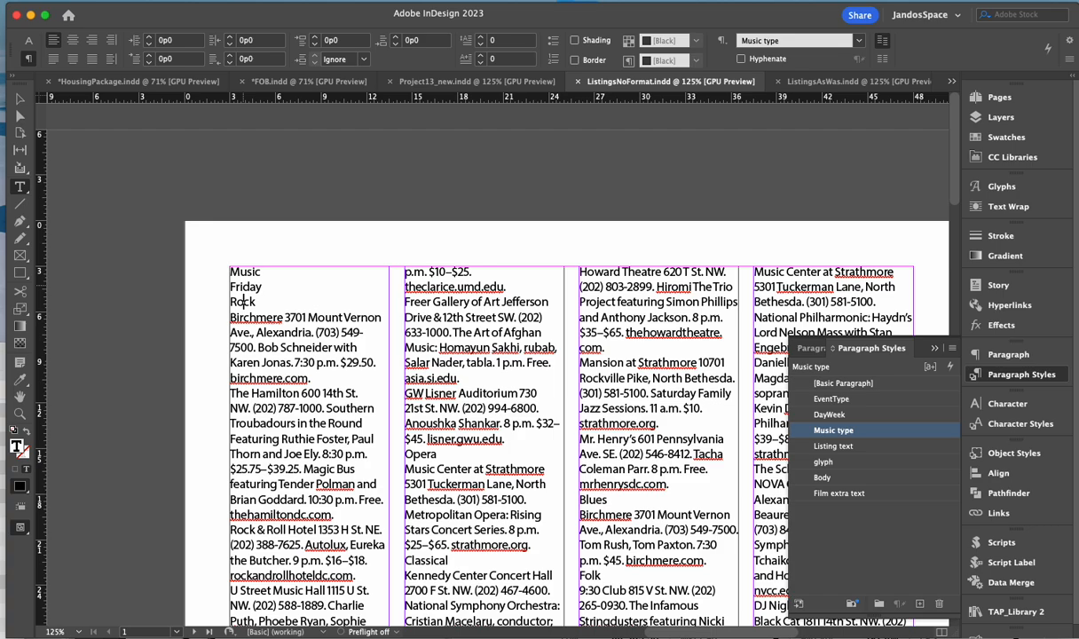
{"action": "left_click", "coordinate": [245, 317]}
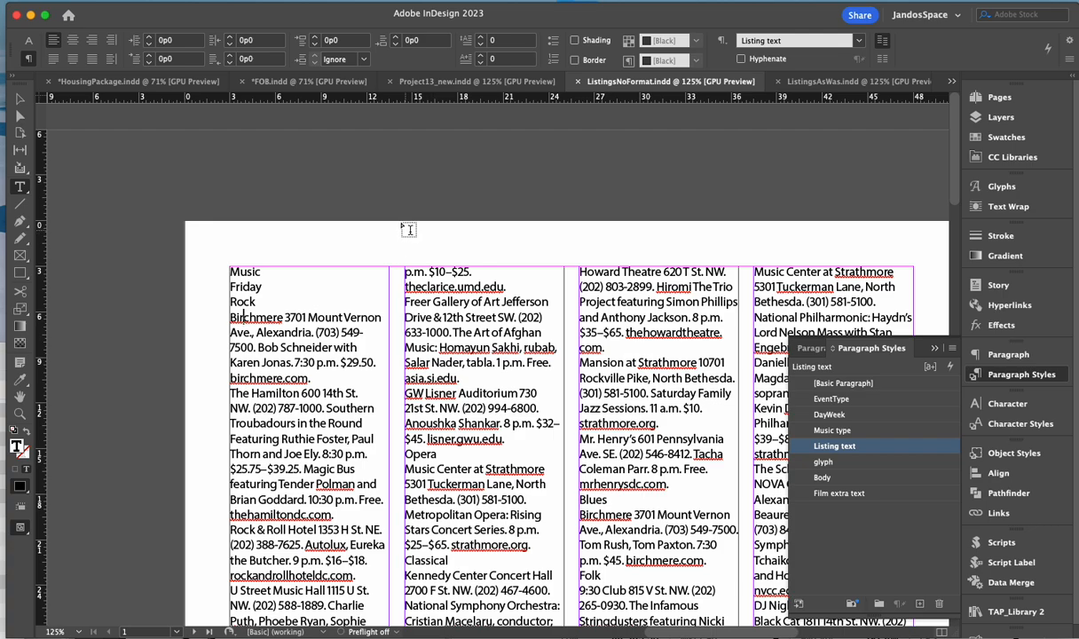
- Draw a text frame above the columns containing the word 'Sample'
{"action": "left_click_drag", "start_coordinate": [394, 222], "coordinate": [603, 266]}
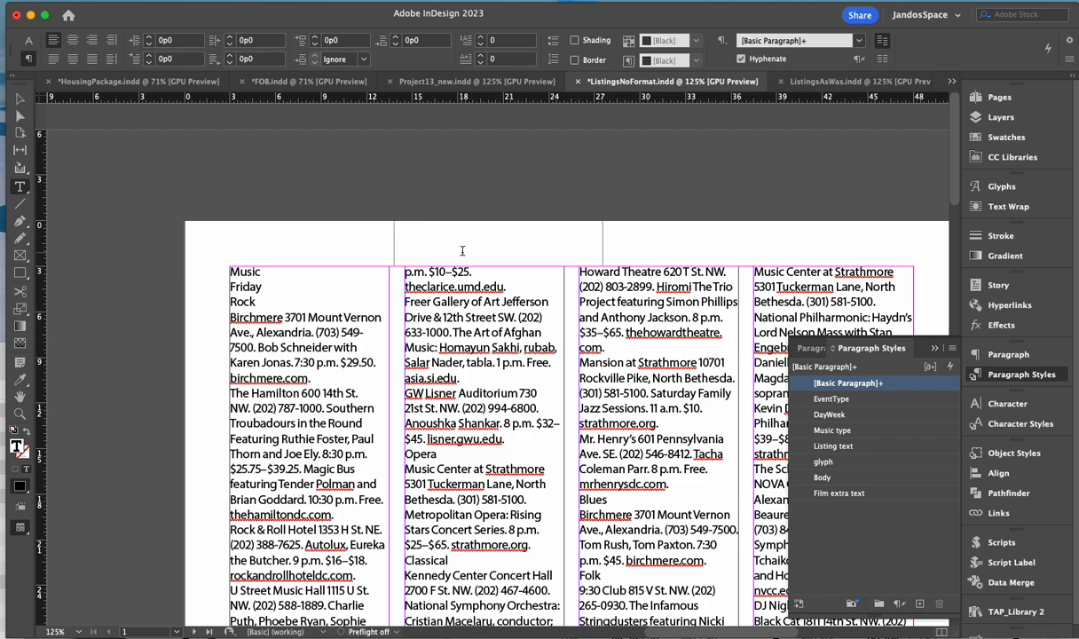
{"action": "type", "text": "Sample"}
{"action": "key", "text": "super+a"}
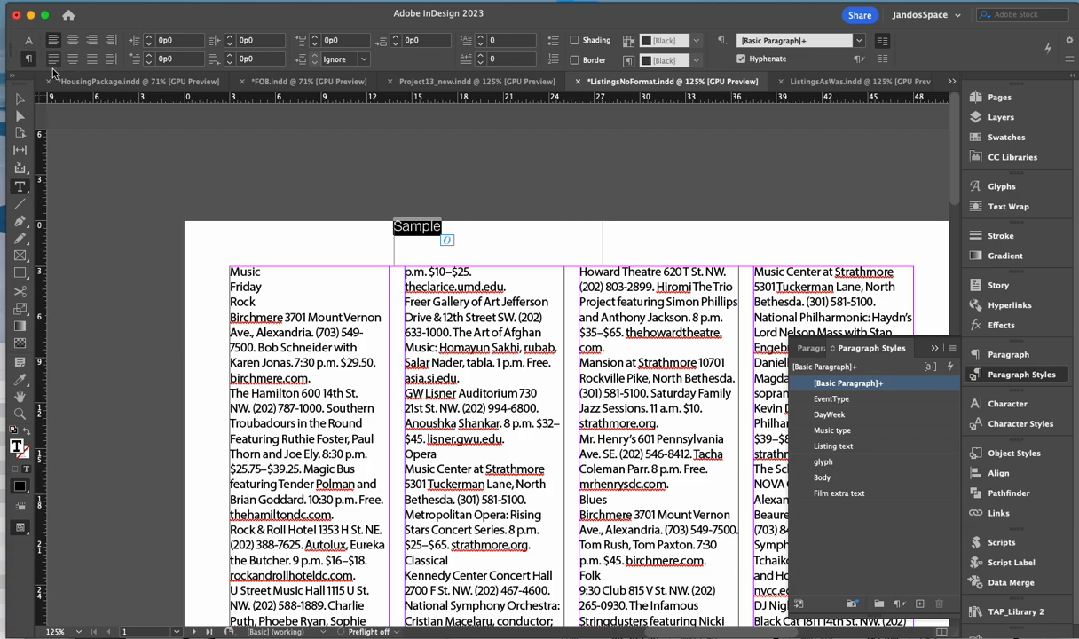
- Nudge the Sample frame slightly lower and select the word Sample
{"action": "left_click", "coordinate": [20, 98]}
{"action": "left_click_drag", "start_coordinate": [441, 229], "coordinate": [465, 253]}
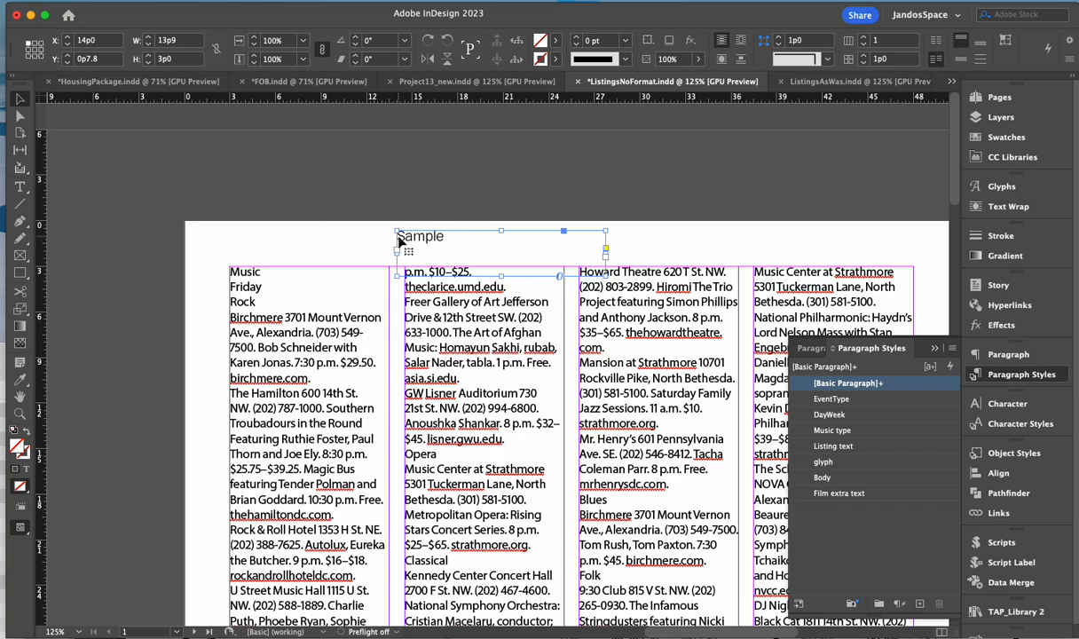
{"action": "left_click", "coordinate": [19, 187]}
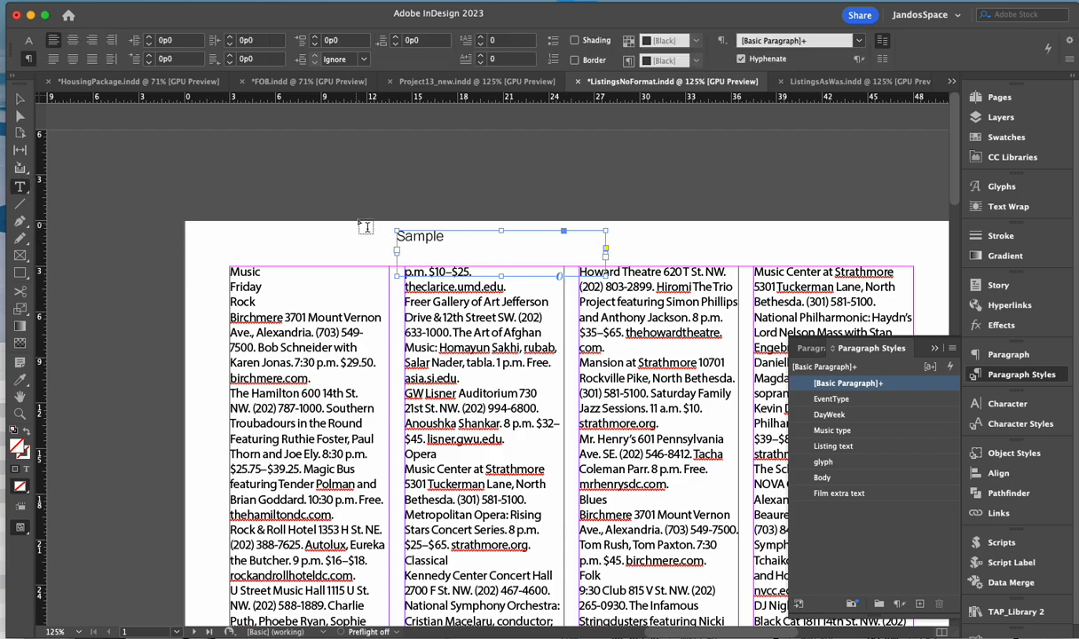
{"action": "left_click_drag", "start_coordinate": [397, 236], "coordinate": [446, 234]}
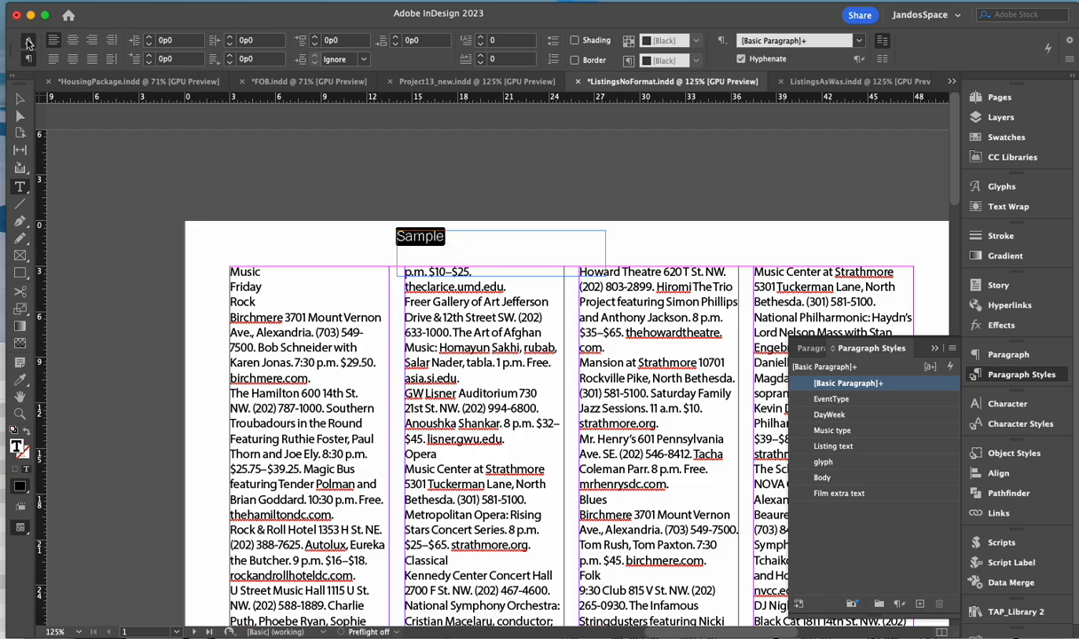
- Set the Sample heading in K22 Didoni at 30 pt
{"action": "left_click", "coordinate": [29, 41]}
{"action": "left_click", "coordinate": [133, 40]}
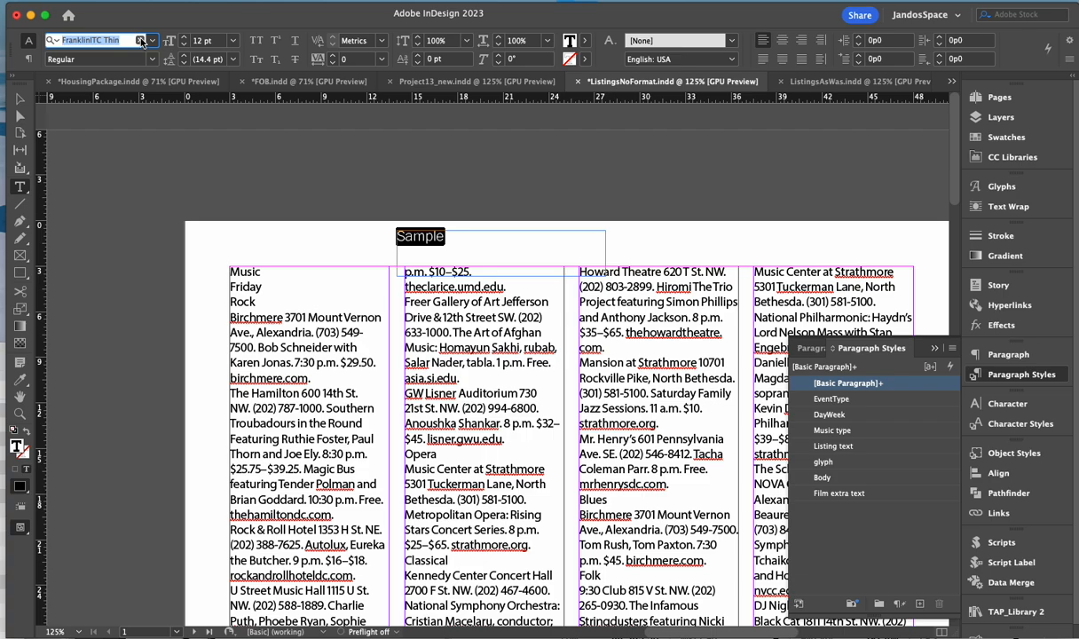
{"action": "left_click", "coordinate": [153, 40]}
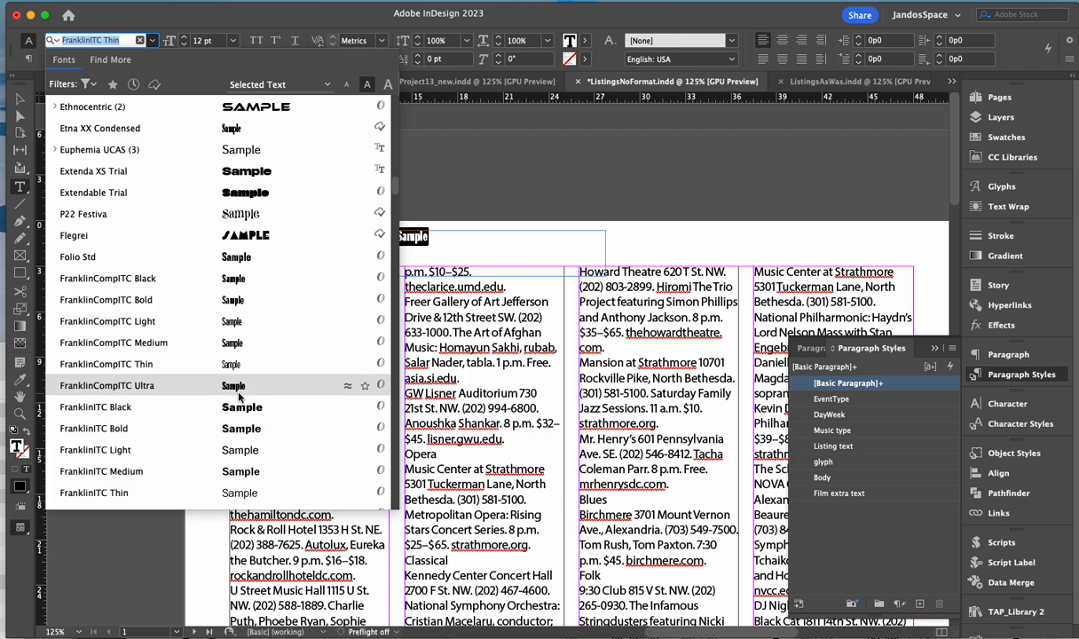
{"action": "scroll", "coordinate": [240, 391], "scroll_direction": "down", "scroll_amount": 2}
{"action": "scroll", "coordinate": [240, 396], "scroll_direction": "down", "scroll_amount": 3}
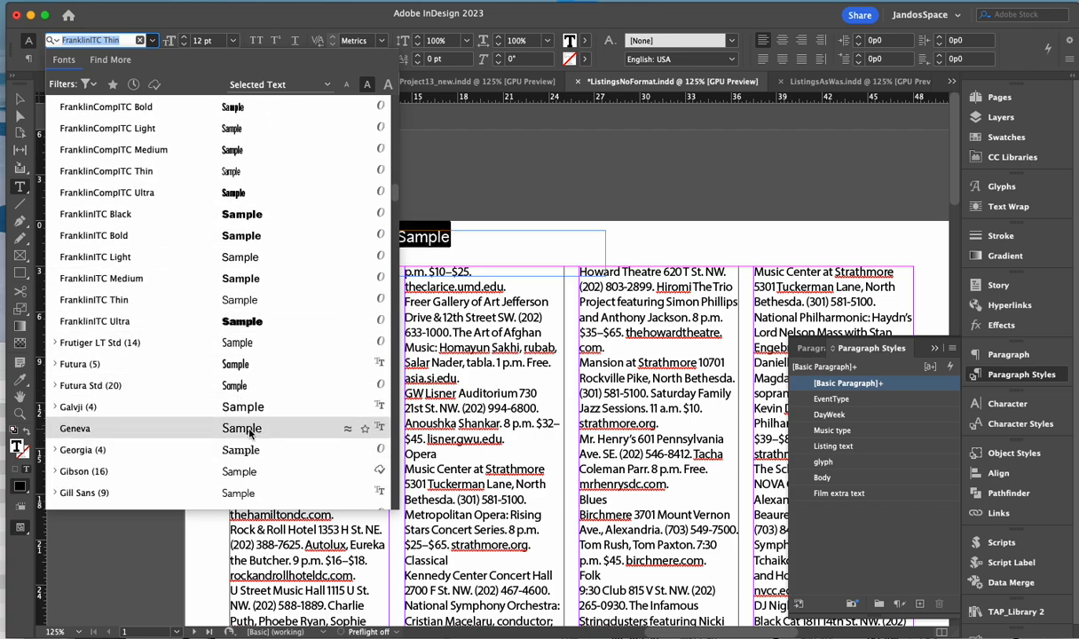
{"action": "scroll", "coordinate": [255, 417], "scroll_direction": "down", "scroll_amount": 8}
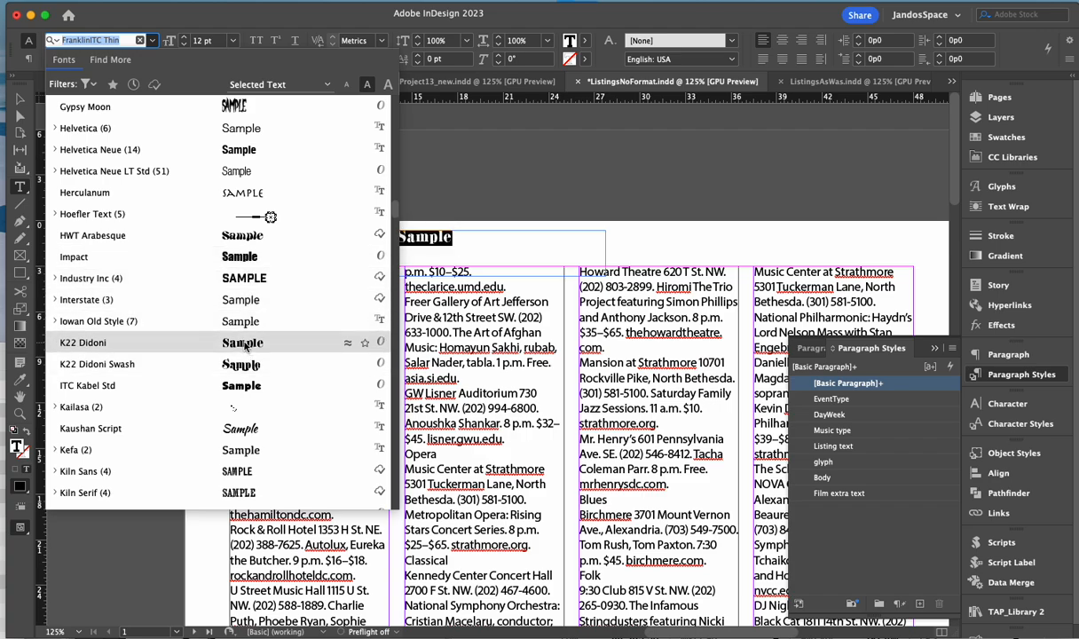
{"action": "left_click", "coordinate": [245, 344]}
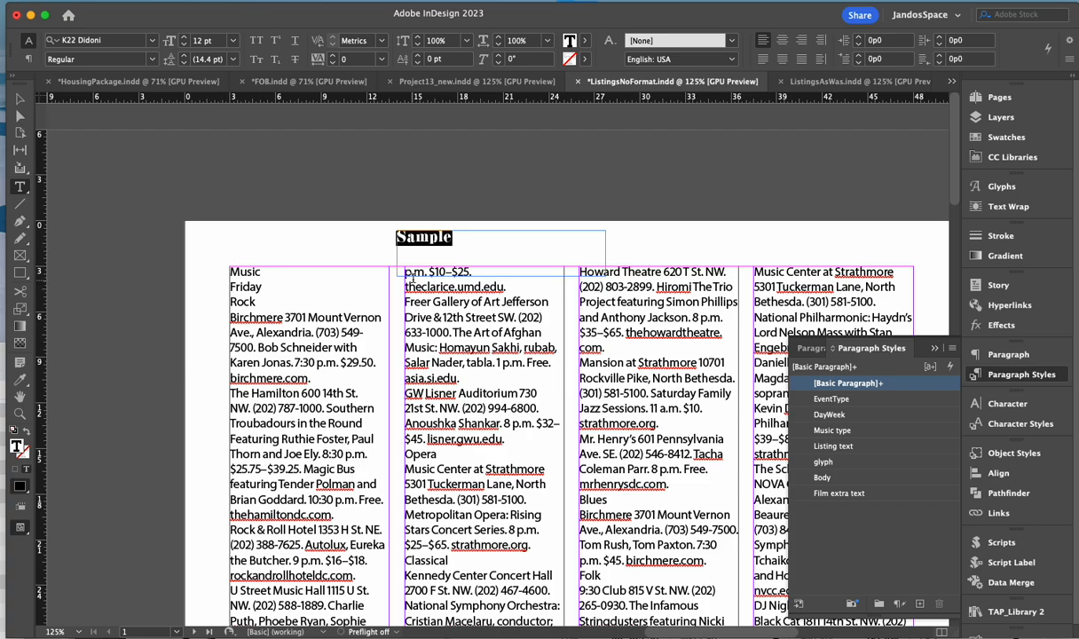
{"action": "left_click", "coordinate": [233, 41]}
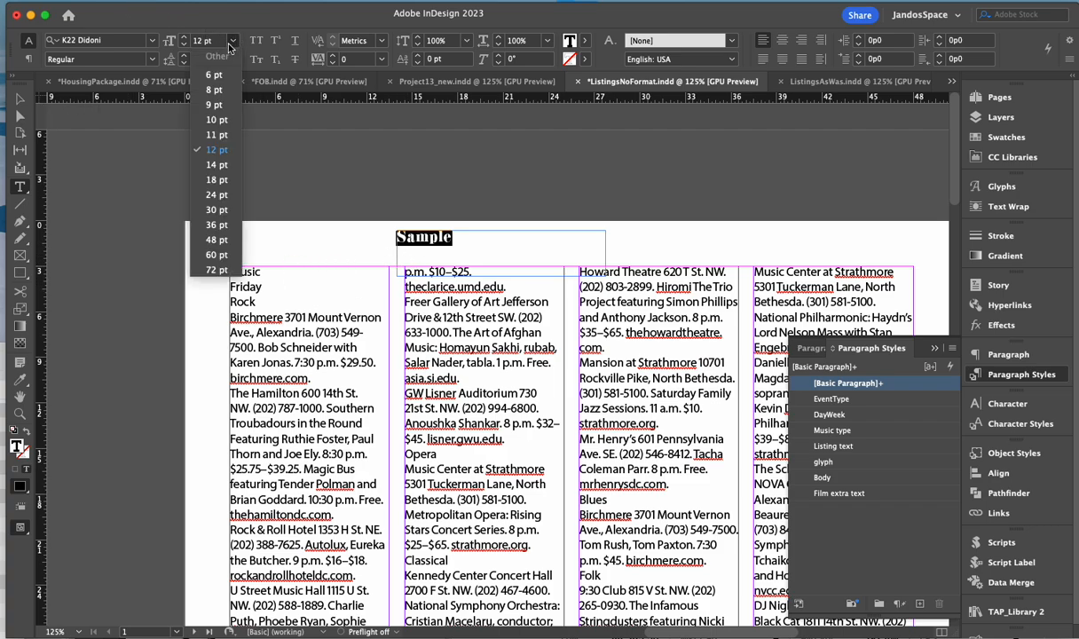
{"action": "left_click", "coordinate": [216, 212]}
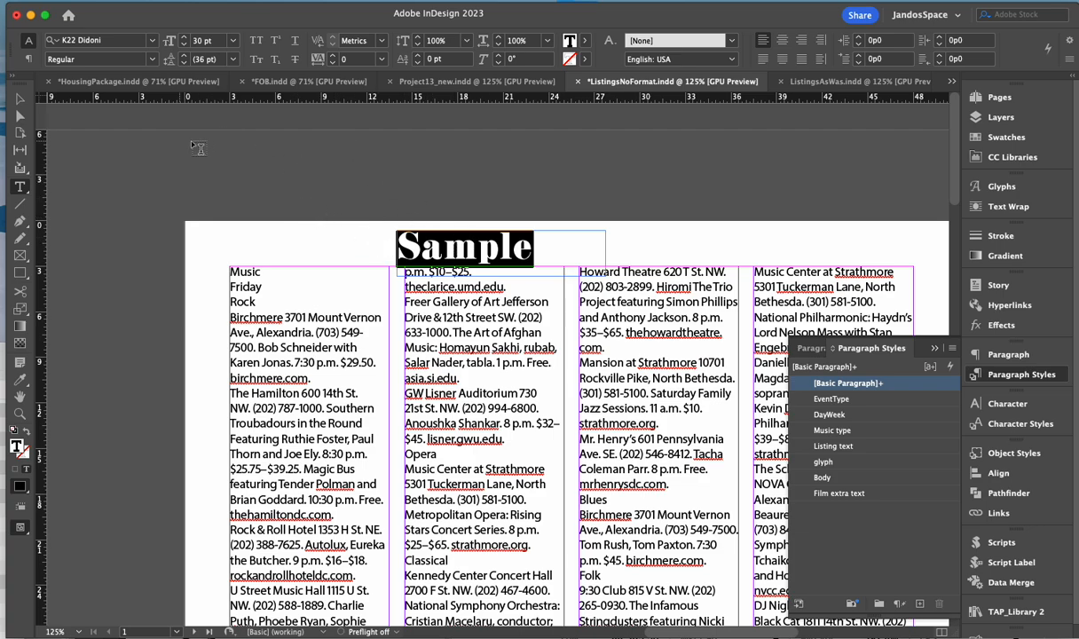
- Reselect the Sample heading and tighten its tracking to -30
{"action": "left_click", "coordinate": [460, 242]}
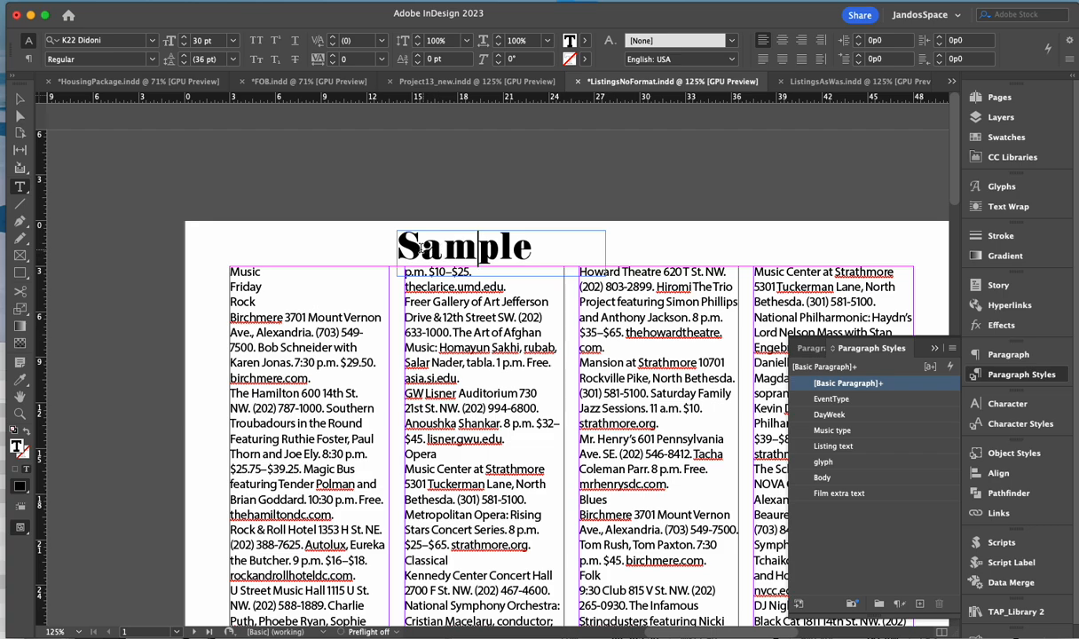
{"action": "left_click_drag", "start_coordinate": [391, 235], "coordinate": [525, 247]}
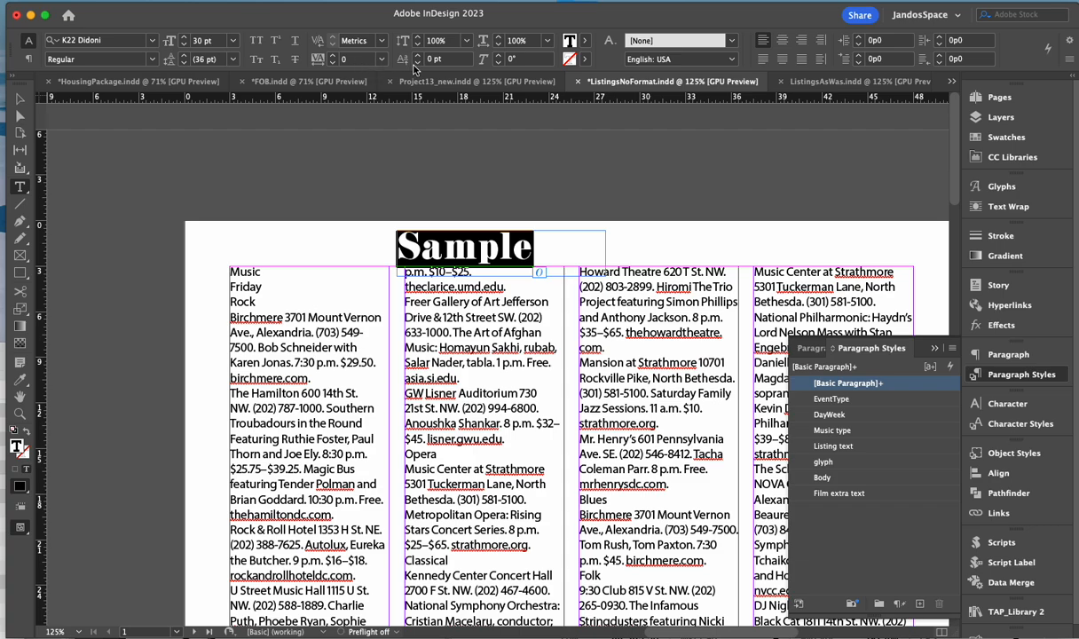
{"action": "left_click", "coordinate": [333, 63]}
{"action": "left_click", "coordinate": [331, 62]}
{"action": "left_click", "coordinate": [333, 63]}
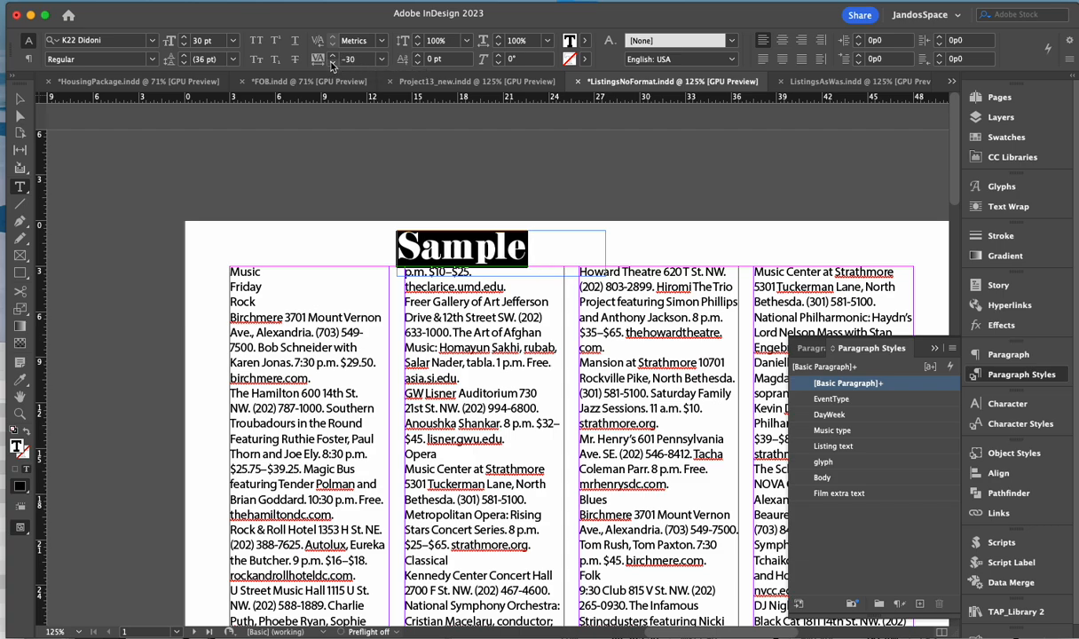
{"action": "left_click", "coordinate": [442, 246]}
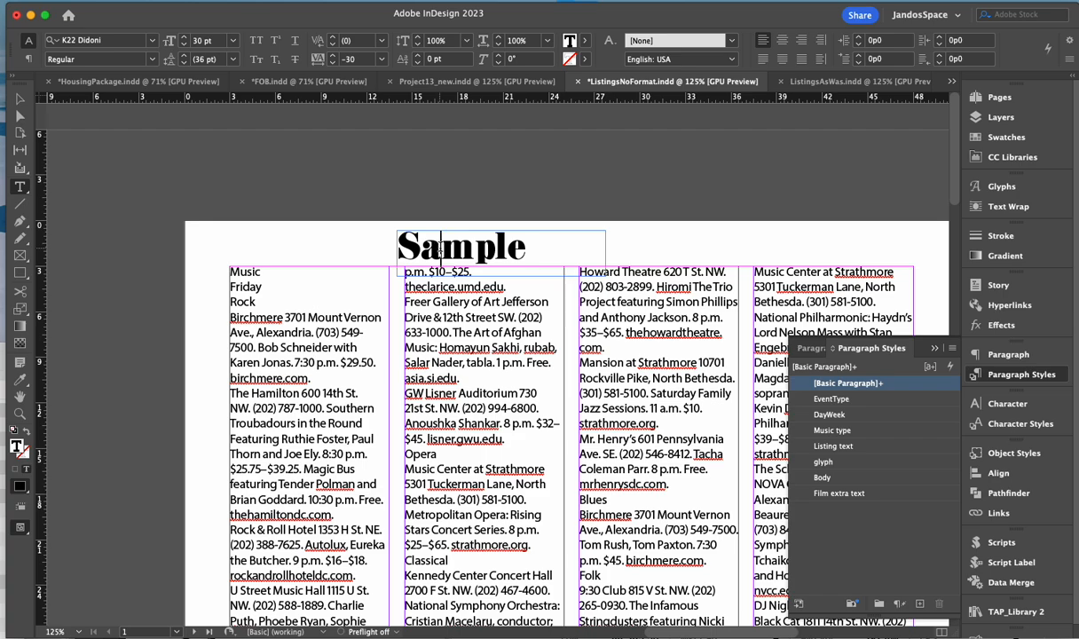
{"action": "left_click_drag", "start_coordinate": [441, 248], "coordinate": [487, 251]}
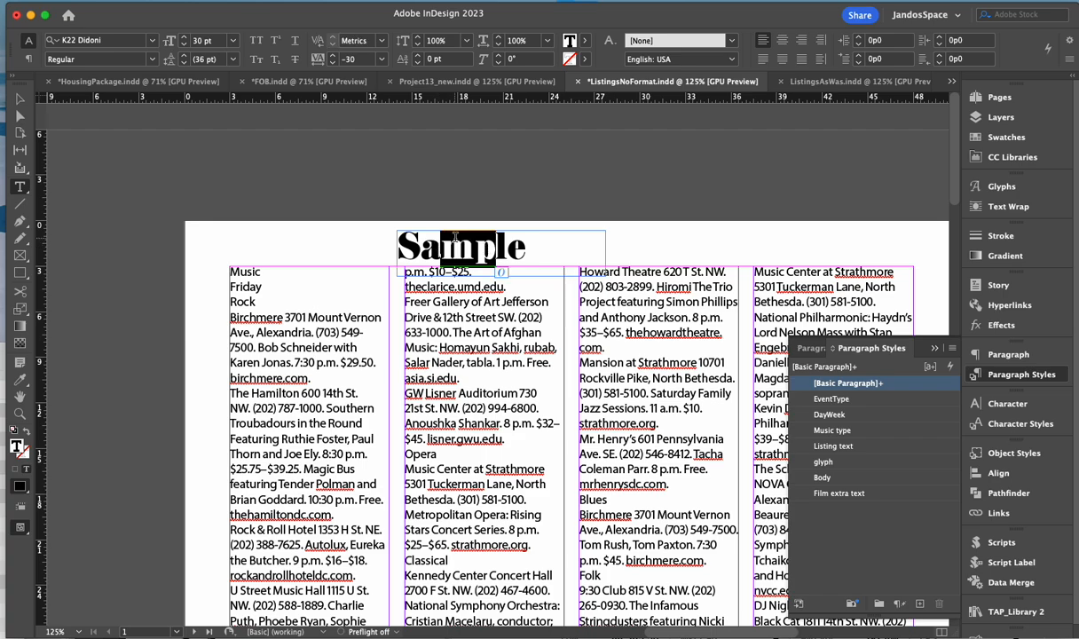
- Create a paragraph style named 'Sample' capturing K22 Didoni, 30 pt, -30 tracking
{"action": "left_click", "coordinate": [952, 352]}
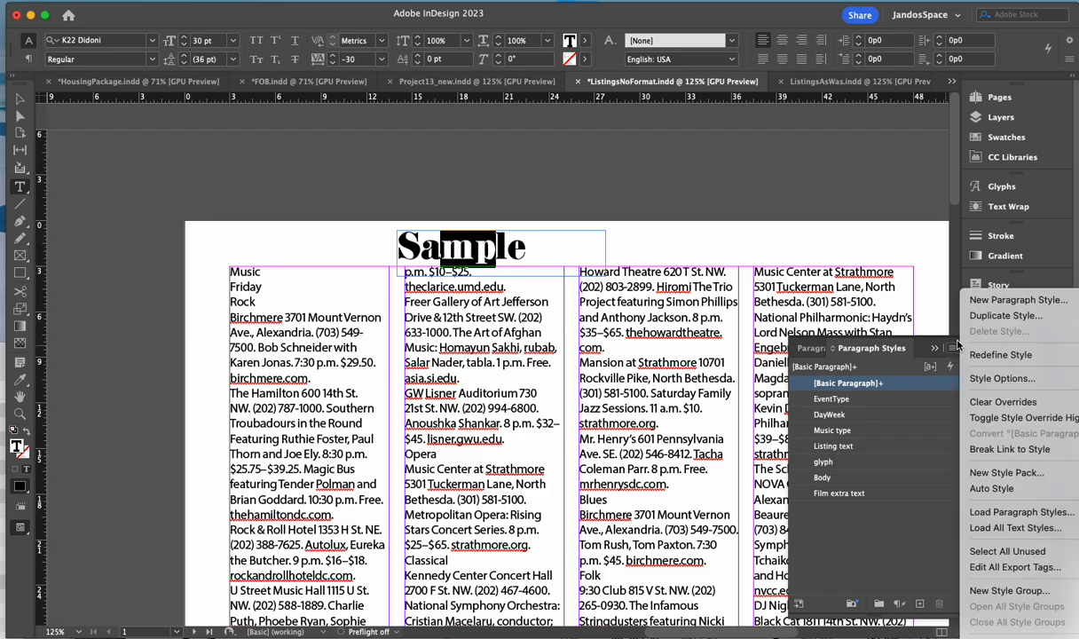
{"action": "left_click", "coordinate": [1018, 300]}
{"action": "left_click_drag", "start_coordinate": [448, 126], "coordinate": [515, 98]}
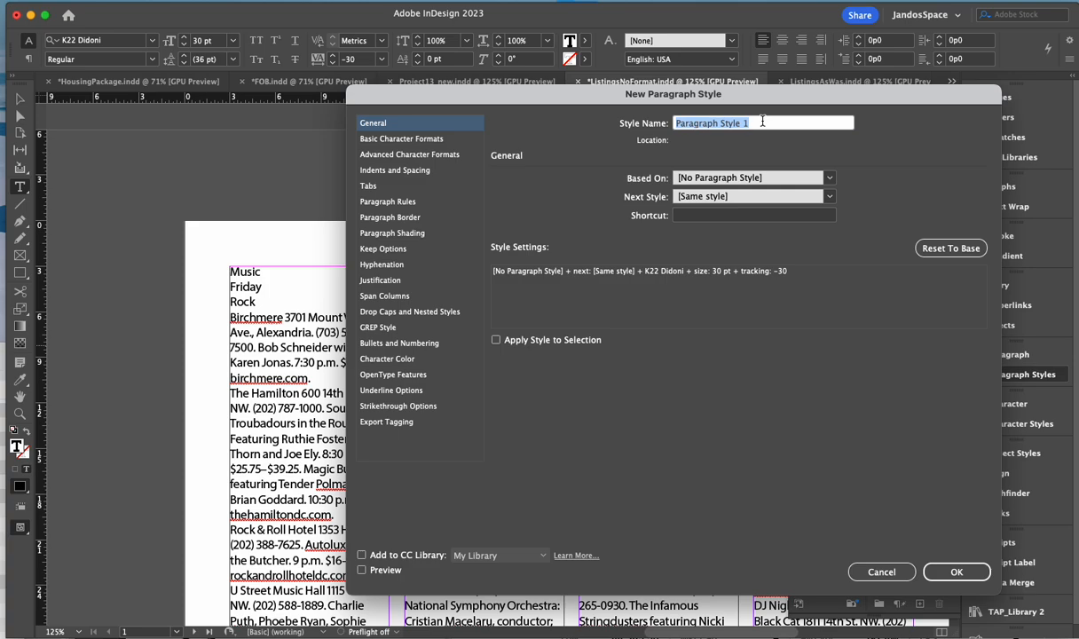
{"action": "type", "text": "Sample"}
{"action": "left_click", "coordinate": [972, 574]}
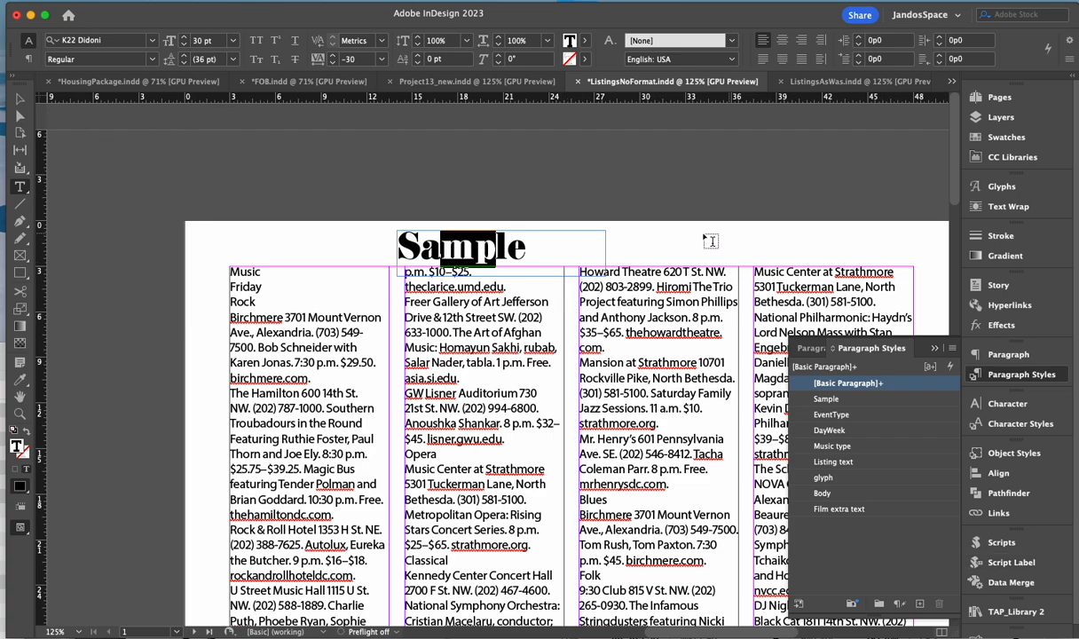
- Add a 'Bird' text frame and apply the Sample paragraph style to it
{"action": "left_click_drag", "start_coordinate": [646, 230], "coordinate": [858, 281]}
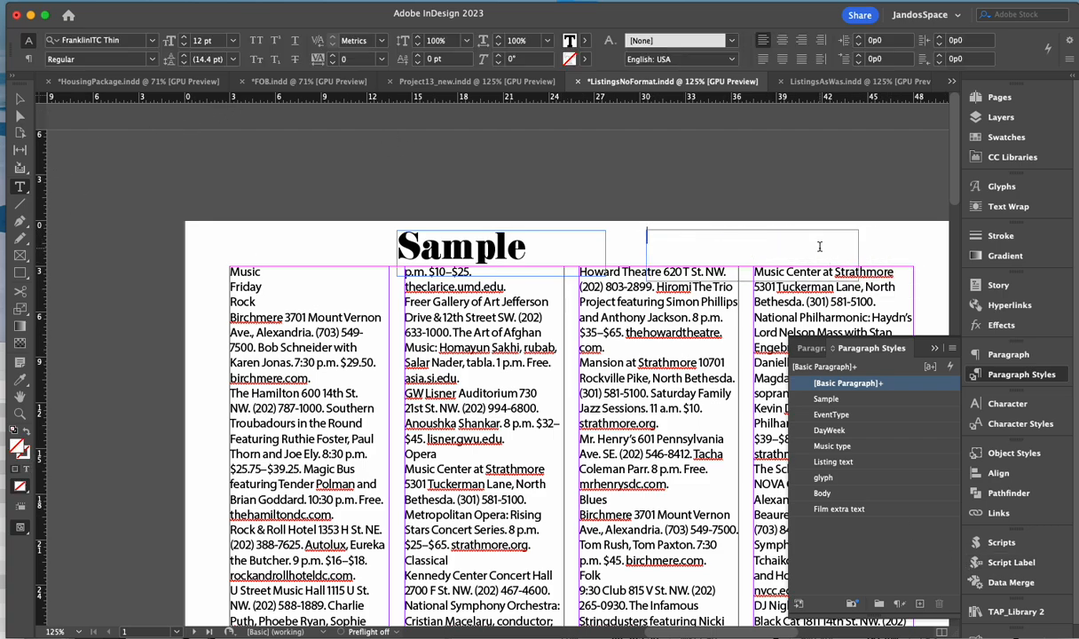
{"action": "type", "text": "Bird"}
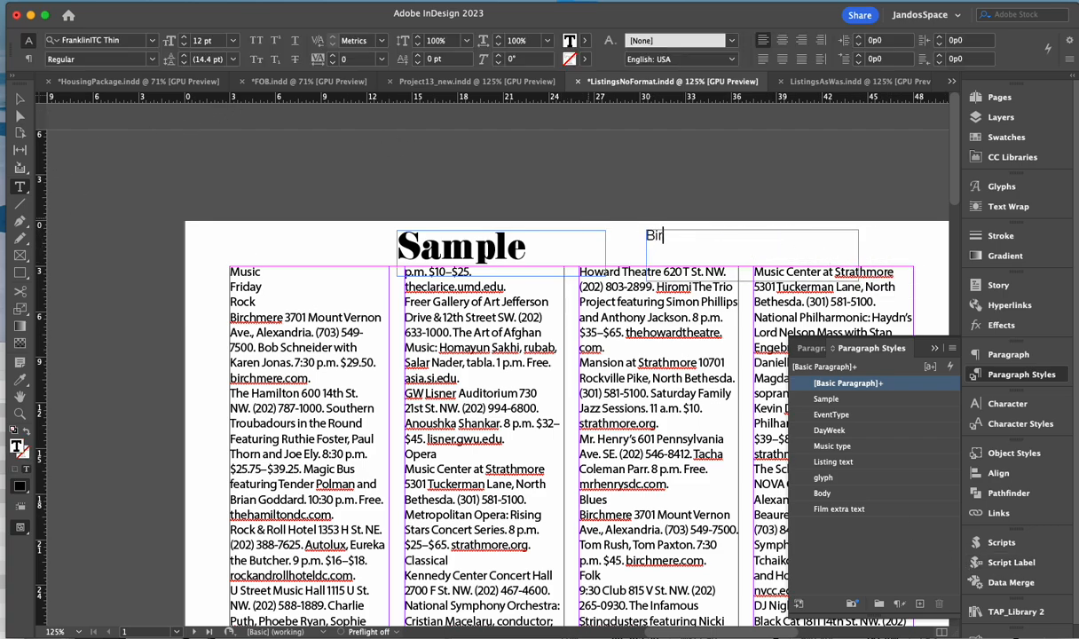
{"action": "double_click", "coordinate": [648, 236]}
{"action": "left_click", "coordinate": [825, 399]}
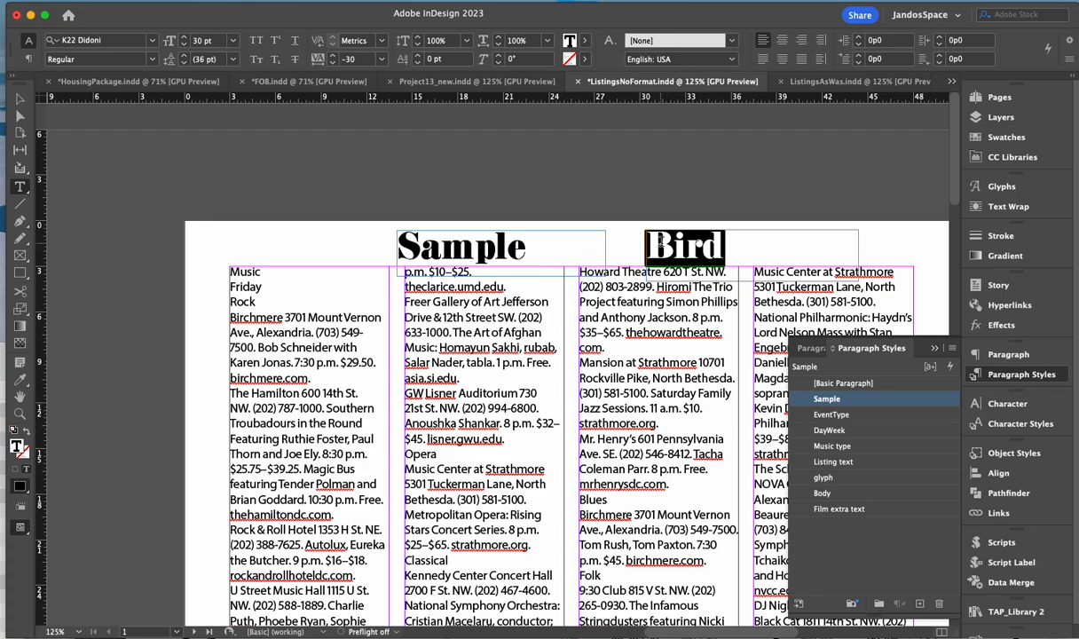
{"action": "left_click", "coordinate": [661, 239]}
{"action": "left_click_drag", "start_coordinate": [671, 244], "coordinate": [702, 246]}
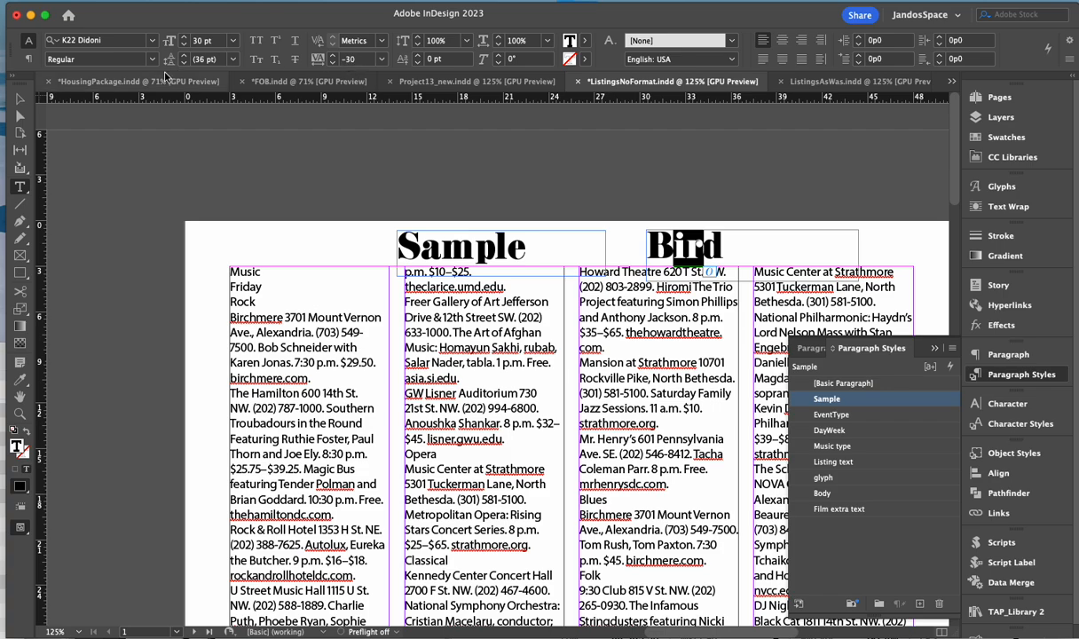
- Move the Sample and Bird frames onto the pasteboard, then select the Music heading
{"action": "left_click", "coordinate": [20, 99]}
{"action": "left_click_drag", "start_coordinate": [321, 231], "coordinate": [136, 198]}
{"action": "scroll", "coordinate": [284, 511], "scroll_direction": "left", "scroll_amount": 3}
{"action": "scroll", "coordinate": [411, 537], "scroll_direction": "left", "scroll_amount": 1}
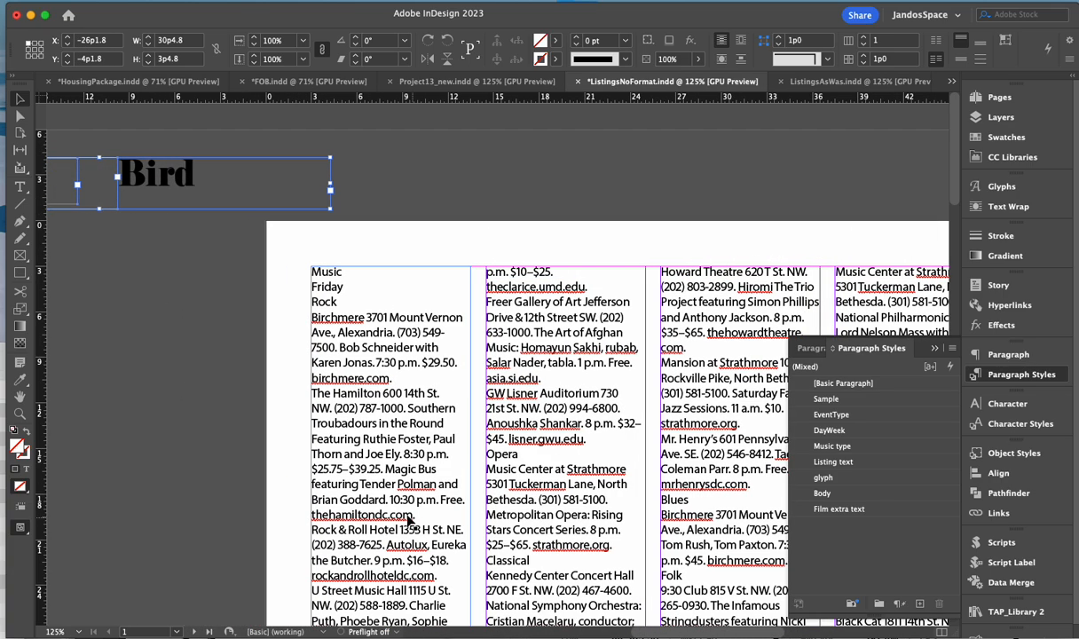
{"action": "left_click", "coordinate": [21, 185]}
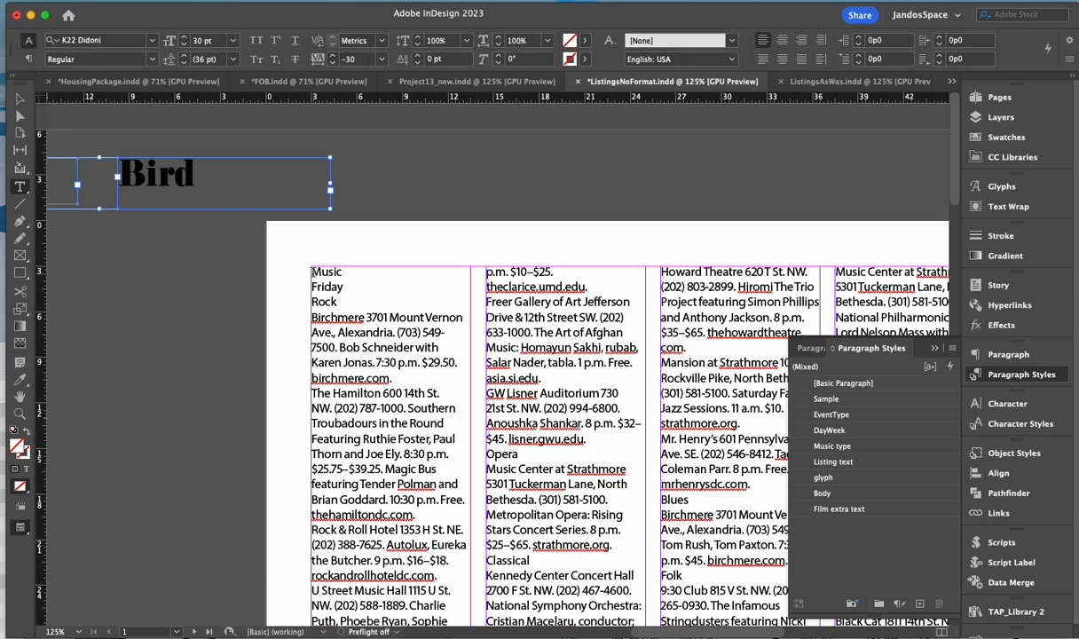
{"action": "left_click_drag", "start_coordinate": [313, 270], "coordinate": [352, 272]}
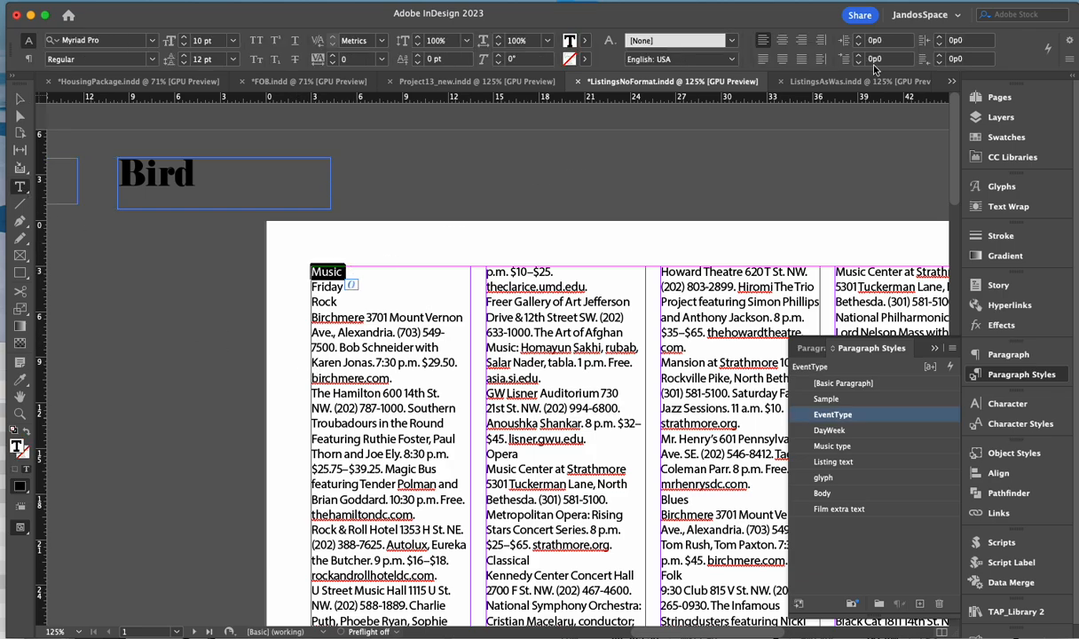
- Detach ListingsAsWas into its own window and bring ListingsNoFormat.indd forward
{"action": "left_click", "coordinate": [430, 80]}
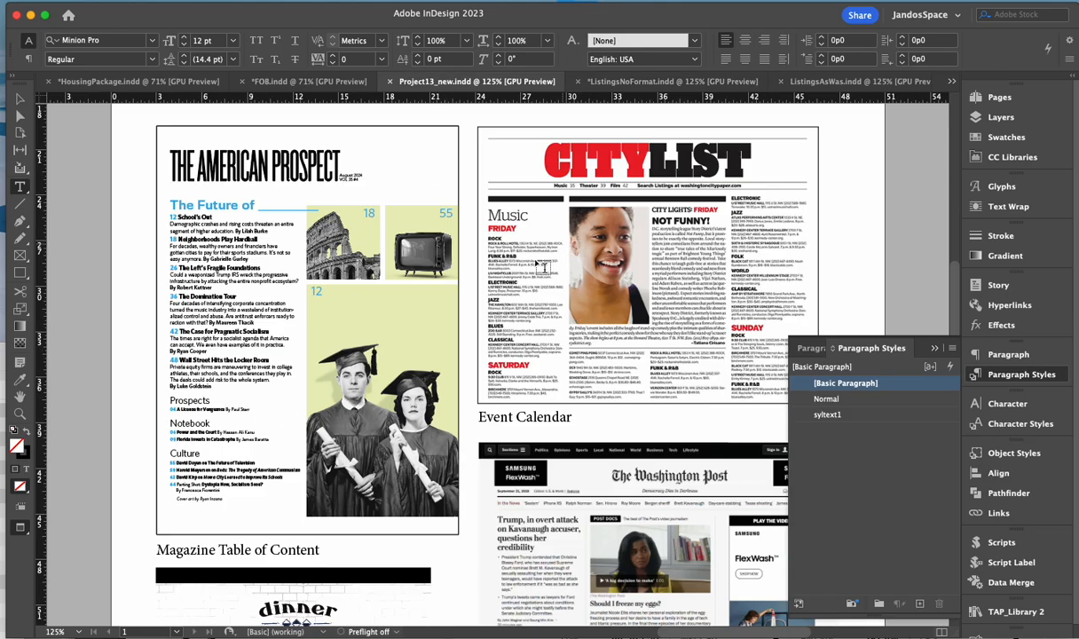
{"action": "scroll", "coordinate": [501, 302], "scroll_direction": "up", "scroll_amount": 5}
{"action": "scroll", "coordinate": [525, 315], "scroll_direction": "up", "scroll_amount": 3}
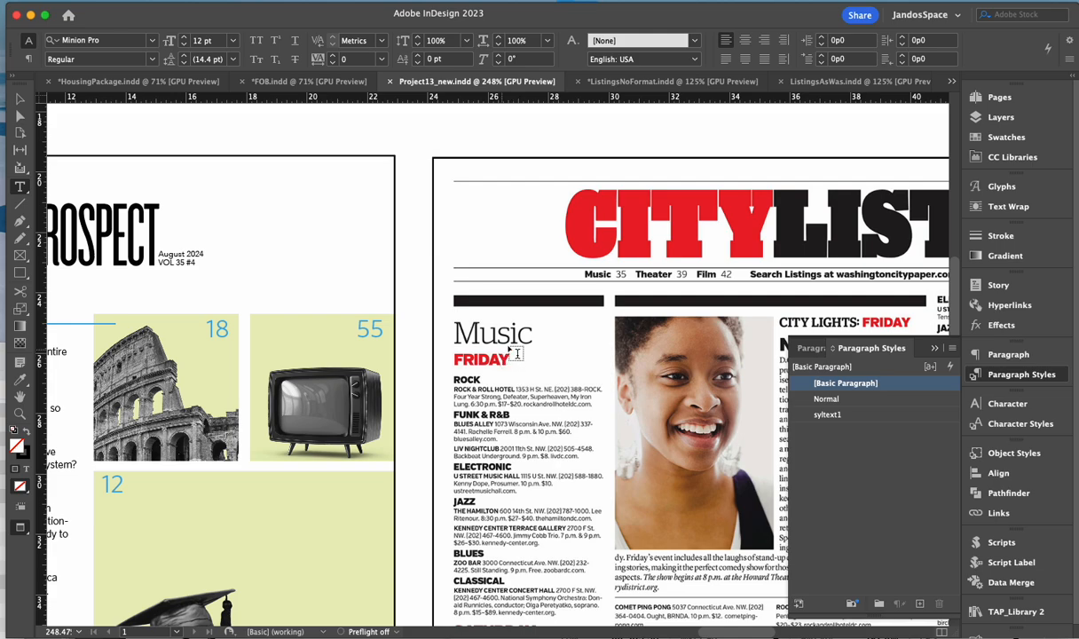
{"action": "left_click", "coordinate": [842, 81]}
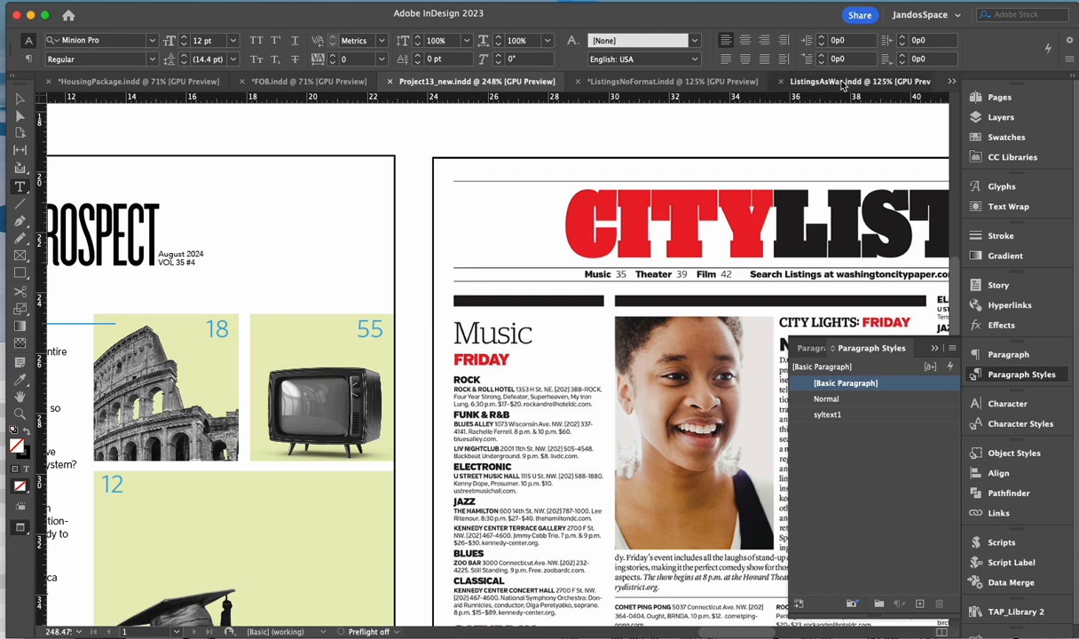
{"action": "left_click_drag", "start_coordinate": [842, 84], "coordinate": [732, 632]}
{"action": "left_click", "coordinate": [826, 81]}
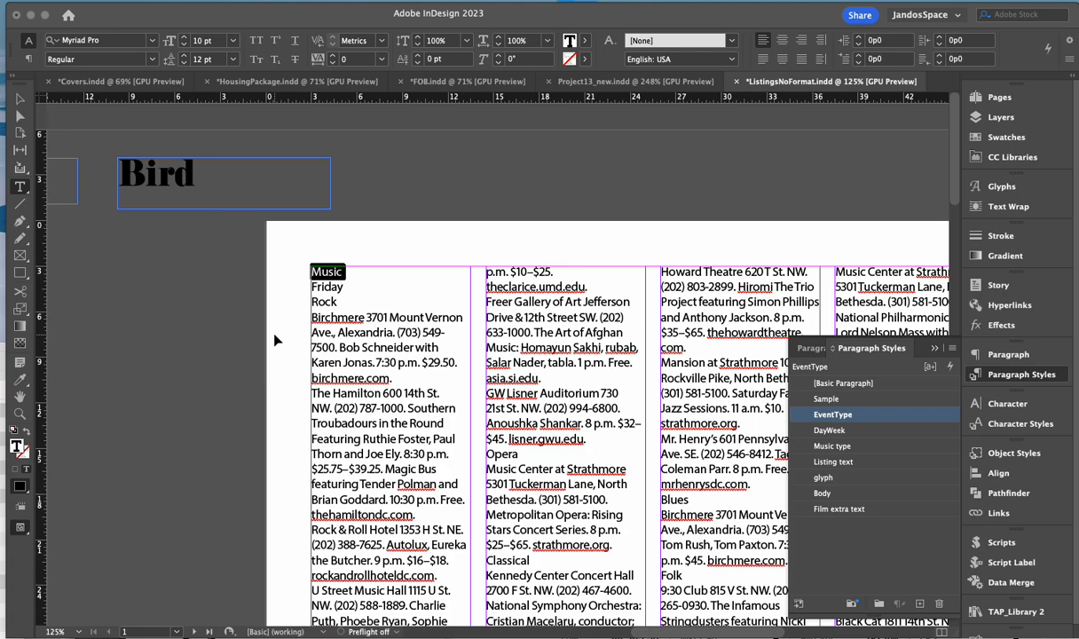
- Enlarge the Music heading to 25 pt and set it in Aachen Std Bold
{"action": "key", "text": "ctrl+shift+period"}
{"action": "key", "text": "ctrl+shift+period"}
{"action": "key", "text": "ctrl+shift+period"}
{"action": "key", "text": "ctrl+shift+period"}
{"action": "key", "text": "ctrl+shift+period"}
{"action": "key", "text": "ctrl+shift+period"}
{"action": "key", "text": "ctrl+shift+period"}
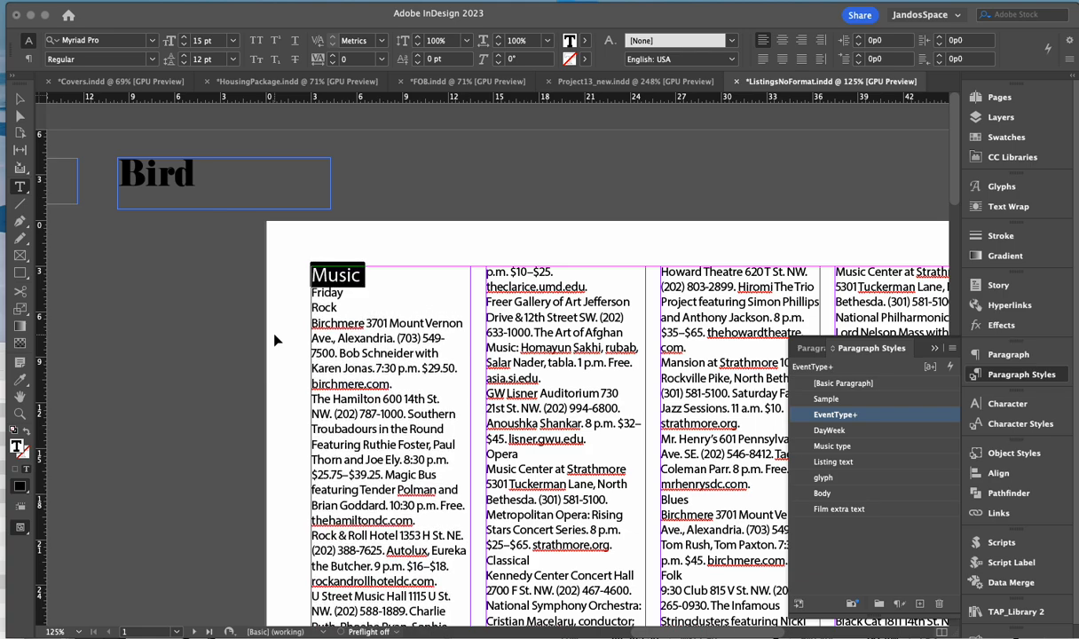
{"action": "key", "text": "ctrl+shift+period"}
{"action": "key", "text": "ctrl+shift+period"}
{"action": "key", "text": "ctrl+shift+period"}
{"action": "key", "text": "ctrl+shift+period"}
{"action": "key", "text": "ctrl+shift+period"}
{"action": "key", "text": "ctrl+shift+period"}
{"action": "key", "text": "ctrl+shift+period"}
{"action": "key", "text": "ctrl+shift+period"}
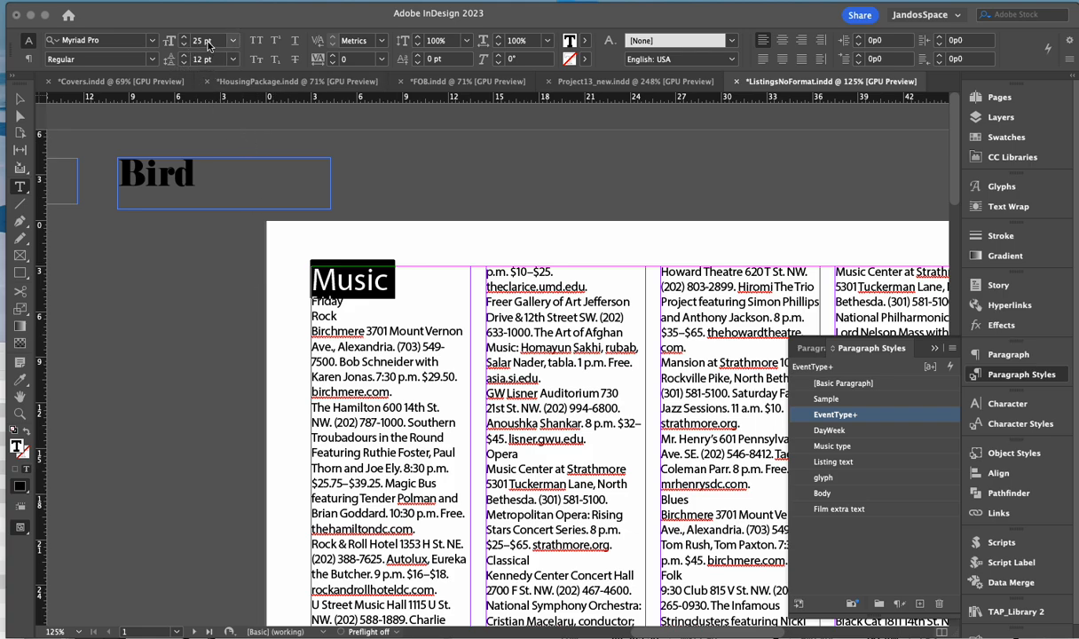
{"action": "left_click", "coordinate": [102, 40]}
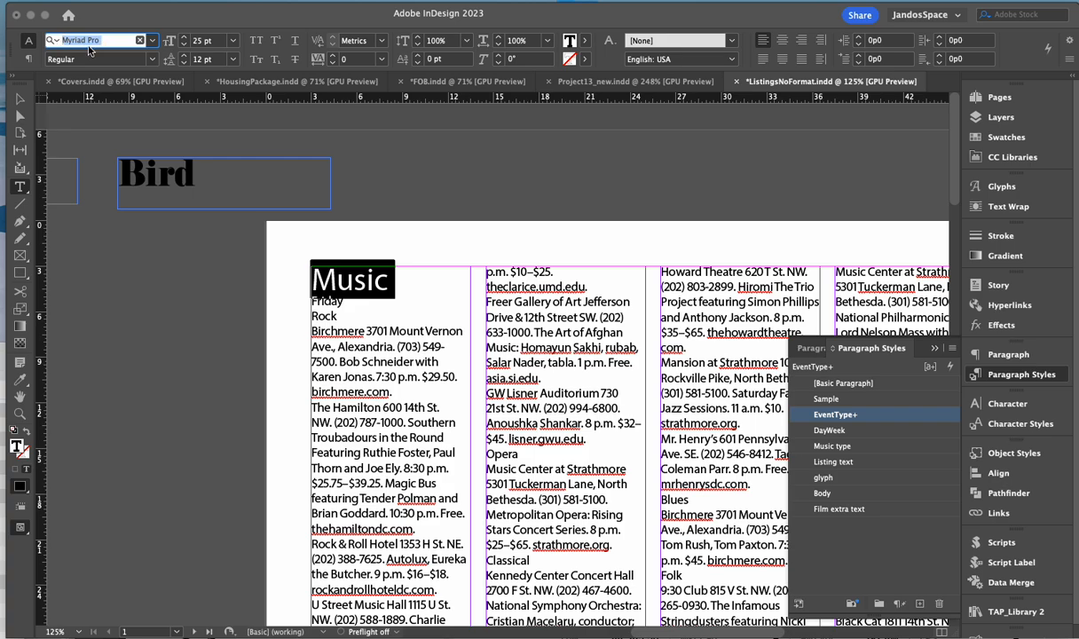
{"action": "left_click", "coordinate": [151, 40]}
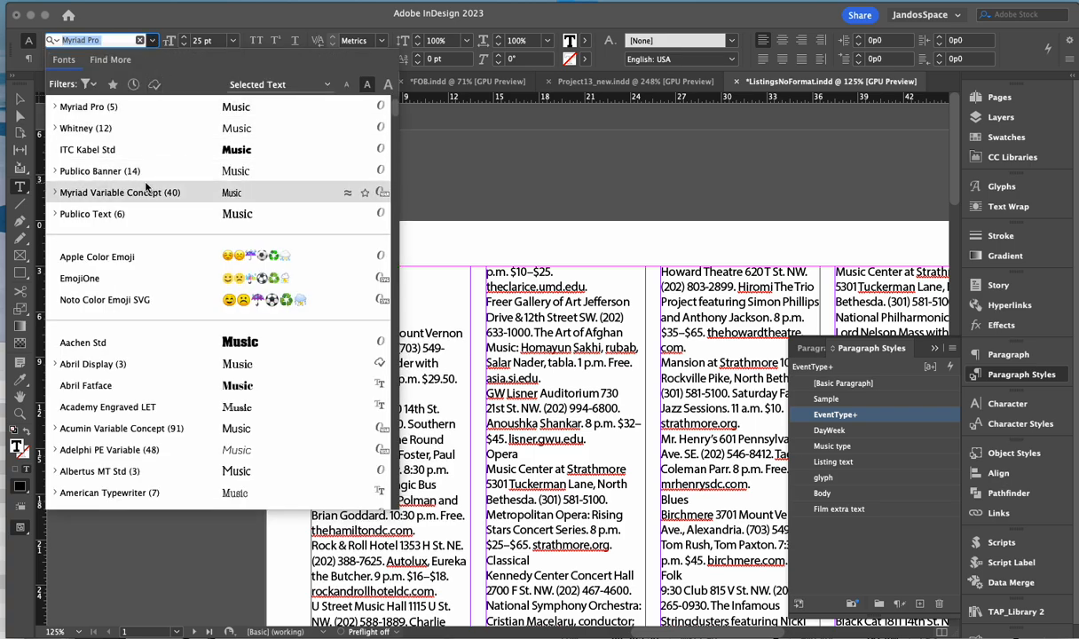
{"action": "scroll", "coordinate": [190, 326], "scroll_direction": "down", "scroll_amount": 2}
{"action": "scroll", "coordinate": [189, 327], "scroll_direction": "down", "scroll_amount": 2}
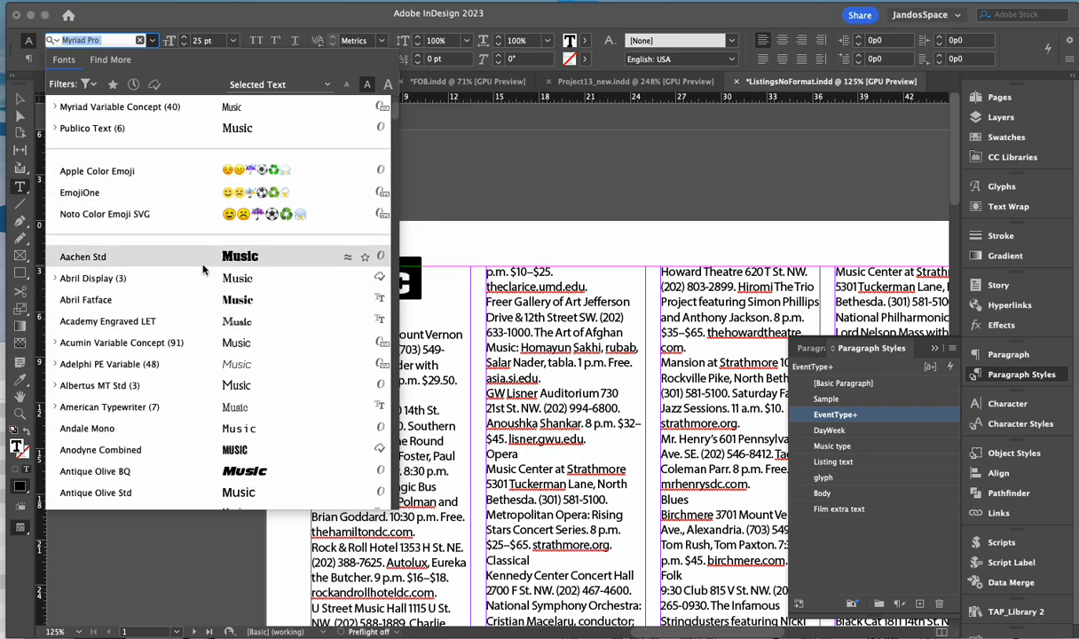
{"action": "left_click", "coordinate": [205, 260]}
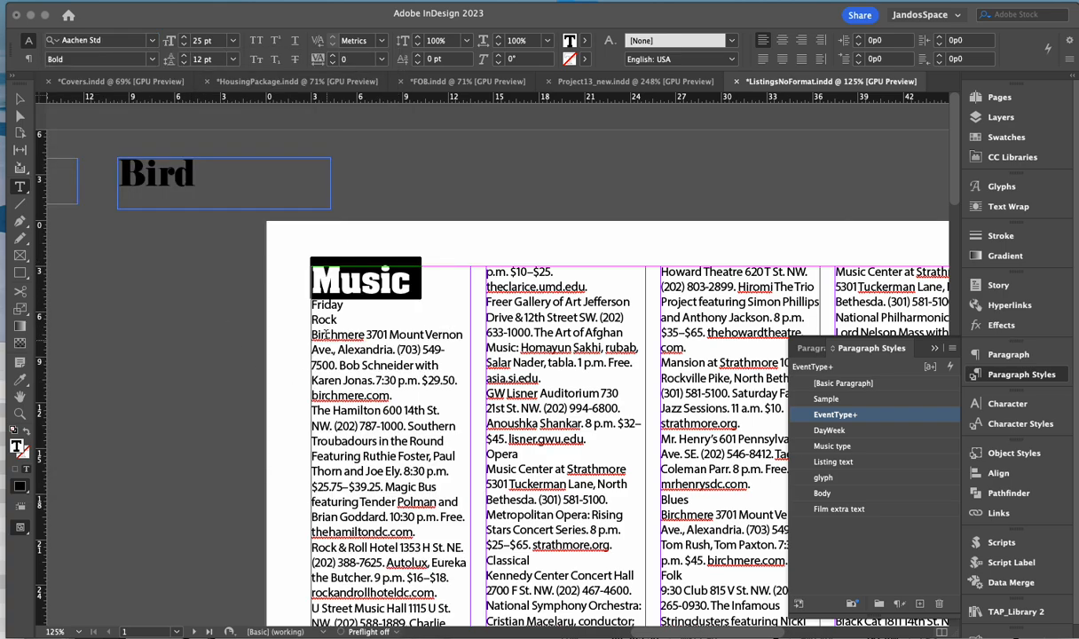
- Check the Friday and listing text styles, then reselect the Music heading
{"action": "left_click", "coordinate": [340, 279]}
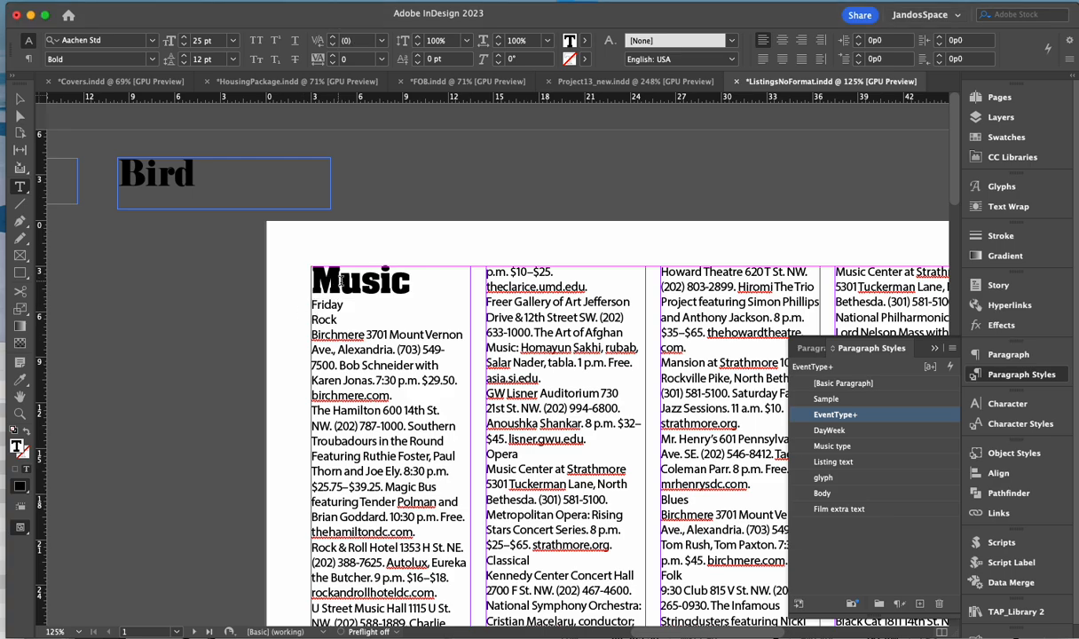
{"action": "left_click_drag", "start_coordinate": [341, 282], "coordinate": [373, 283]}
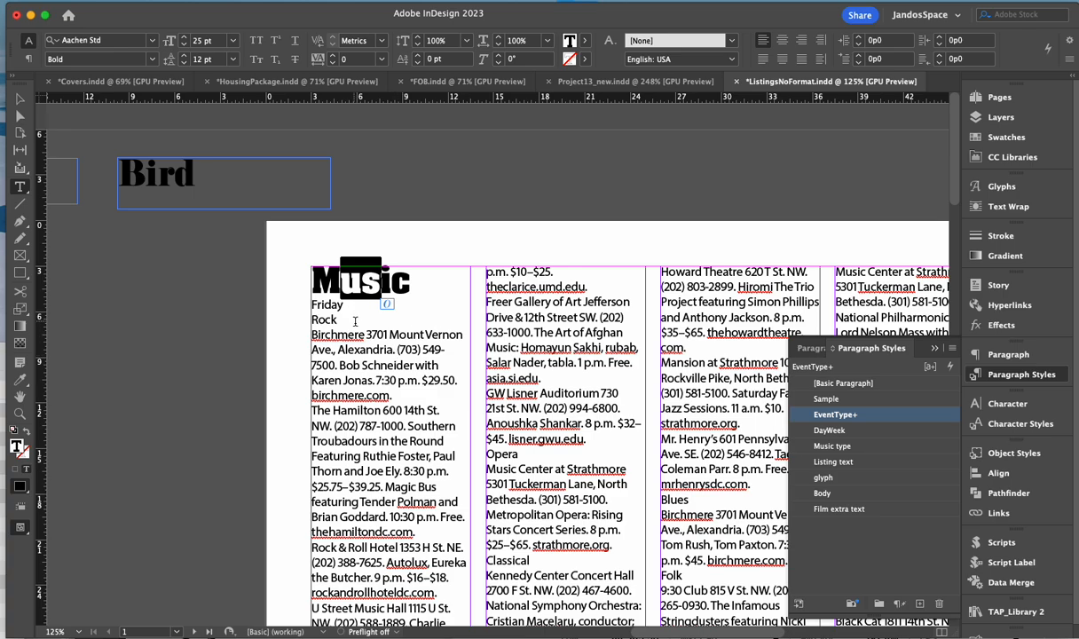
{"action": "left_click", "coordinate": [327, 303]}
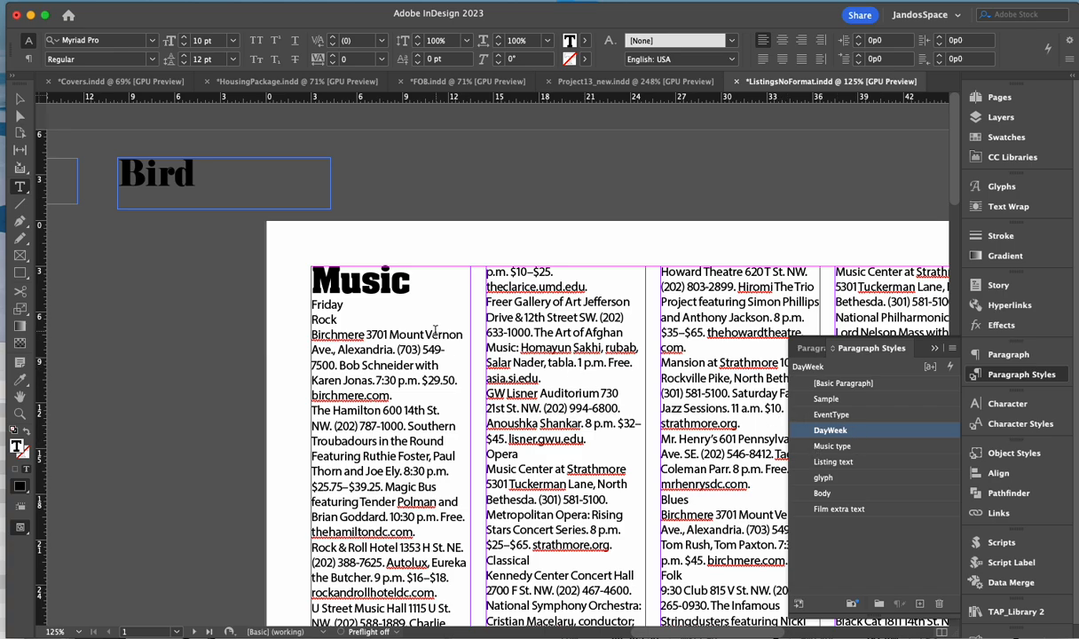
{"action": "left_click", "coordinate": [398, 334]}
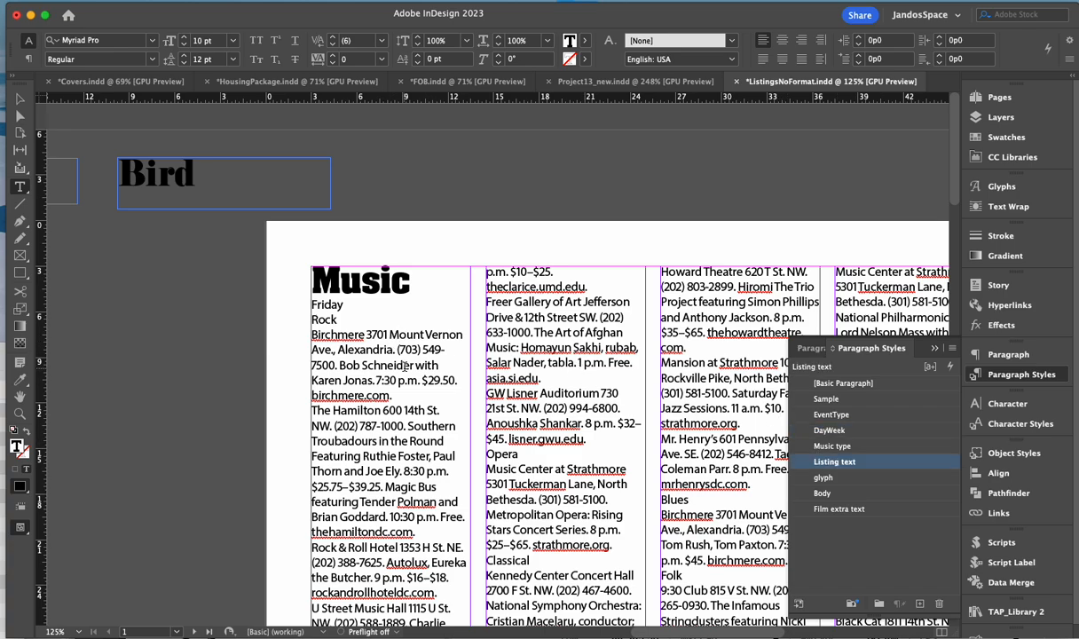
{"action": "left_click_drag", "start_coordinate": [304, 266], "coordinate": [407, 268]}
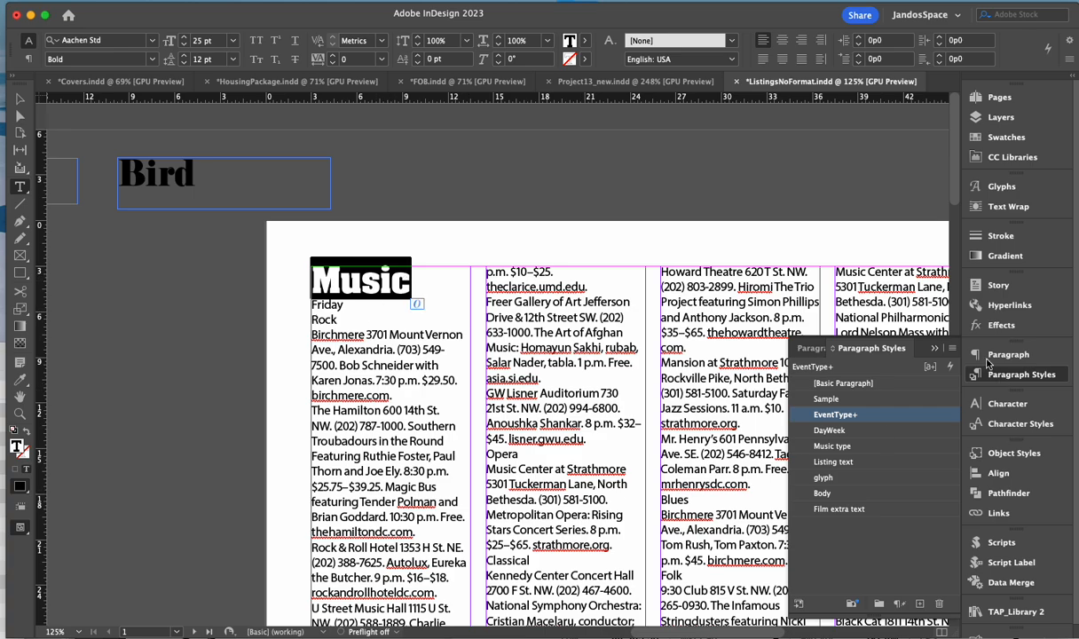
- Redefine EventType from the Music heading's 25 pt Aachen Std Bold, after undoing Clear Overrides
{"action": "left_click", "coordinate": [953, 349]}
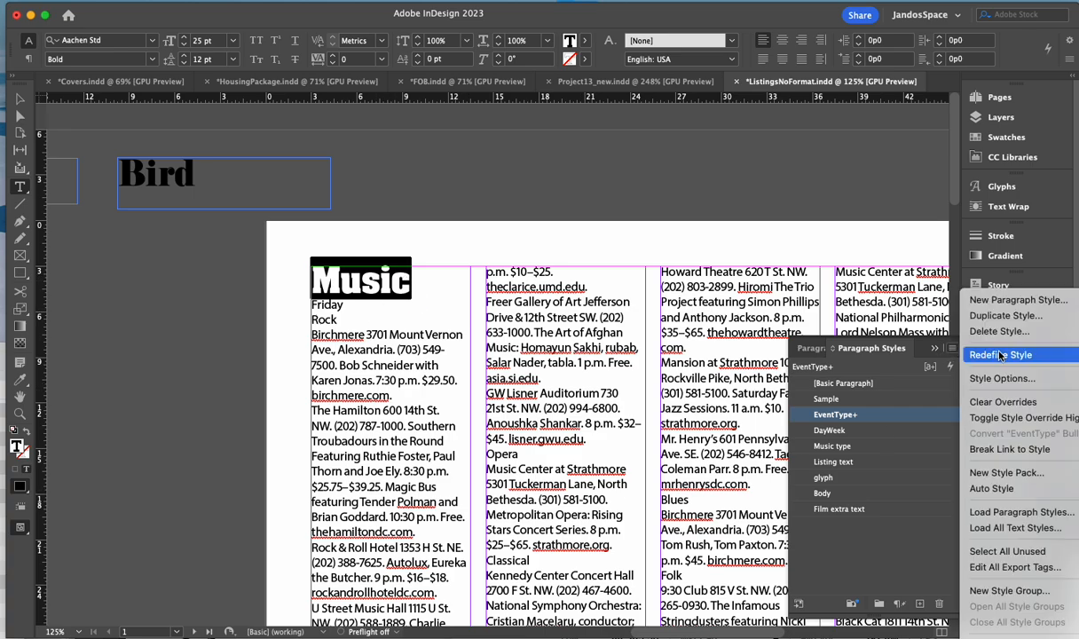
{"action": "left_click", "coordinate": [1003, 404]}
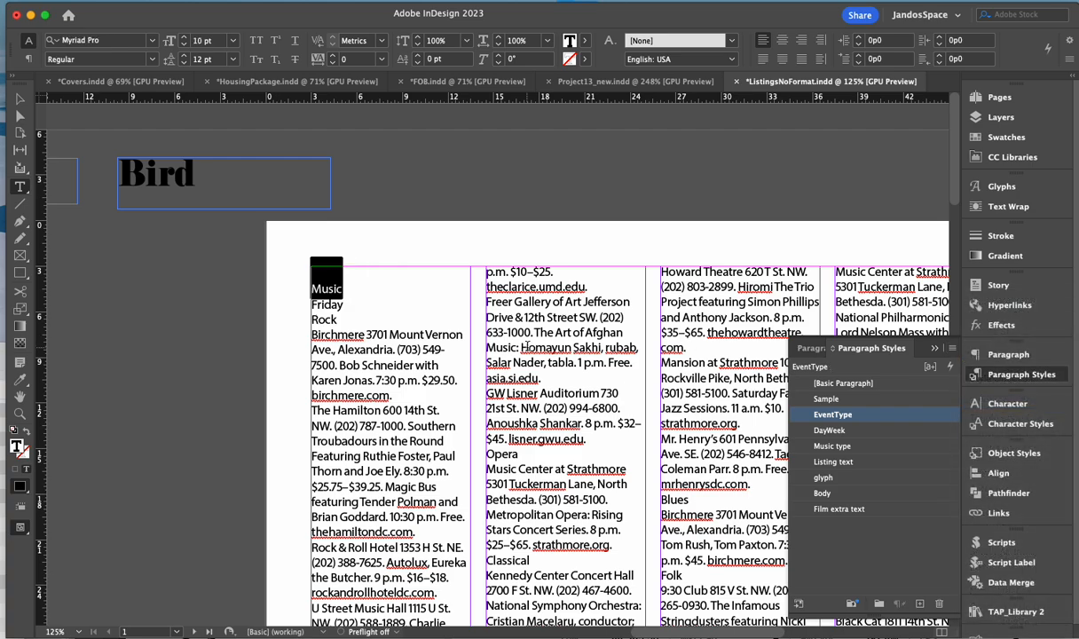
{"action": "key", "text": "super+z"}
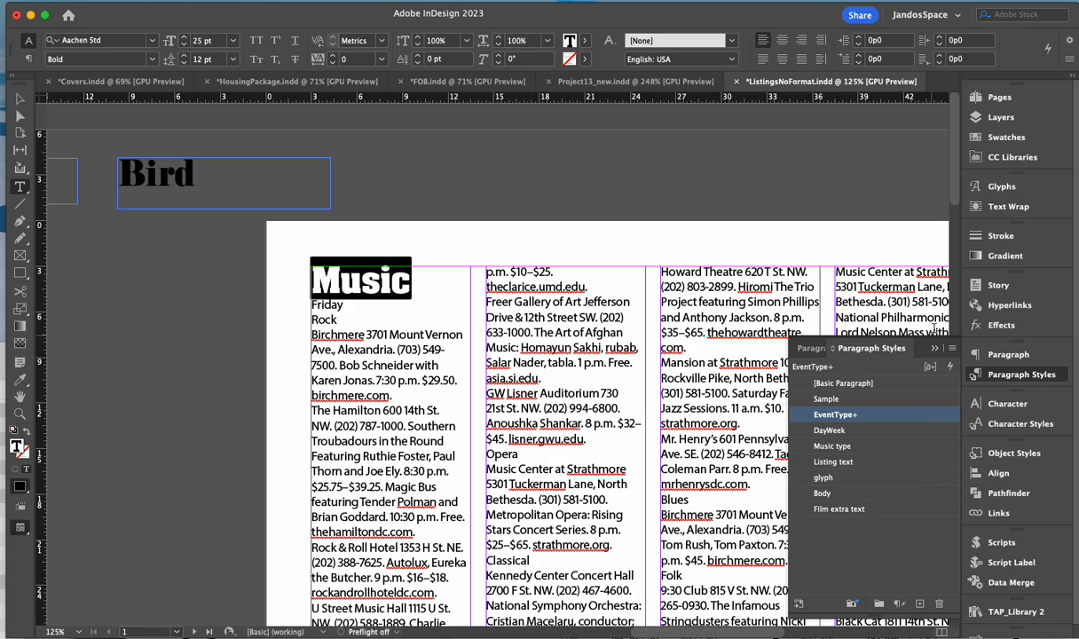
{"action": "left_click", "coordinate": [953, 350]}
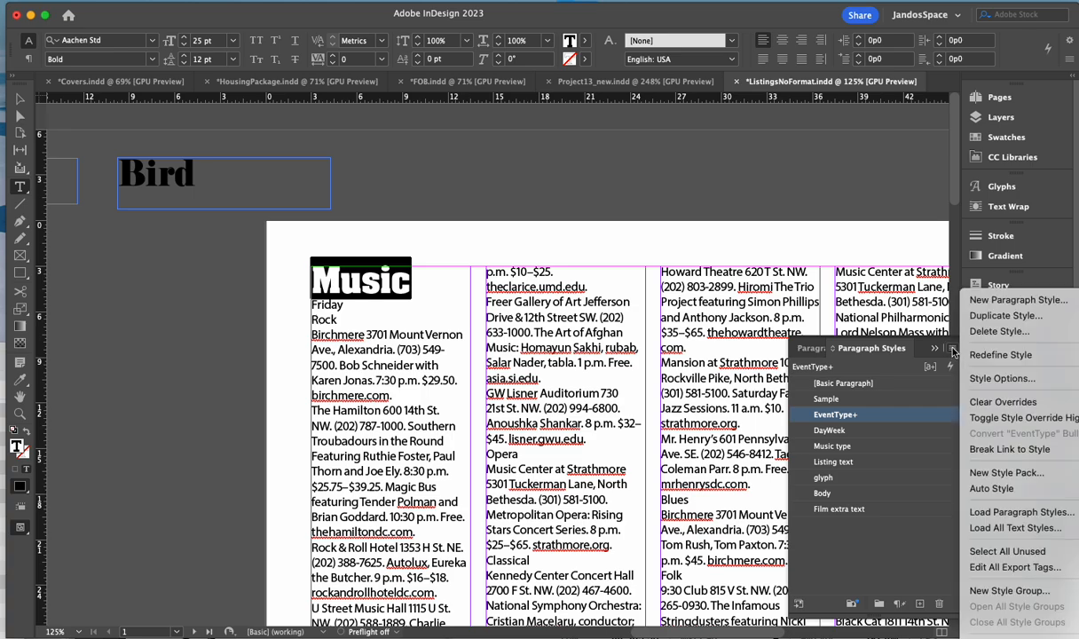
{"action": "left_click", "coordinate": [1011, 356]}
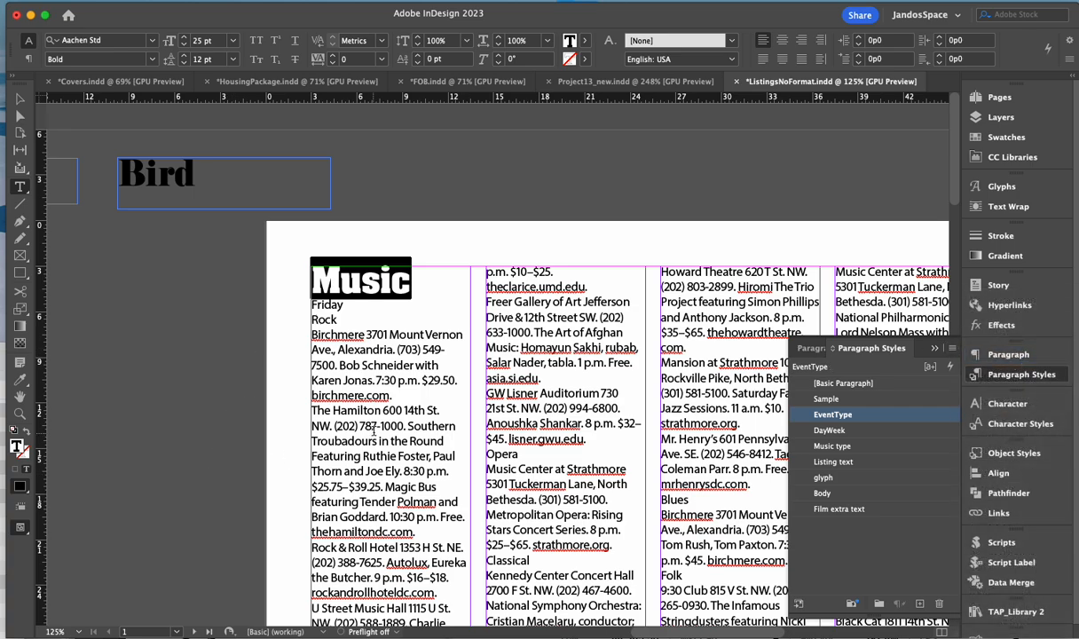
{"action": "scroll", "coordinate": [231, 387], "scroll_direction": "right", "scroll_amount": 3}
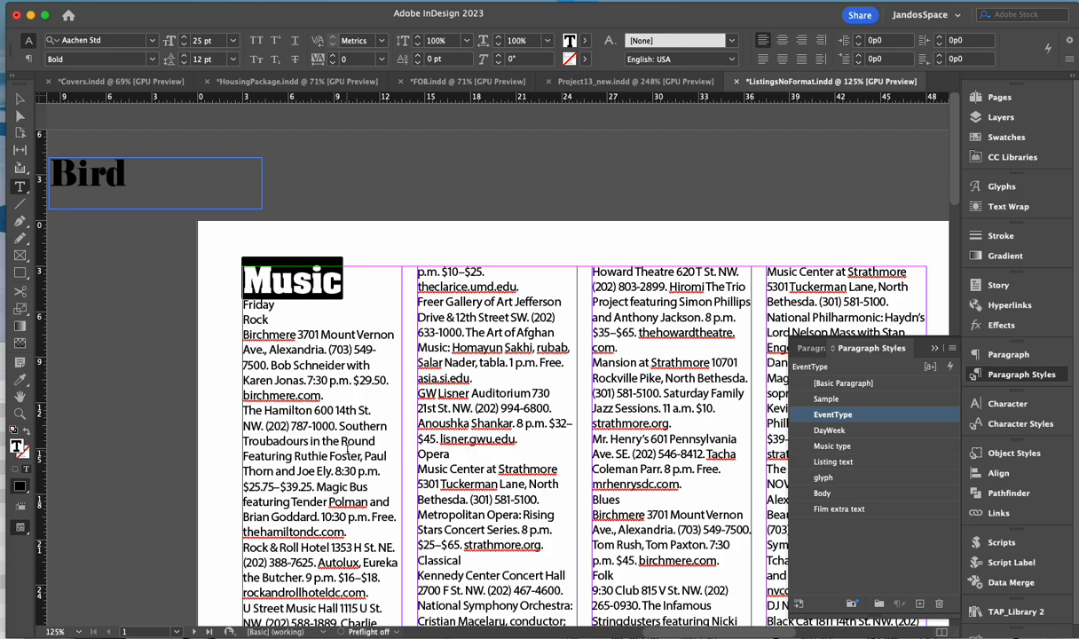
- Set the Friday line in Verb Black, all caps, at 11 pt
{"action": "left_click", "coordinate": [245, 305]}
{"action": "double_click", "coordinate": [245, 304]}
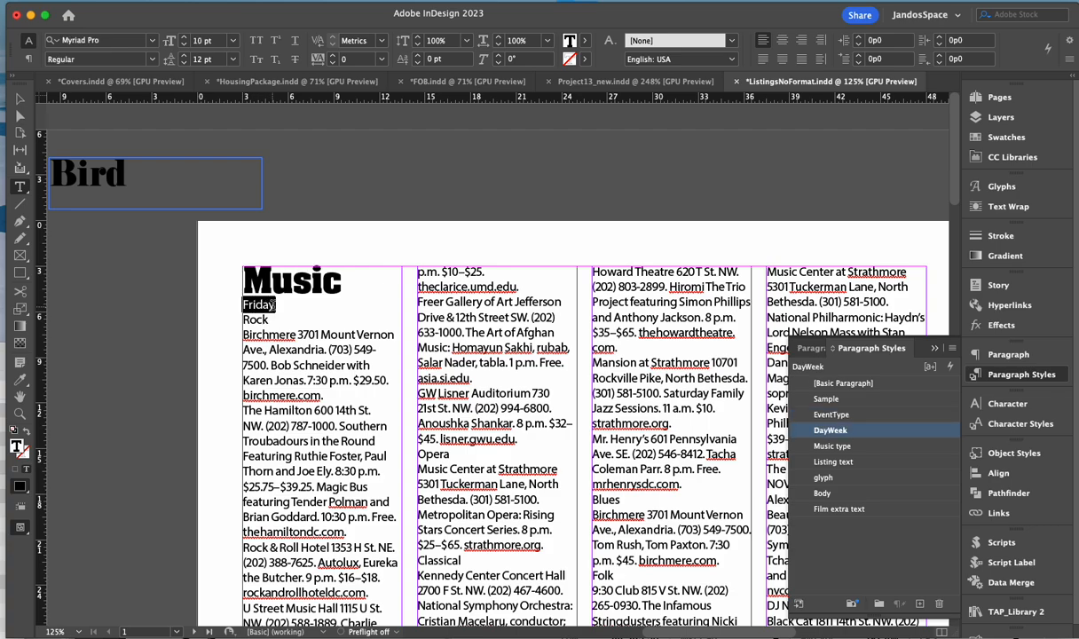
{"action": "left_click", "coordinate": [128, 43]}
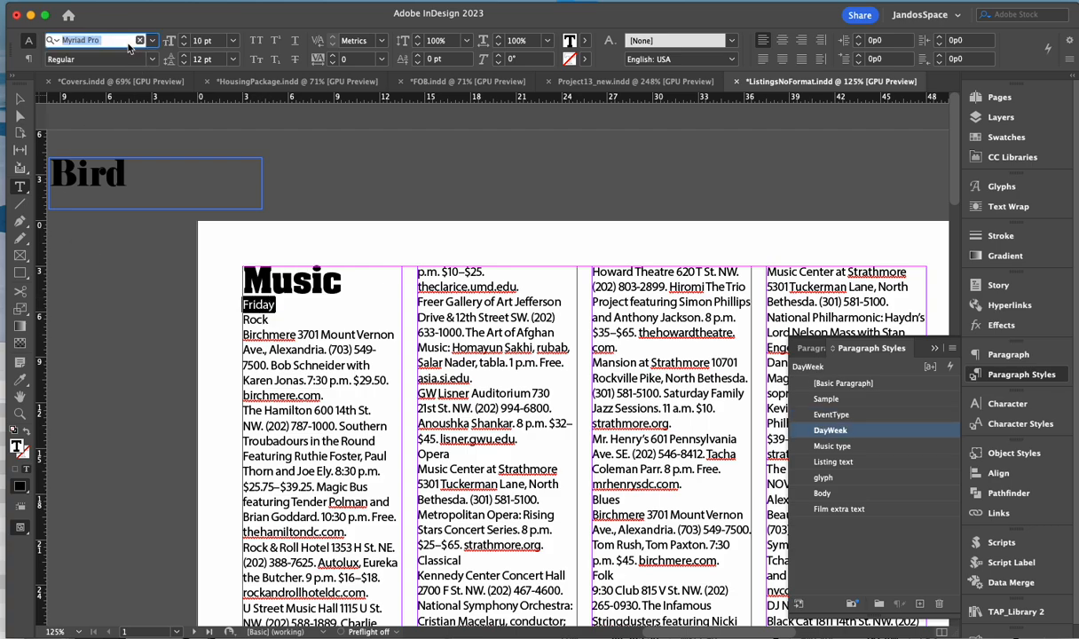
{"action": "type", "text": "verb"}
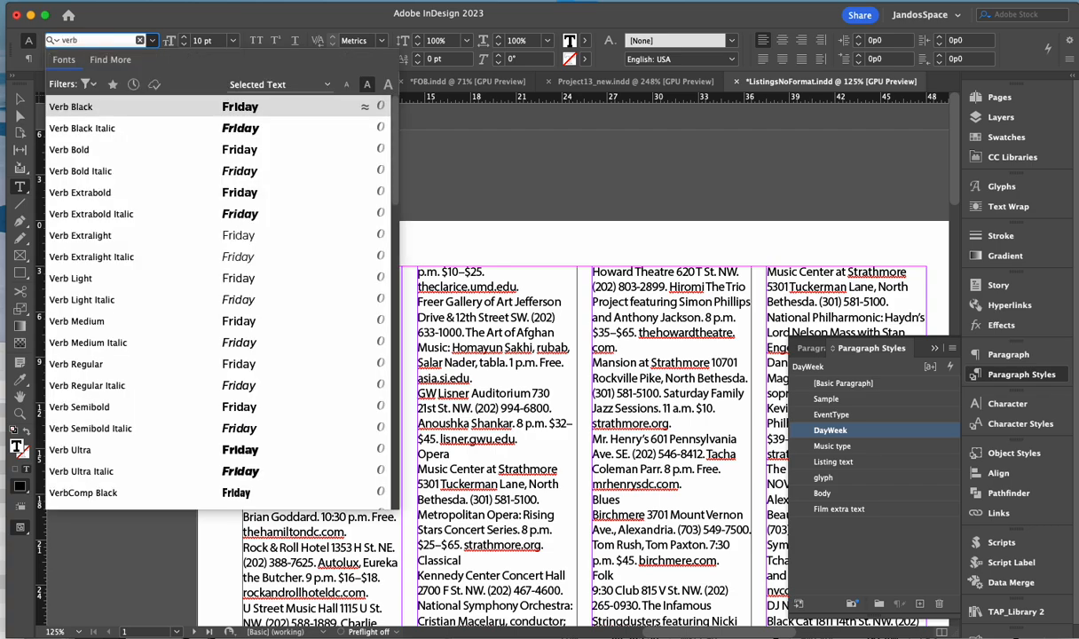
{"action": "key", "text": "Return"}
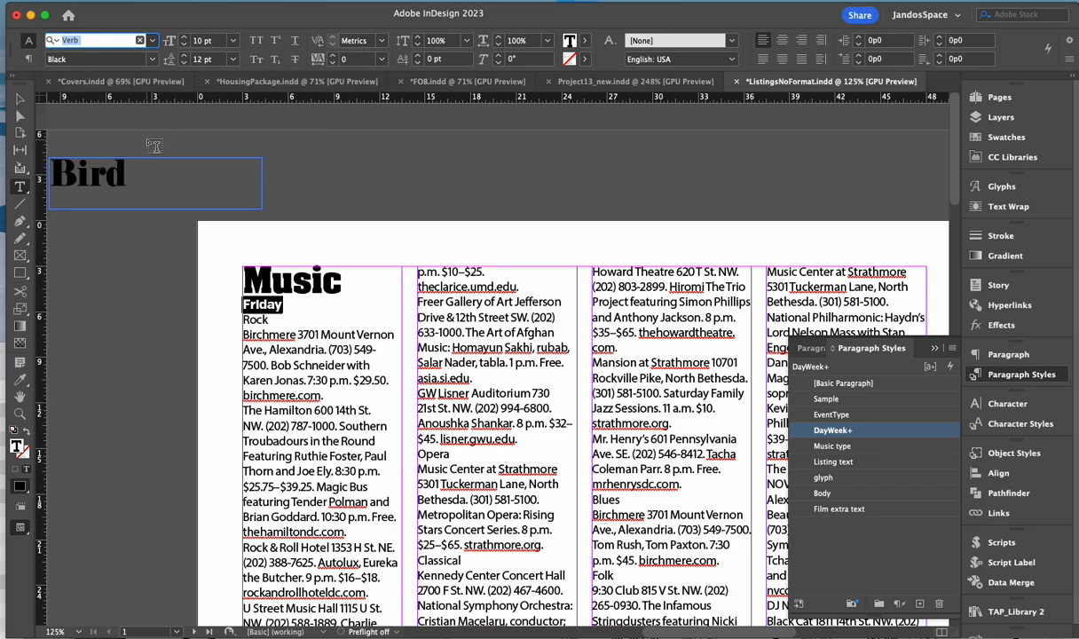
{"action": "left_click", "coordinate": [257, 40]}
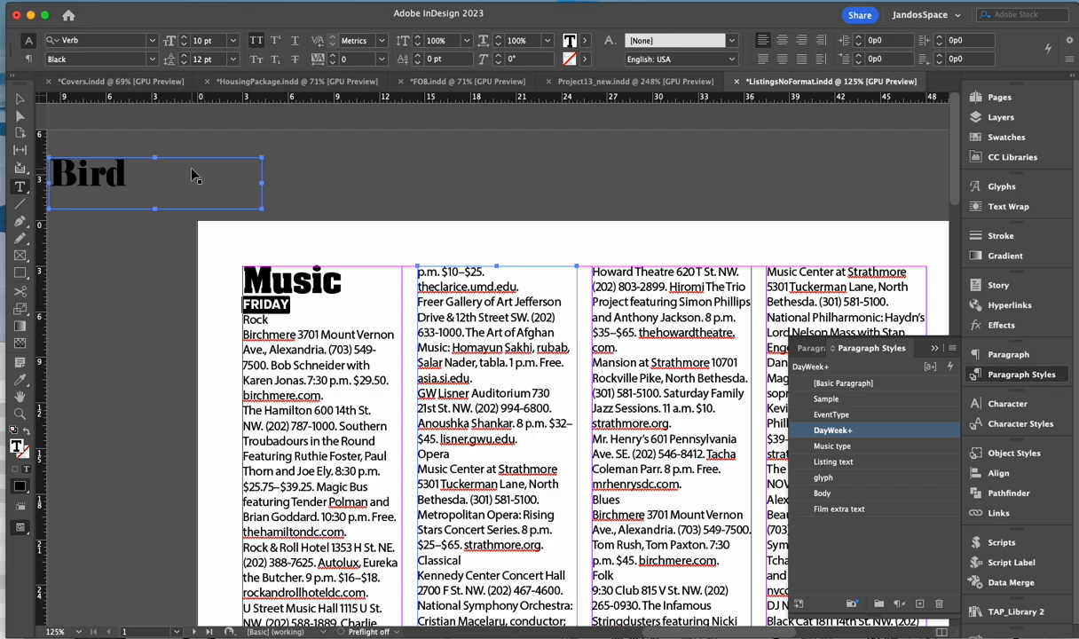
{"action": "key", "text": "super+shift+period"}
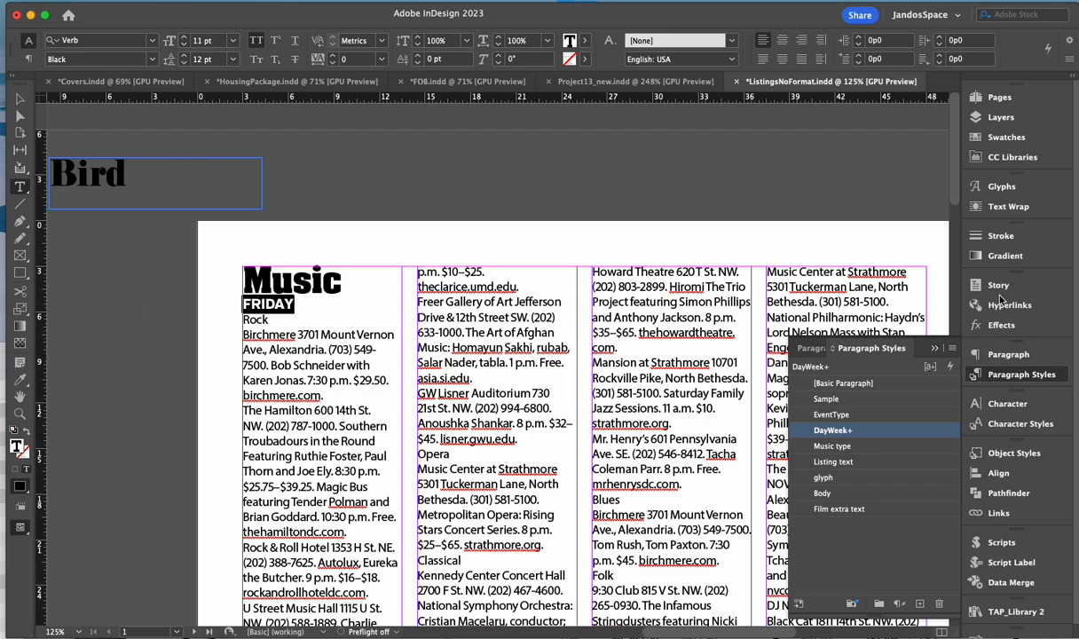
- Color the FRIDAY heading cyan from the Swatches panel, then reselect FRIDAY
{"action": "left_click", "coordinate": [1007, 137]}
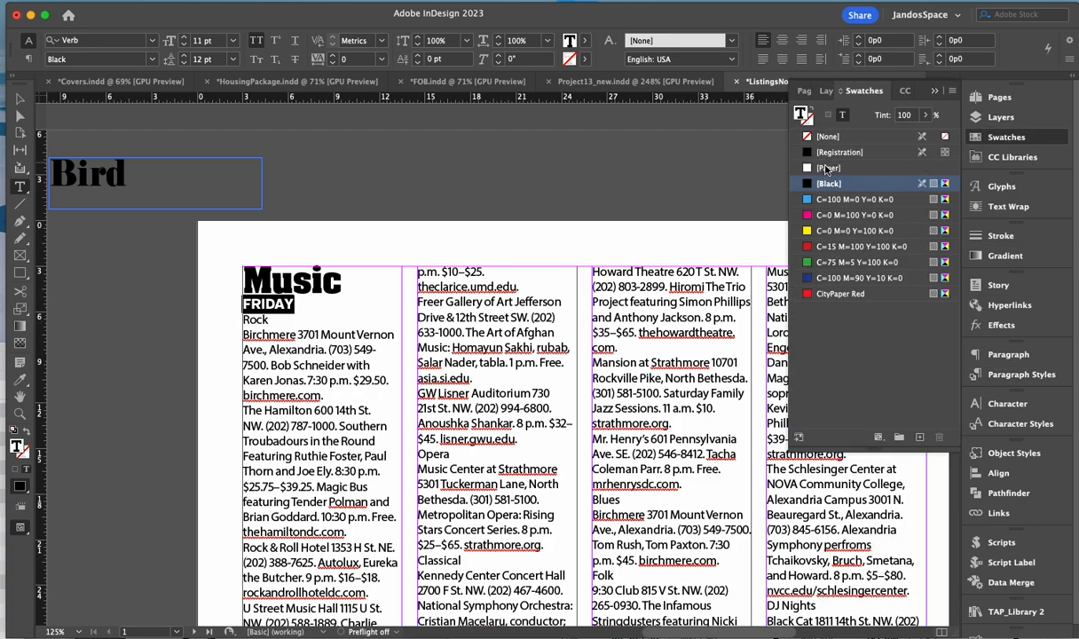
{"action": "left_click", "coordinate": [845, 201]}
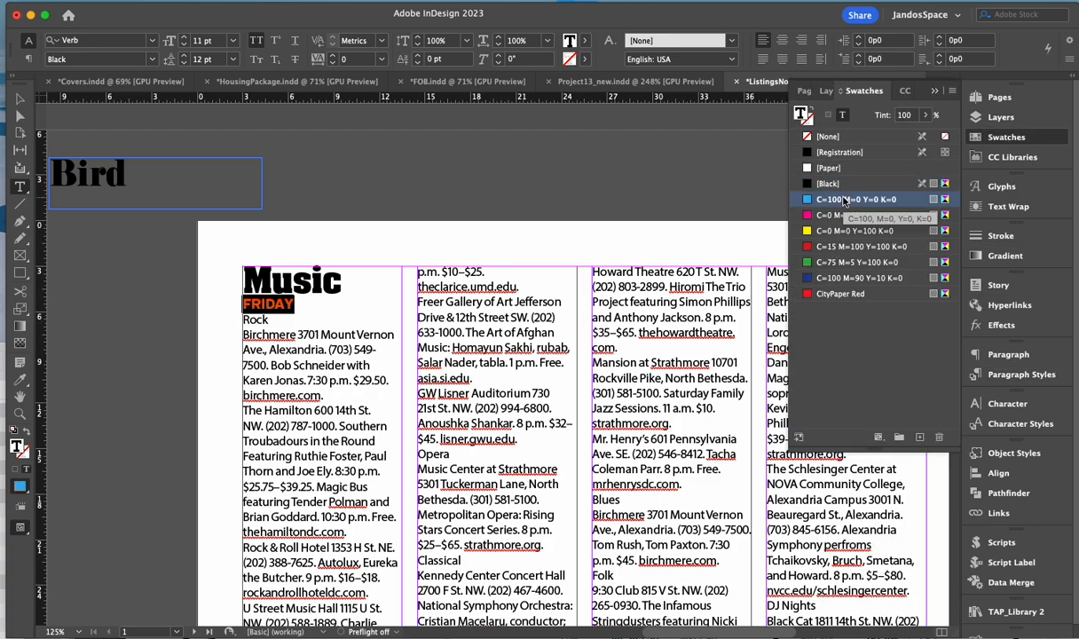
{"action": "left_click", "coordinate": [520, 252]}
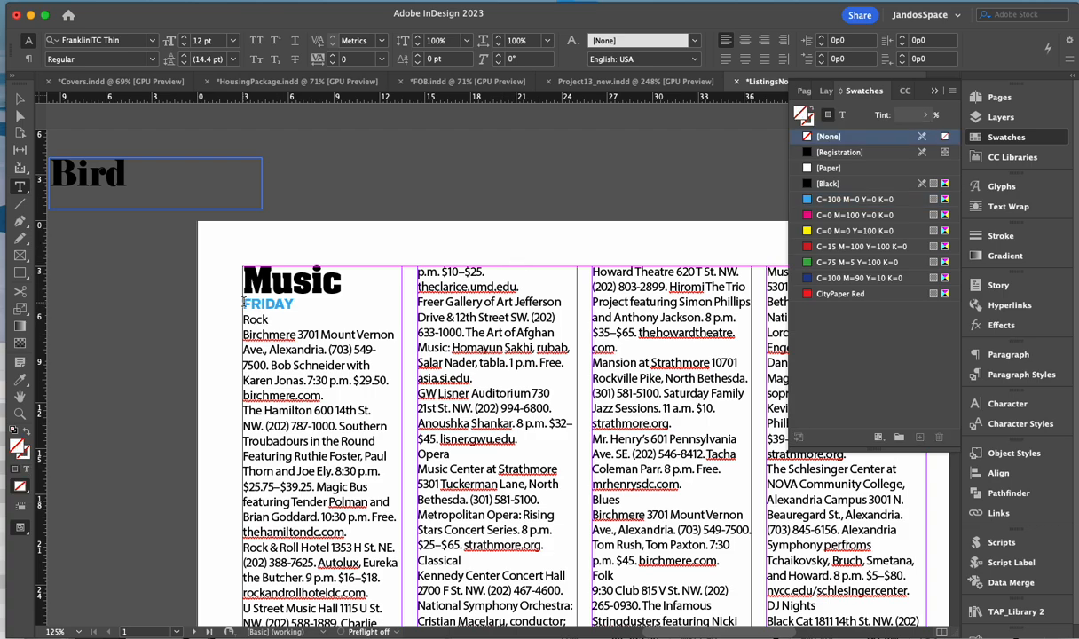
{"action": "left_click_drag", "start_coordinate": [244, 303], "coordinate": [294, 304]}
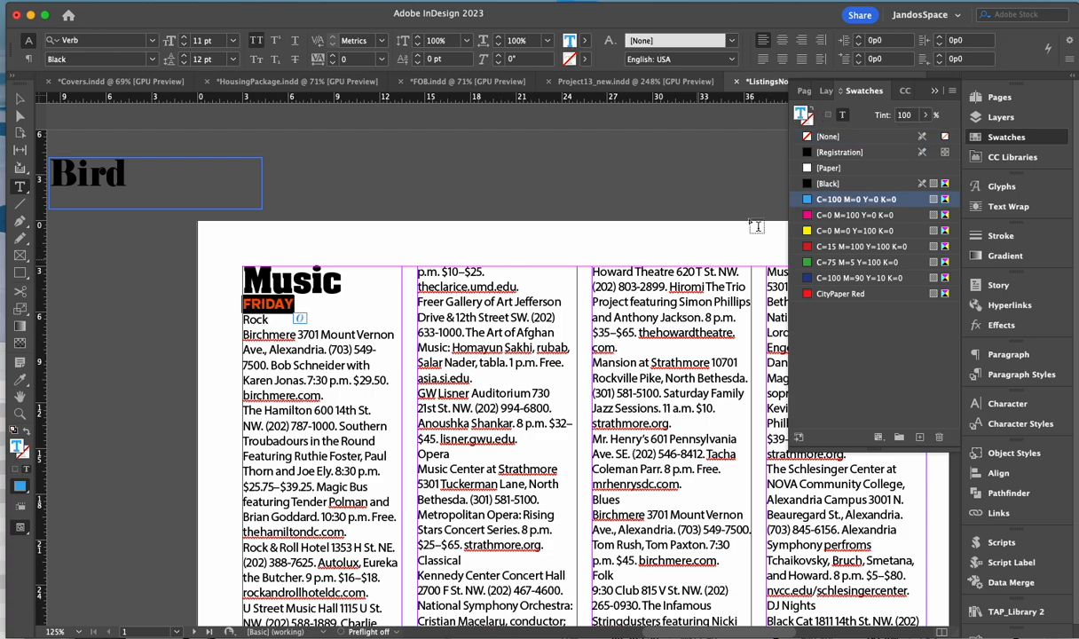
- Create a new C=0 M=100 Y=78 K=15 dark red swatch and apply it to FRIDAY
{"action": "left_click", "coordinate": [953, 93]}
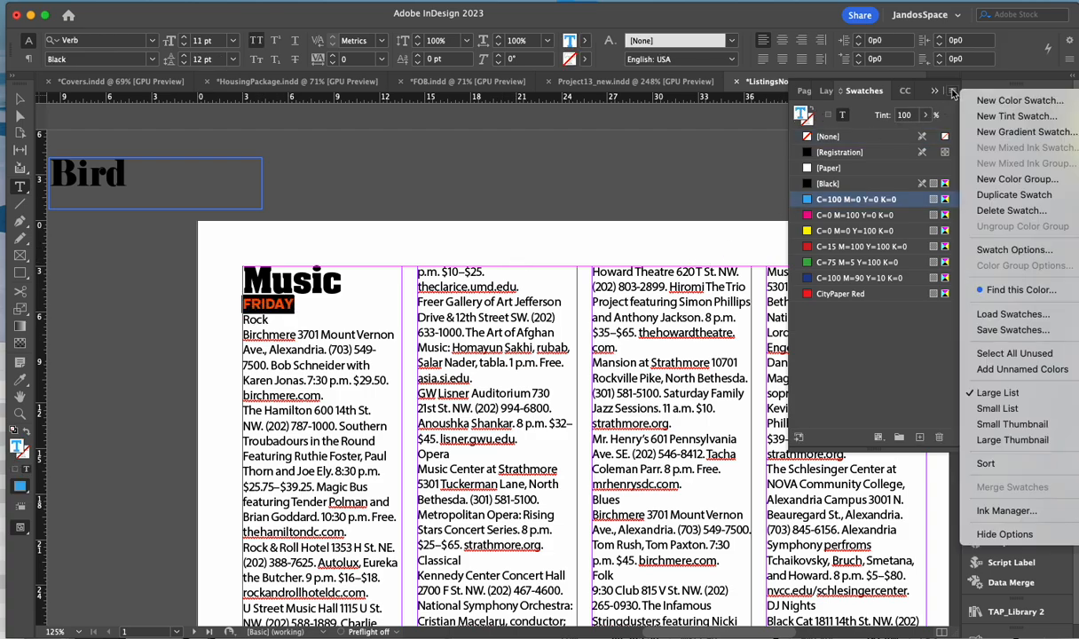
{"action": "left_click", "coordinate": [995, 104]}
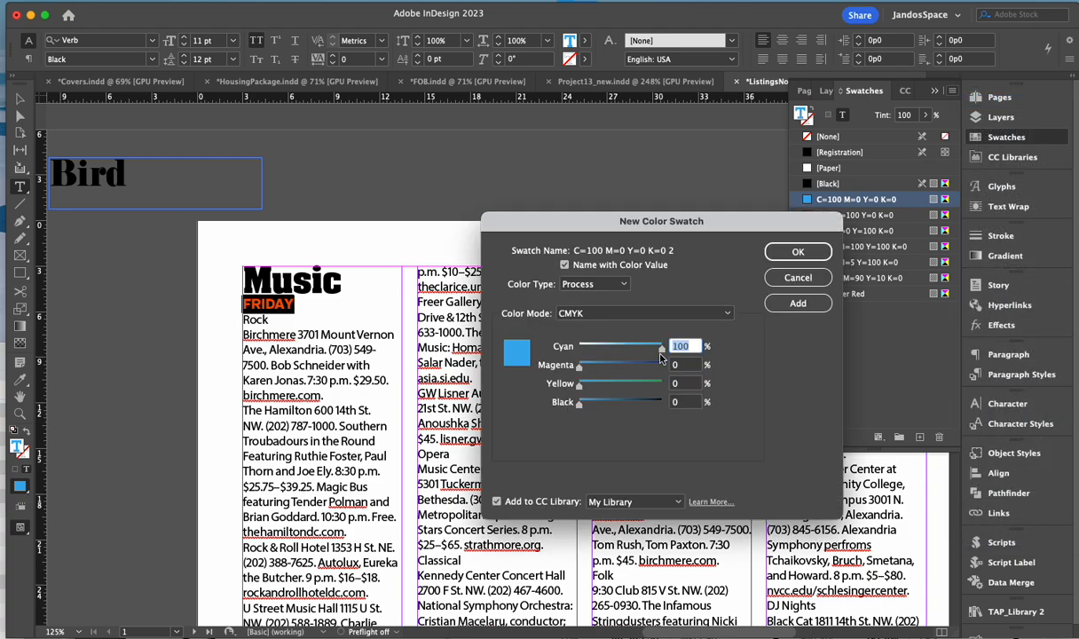
{"action": "mouse_move", "coordinate": [661, 351]}
{"action": "left_mouse_down"}
{"action": "mouse_move", "coordinate": [552, 348]}
{"action": "mouse_move", "coordinate": [662, 367]}
{"action": "left_mouse_up"}
{"action": "left_click", "coordinate": [583, 368]}
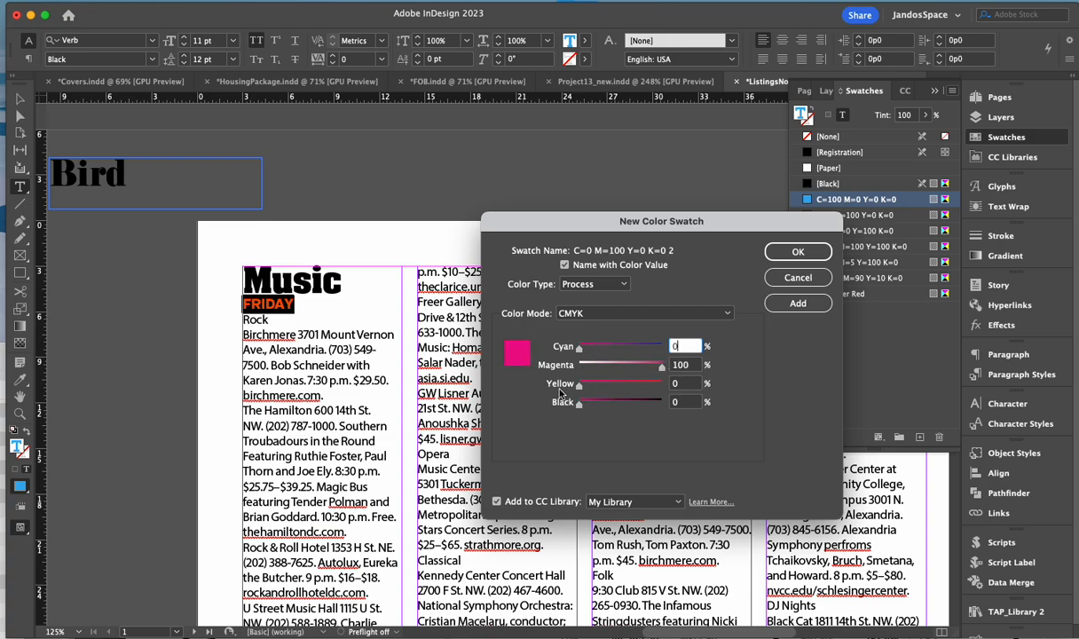
{"action": "left_click_drag", "start_coordinate": [577, 387], "coordinate": [643, 394]}
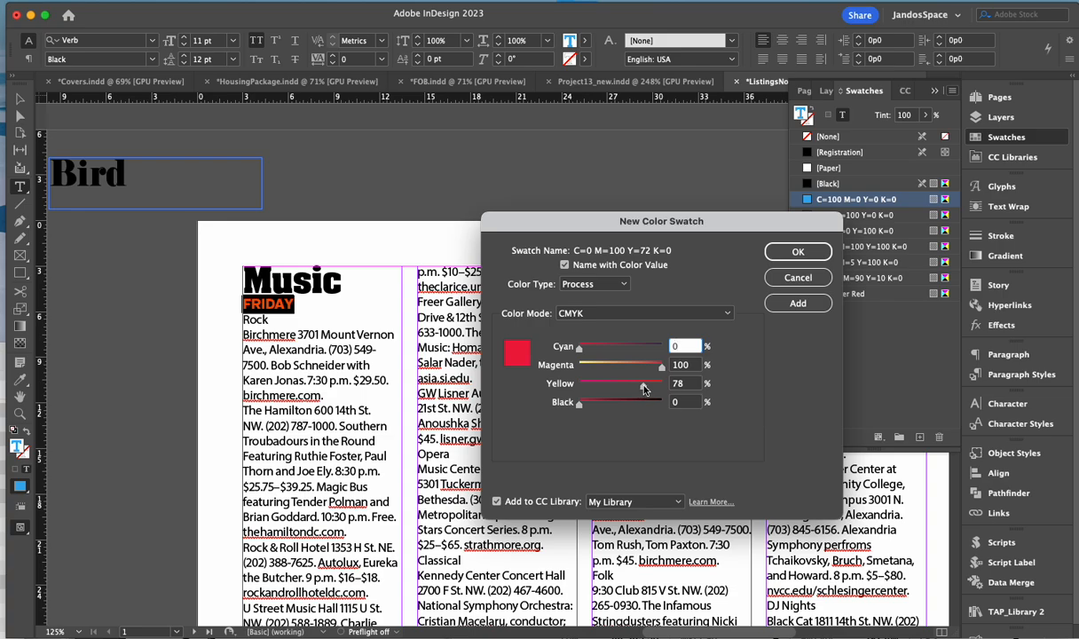
{"action": "left_click", "coordinate": [593, 404]}
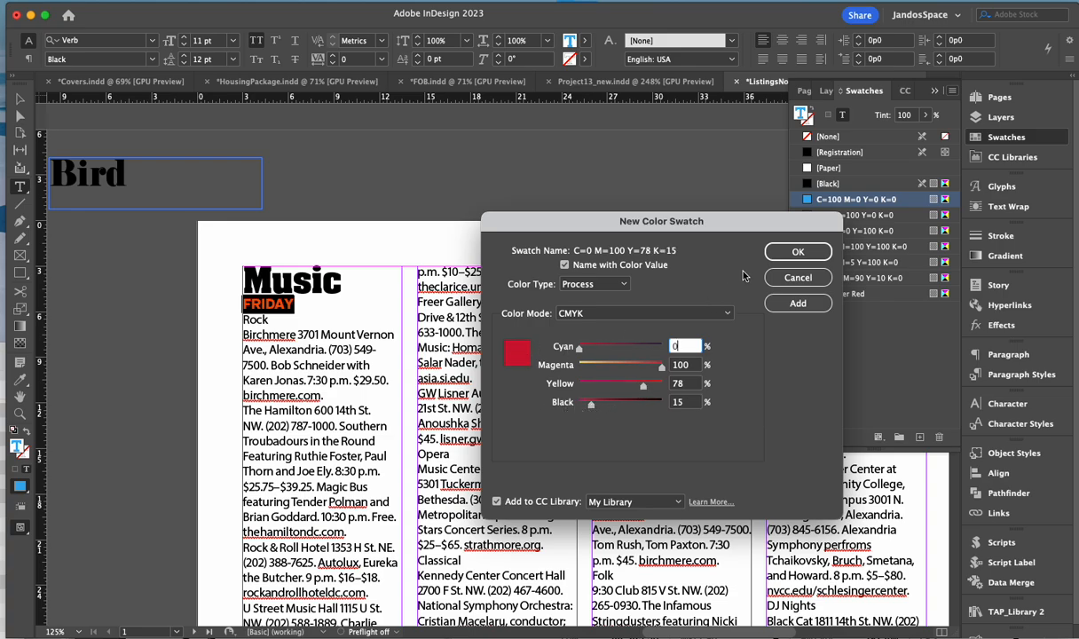
{"action": "left_click", "coordinate": [807, 249]}
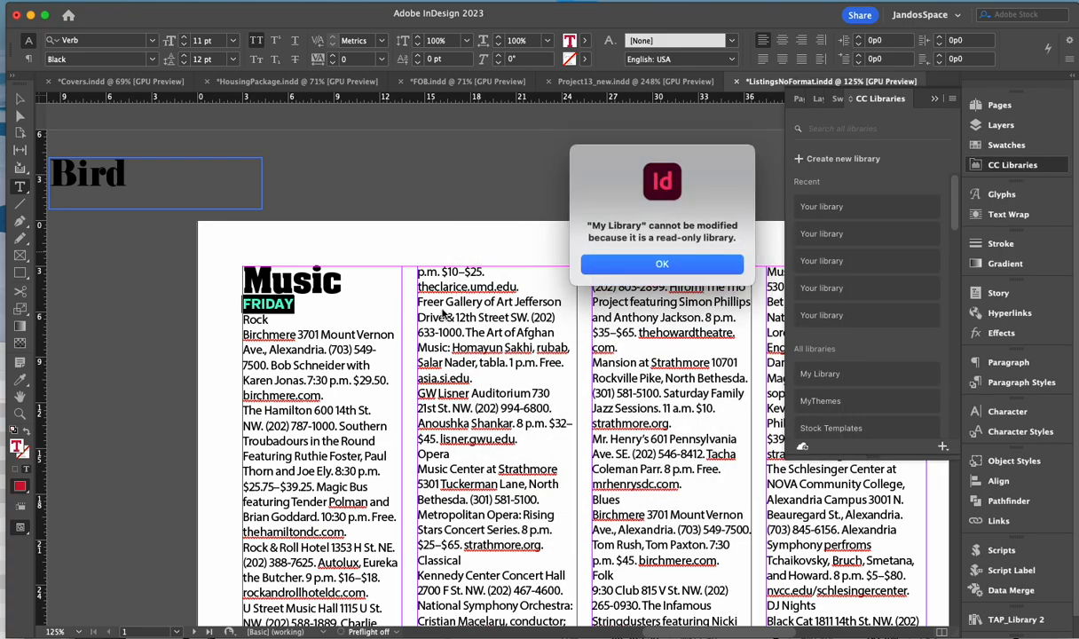
{"action": "left_click", "coordinate": [632, 264]}
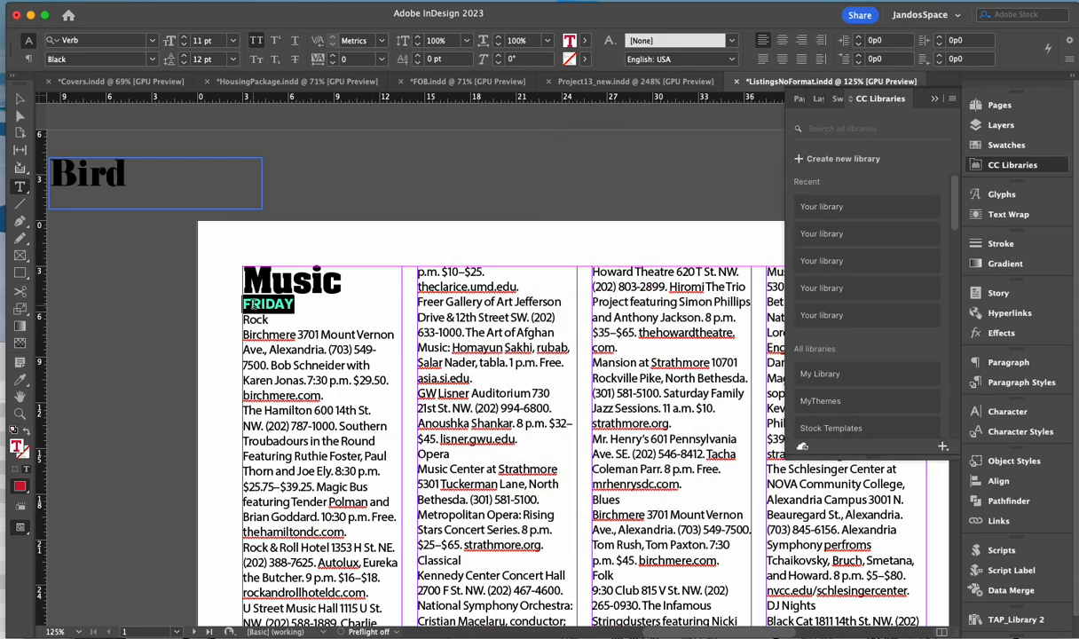
{"action": "left_click", "coordinate": [236, 314]}
{"action": "left_click_drag", "start_coordinate": [252, 303], "coordinate": [276, 304]}
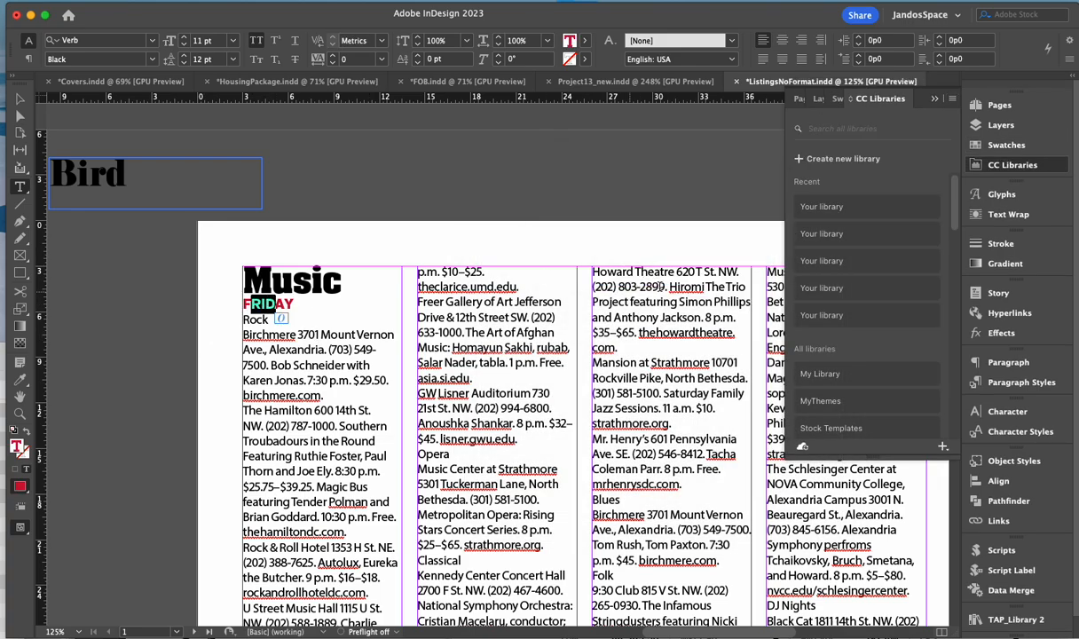
- Redefine DayWeek from FRIDAY's red formatting so SATURDAY and SUNDAY turn red too
{"action": "left_click", "coordinate": [990, 382]}
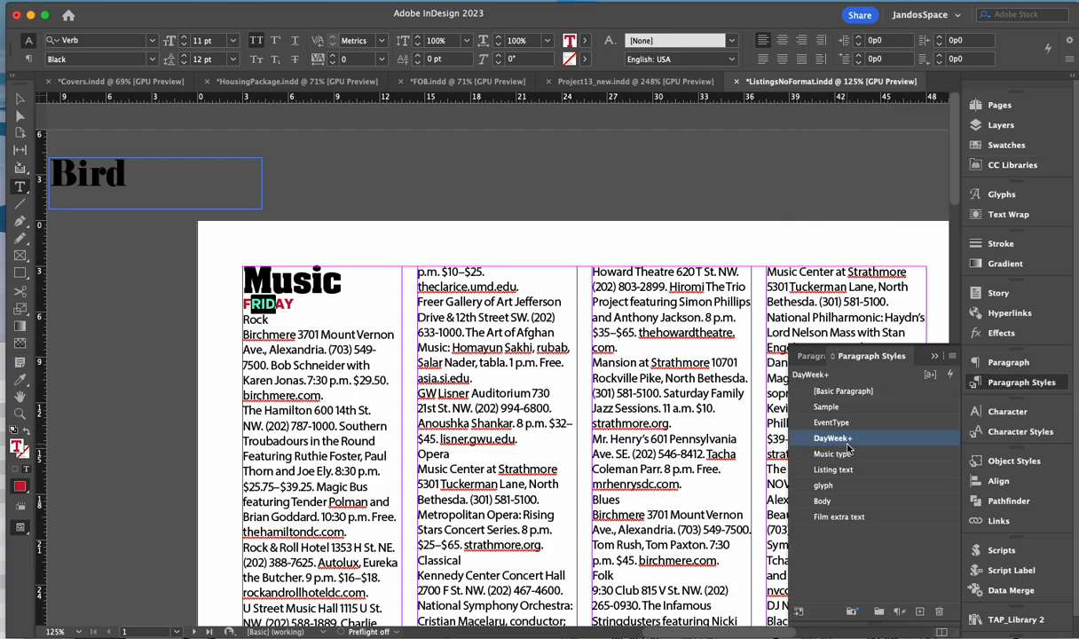
{"action": "left_click", "coordinate": [952, 355]}
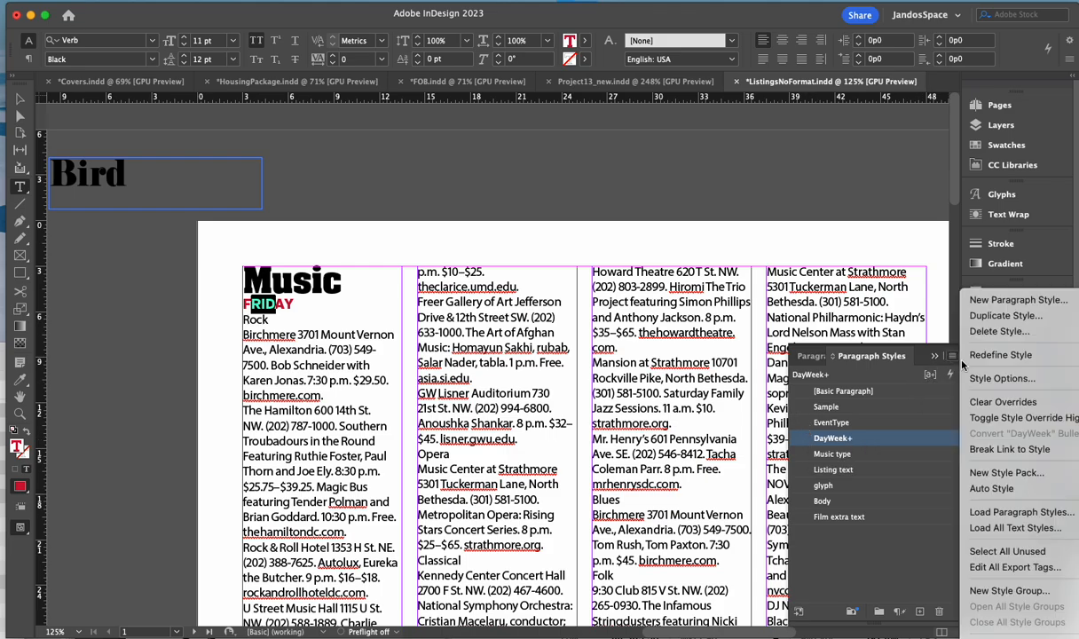
{"action": "left_click", "coordinate": [996, 352]}
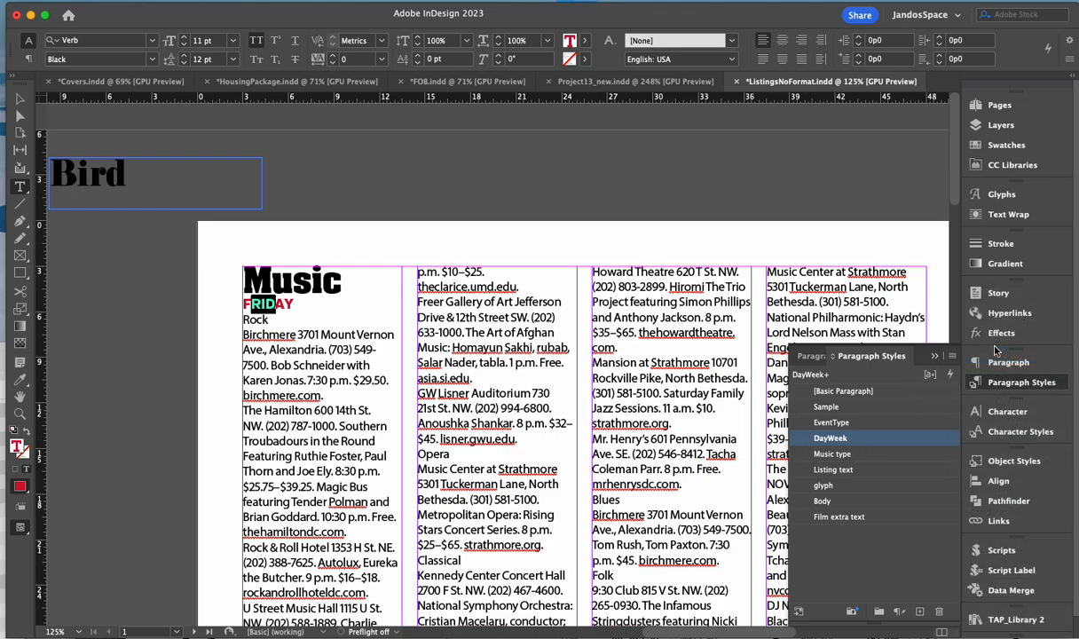
{"action": "scroll", "coordinate": [333, 456], "scroll_direction": "down", "scroll_amount": 8}
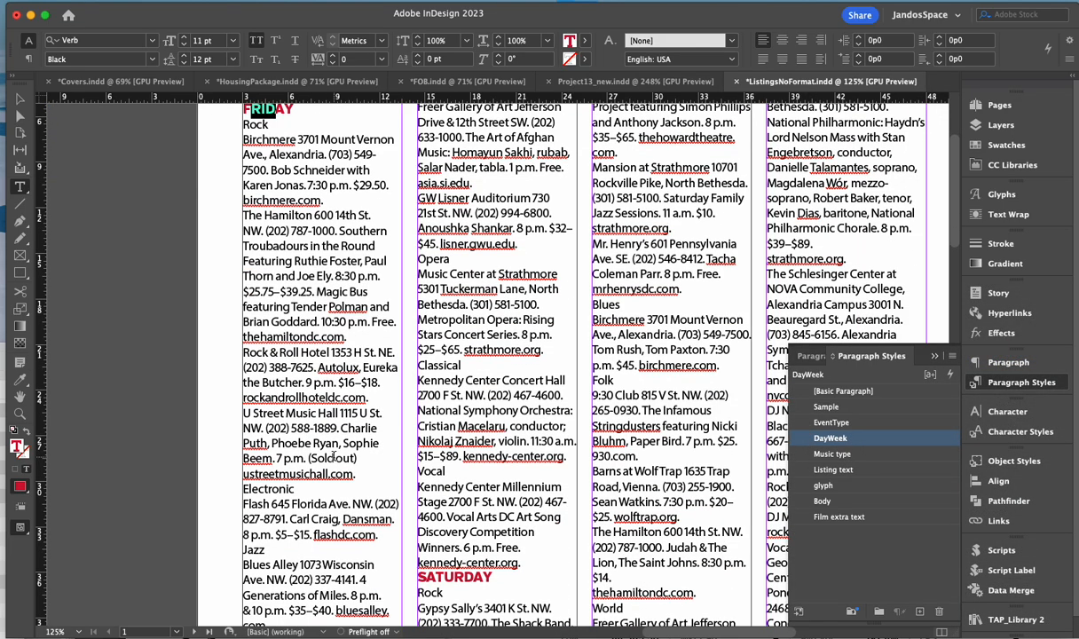
{"action": "scroll", "coordinate": [430, 424], "scroll_direction": "right", "scroll_amount": 3}
{"action": "scroll", "coordinate": [429, 425], "scroll_direction": "down", "scroll_amount": 3}
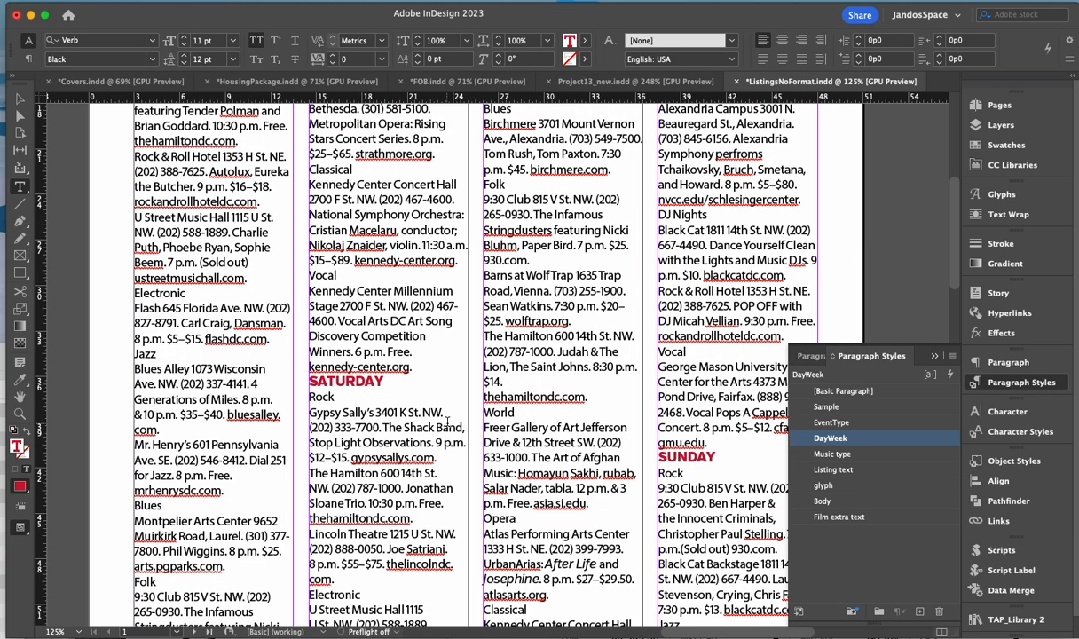
{"action": "scroll", "coordinate": [390, 401], "scroll_direction": "down", "scroll_amount": 8}
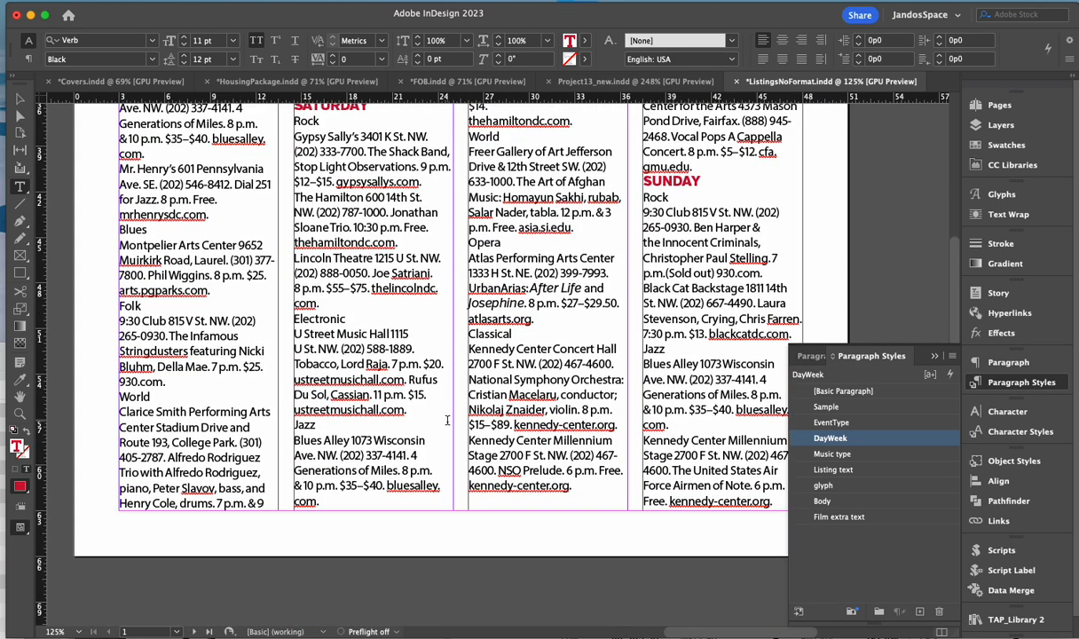
{"action": "scroll", "coordinate": [340, 423], "scroll_direction": "up", "scroll_amount": 18}
{"action": "scroll", "coordinate": [339, 422], "scroll_direction": "left", "scroll_amount": 4}
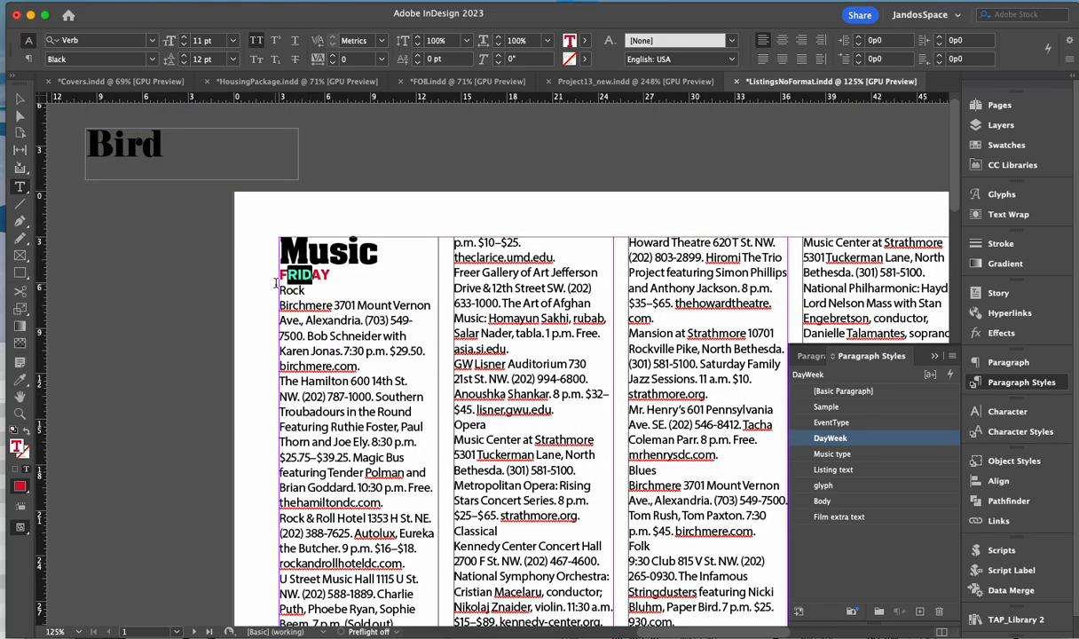
- Set the Rock genre heading to Verb Black at 8 pt
{"action": "left_click_drag", "start_coordinate": [280, 290], "coordinate": [305, 290]}
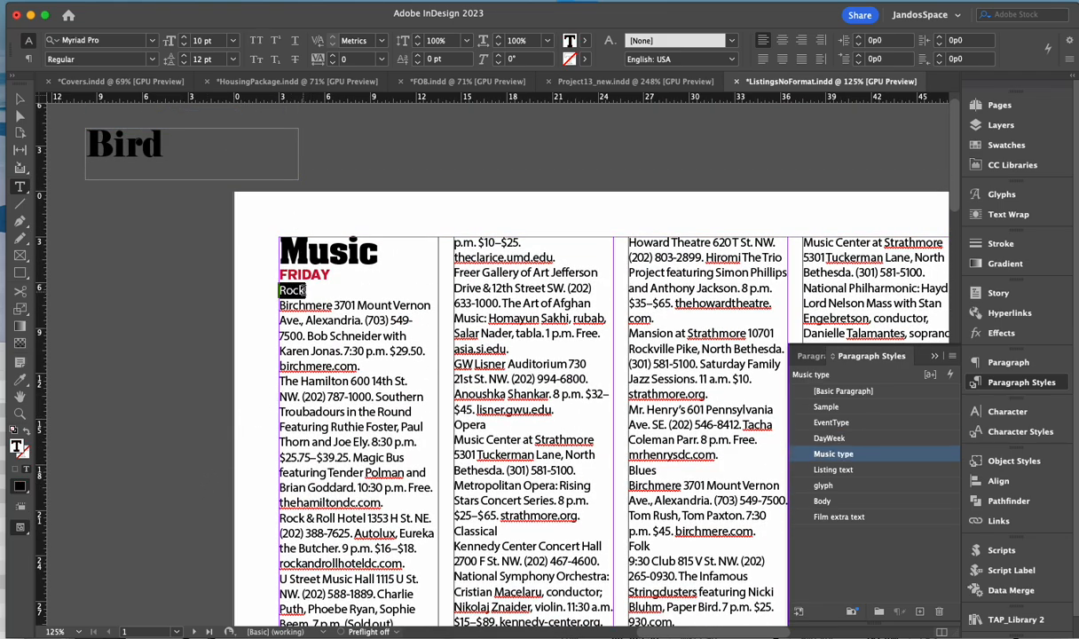
{"action": "left_click", "coordinate": [105, 40]}
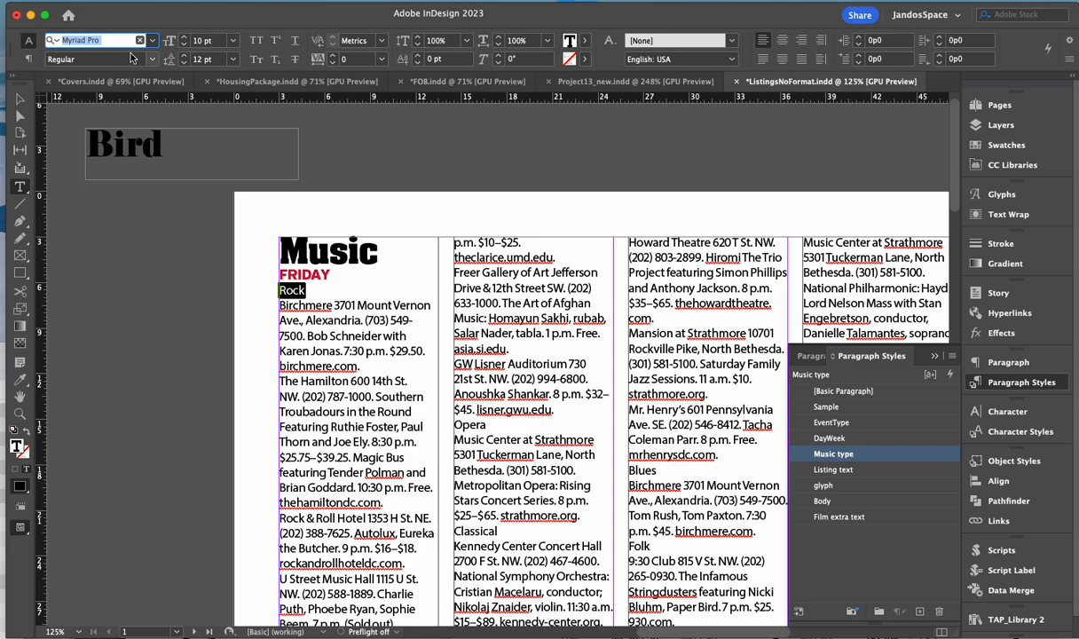
{"action": "type", "text": "Verb"}
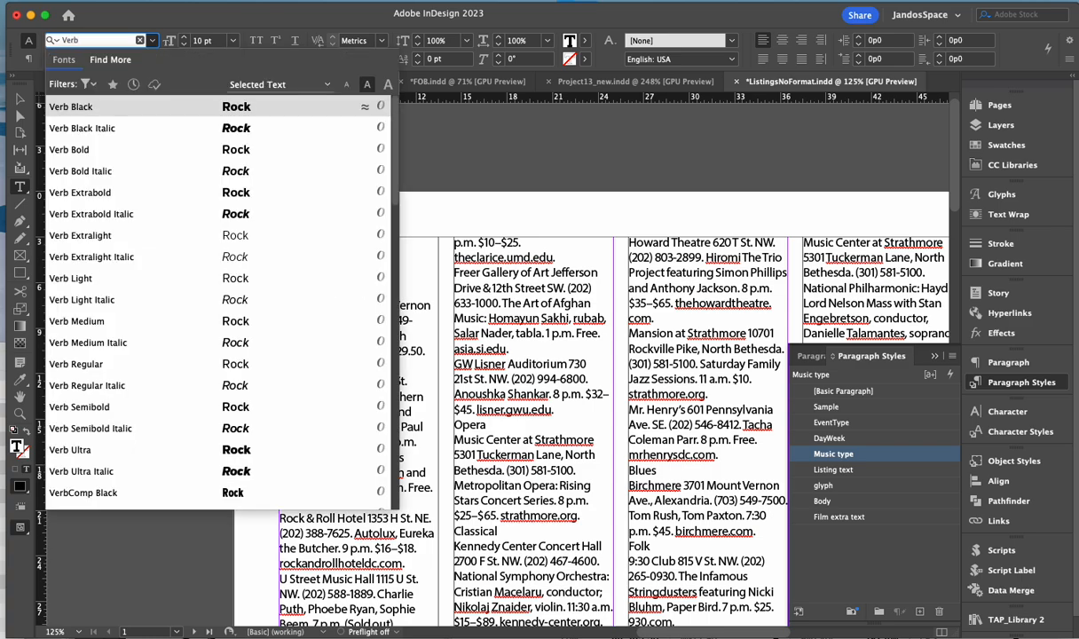
{"action": "key", "text": "Return"}
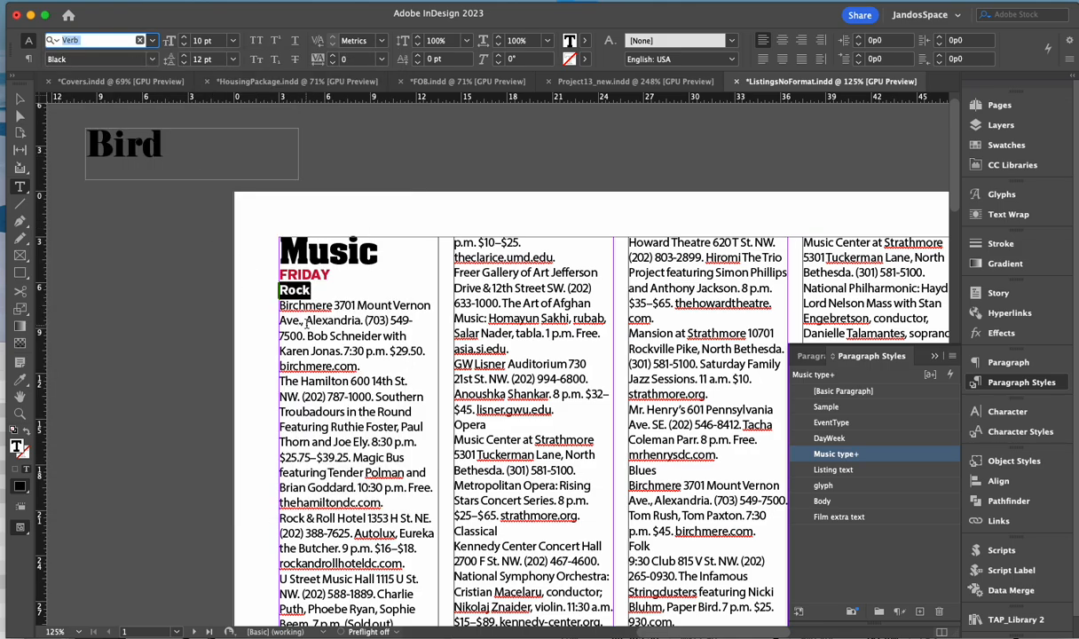
{"action": "scroll", "coordinate": [307, 322], "scroll_direction": "down", "scroll_amount": 8}
{"action": "scroll", "coordinate": [359, 361], "scroll_direction": "up", "scroll_amount": 9}
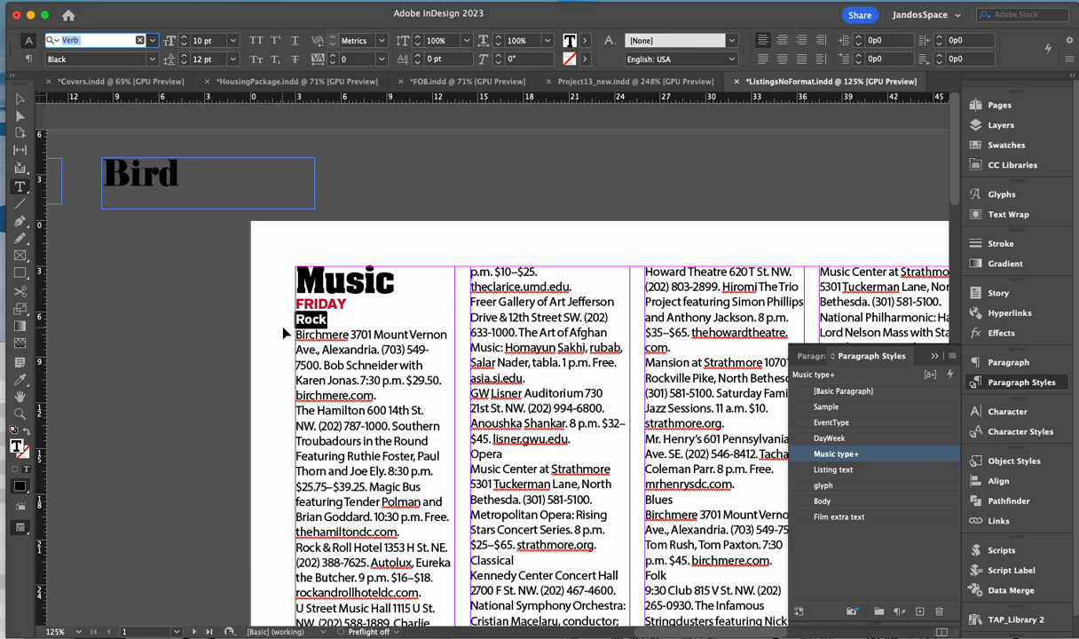
{"action": "key", "text": "super+shift+comma"}
{"action": "left_click", "coordinate": [328, 336]}
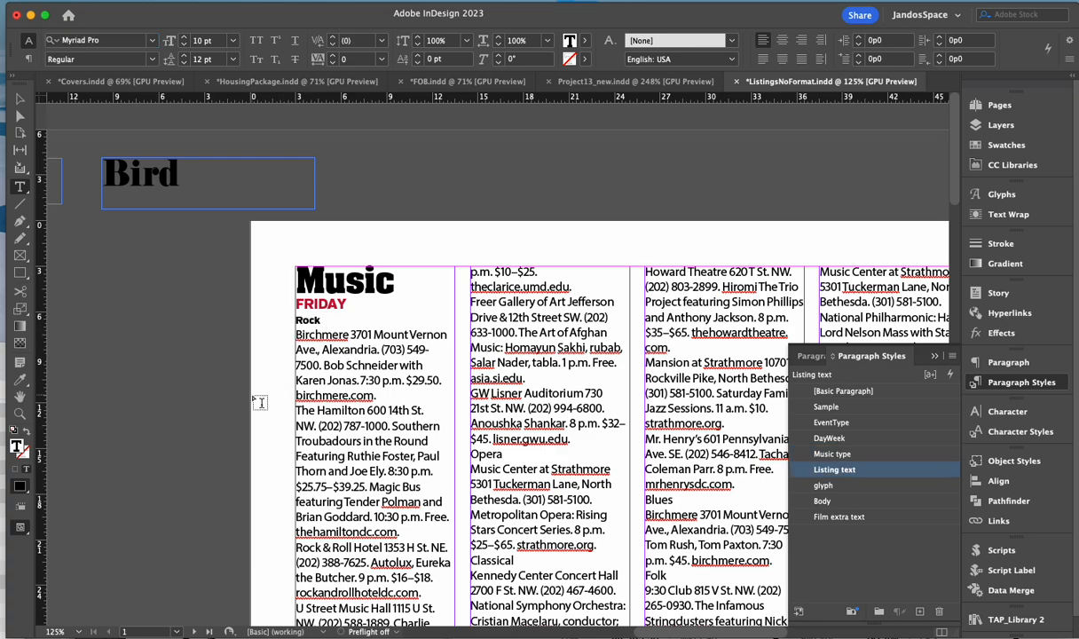
- Redefine the Music type paragraph style from Rock's Verb Black 8 pt formatting
{"action": "left_click", "coordinate": [296, 319]}
{"action": "double_click", "coordinate": [302, 319]}
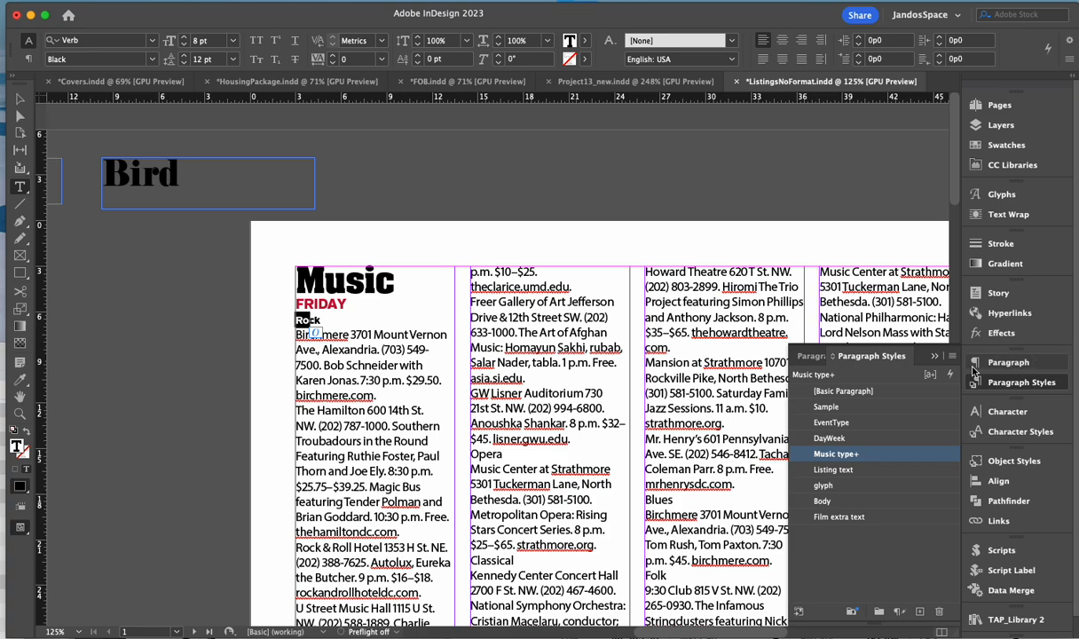
{"action": "left_click", "coordinate": [957, 357]}
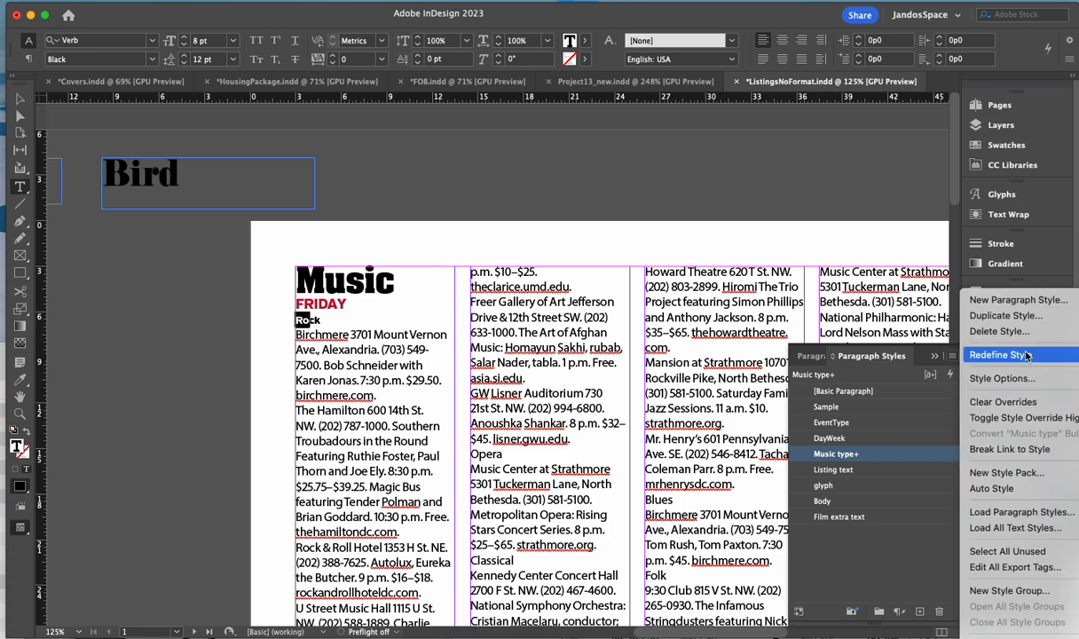
{"action": "left_click", "coordinate": [927, 339]}
{"action": "scroll", "coordinate": [510, 459], "scroll_direction": "down", "scroll_amount": 2}
{"action": "scroll", "coordinate": [510, 459], "scroll_direction": "right", "scroll_amount": 1}
{"action": "scroll", "coordinate": [654, 499], "scroll_direction": "down", "scroll_amount": 2}
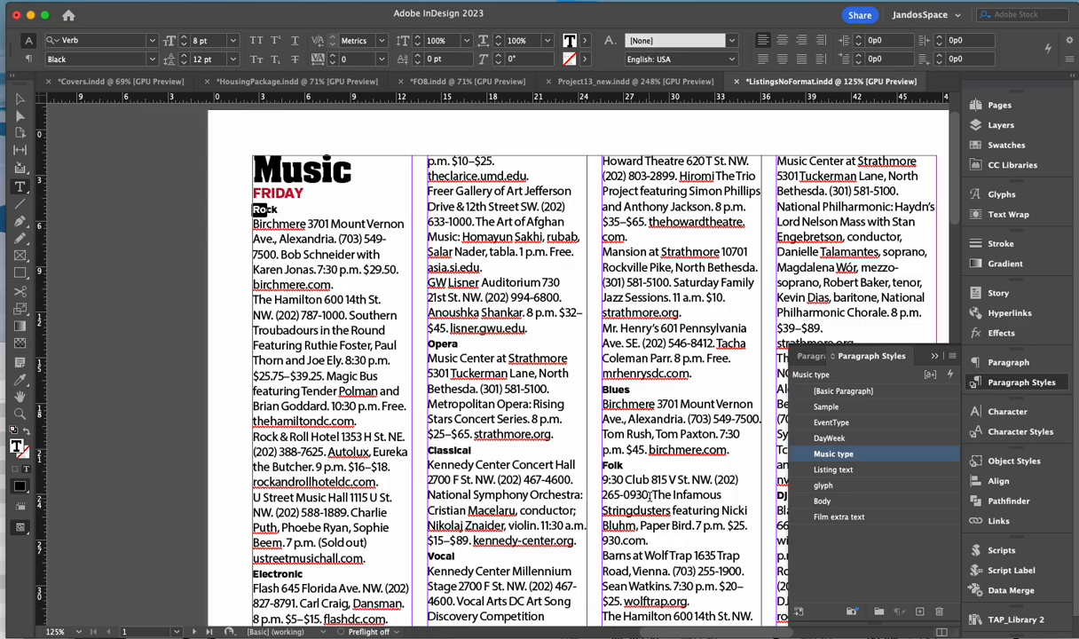
{"action": "scroll", "coordinate": [654, 500], "scroll_direction": "up", "scroll_amount": 3}
{"action": "scroll", "coordinate": [654, 500], "scroll_direction": "left", "scroll_amount": 2}
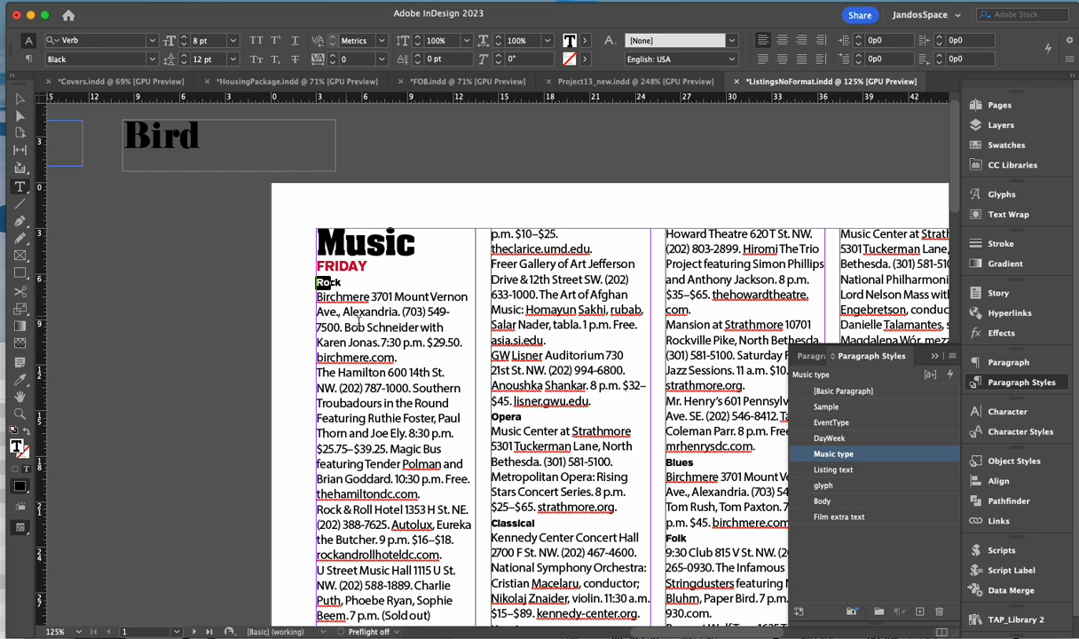
{"action": "scroll", "coordinate": [429, 342], "scroll_direction": "right", "scroll_amount": 4}
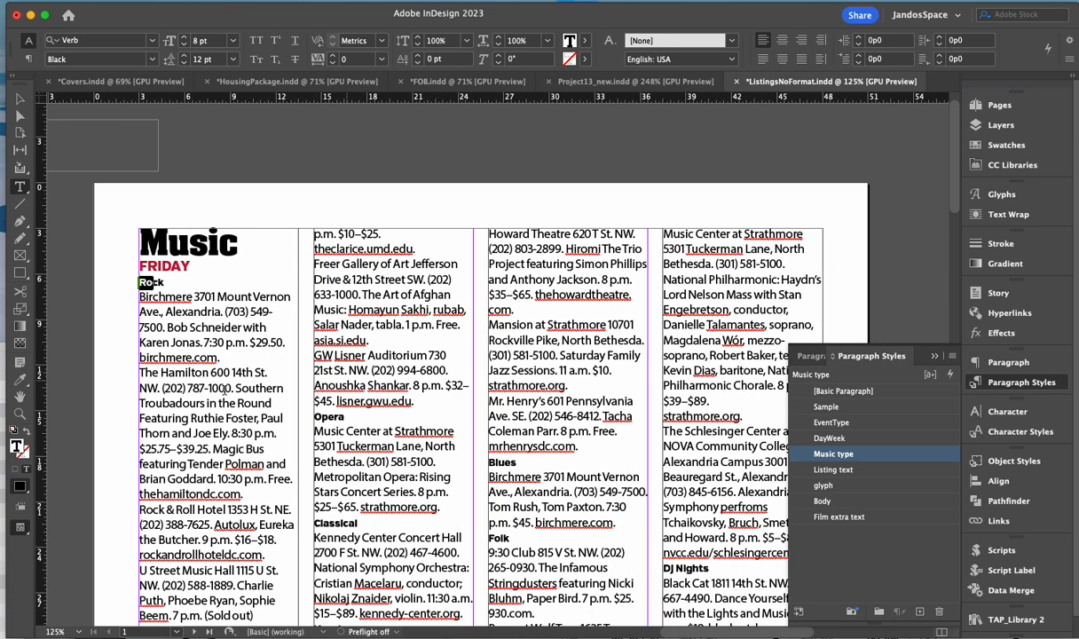
{"action": "scroll", "coordinate": [235, 387], "scroll_direction": "left", "scroll_amount": 2}
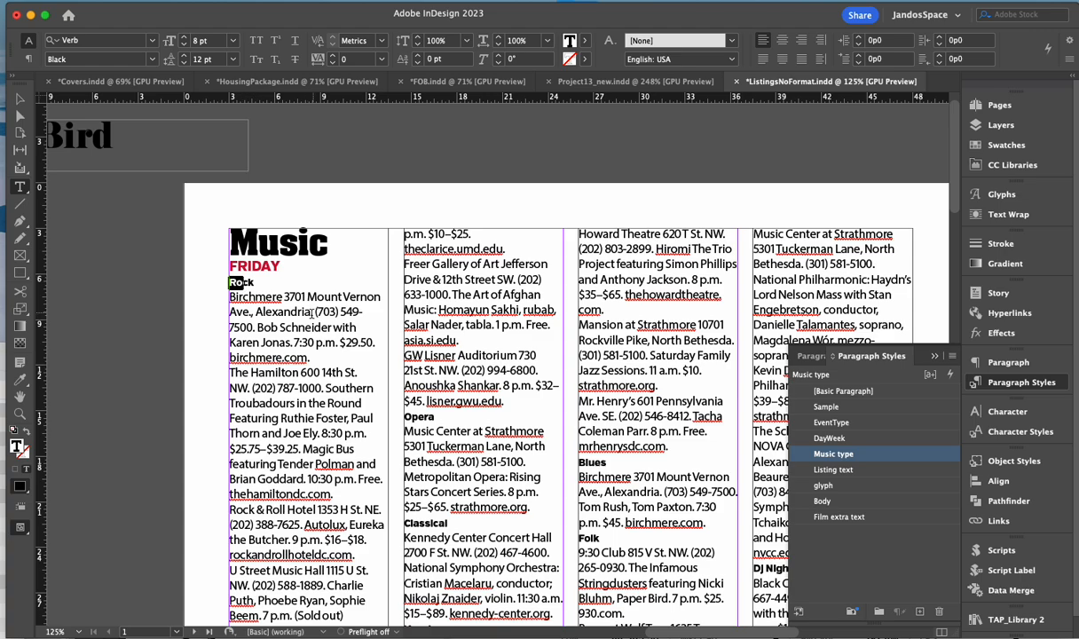
- Set the Birchmere listing paragraph to 8 pt on 9.5 pt leading
{"action": "left_click_drag", "start_coordinate": [229, 297], "coordinate": [309, 355]}
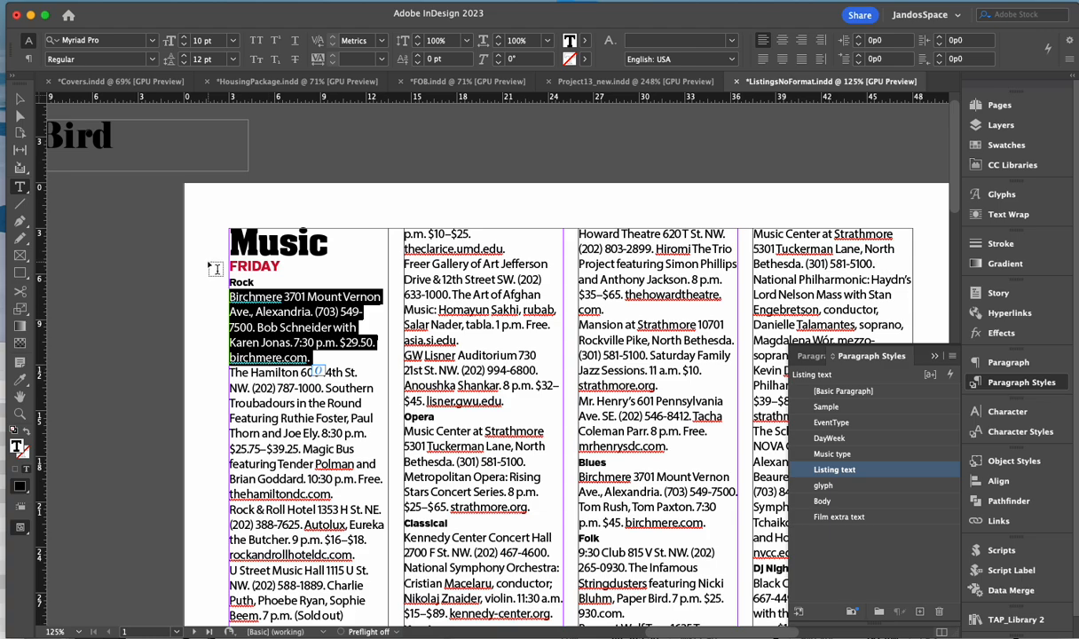
{"action": "left_click", "coordinate": [202, 44]}
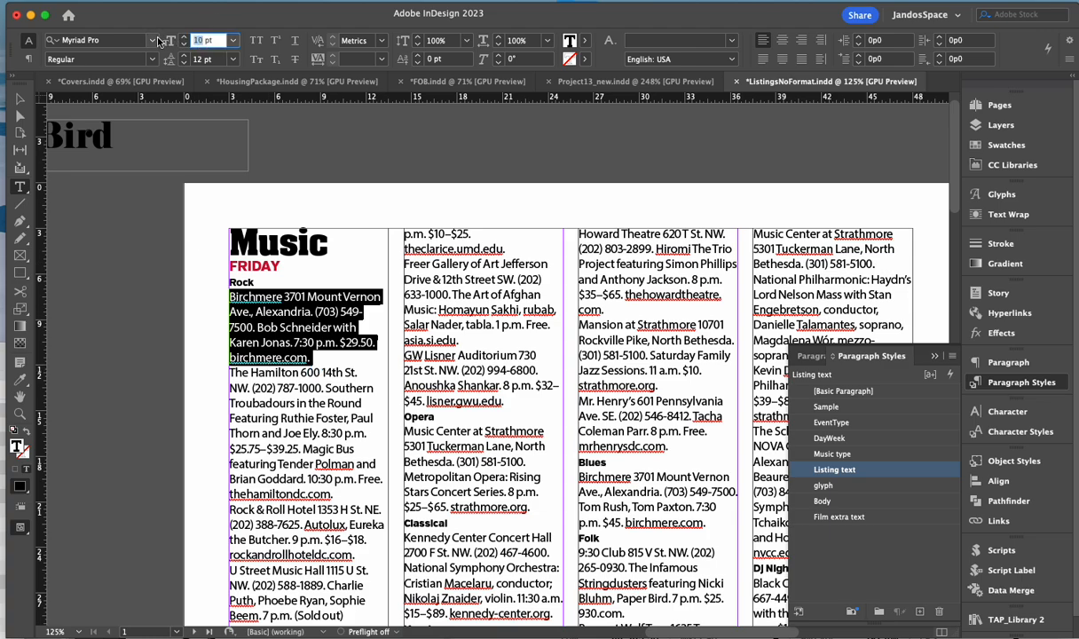
{"action": "type", "text": "8"}
{"action": "left_click", "coordinate": [206, 60]}
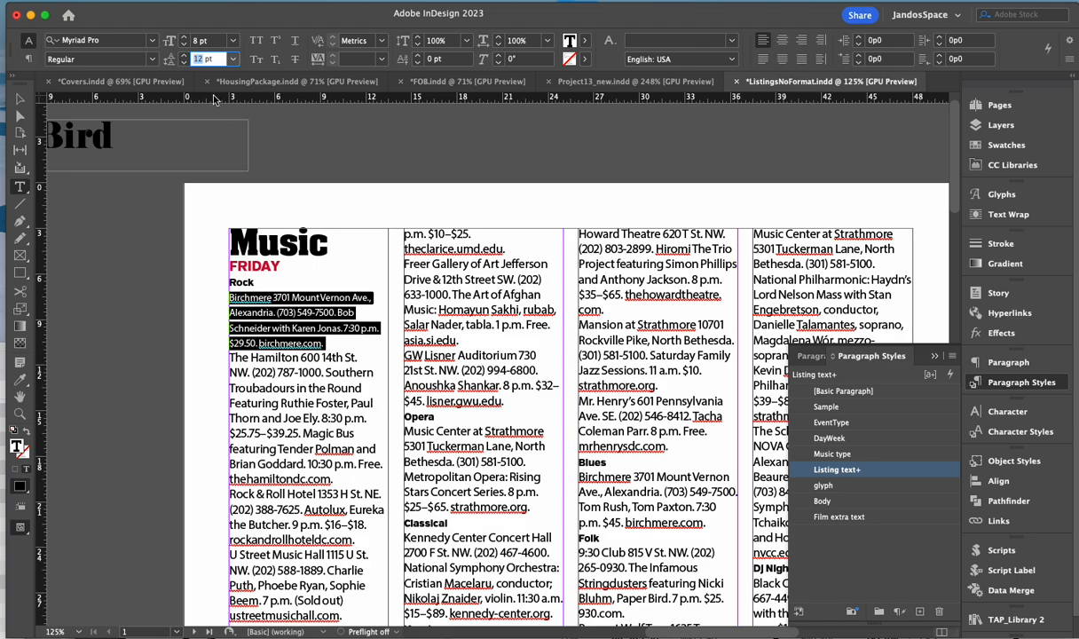
{"action": "type", "text": "9.5"}
{"action": "key", "text": "Return"}
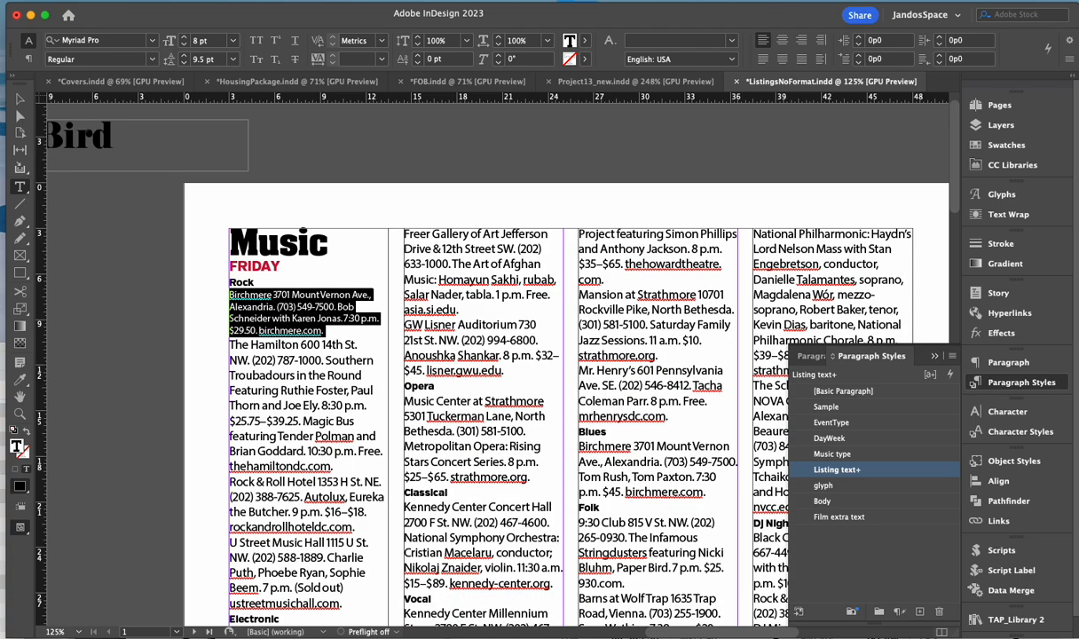
- Redefine the Listing text paragraph style to match the 9.5 pt leading
{"action": "left_click", "coordinate": [249, 315]}
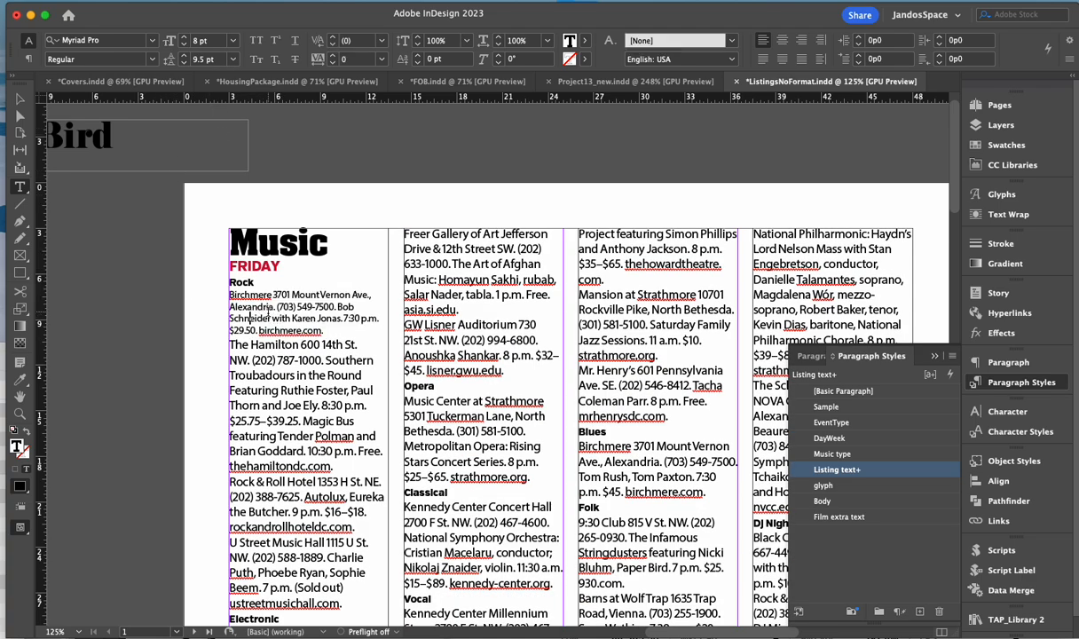
{"action": "left_click_drag", "start_coordinate": [264, 315], "coordinate": [294, 315]}
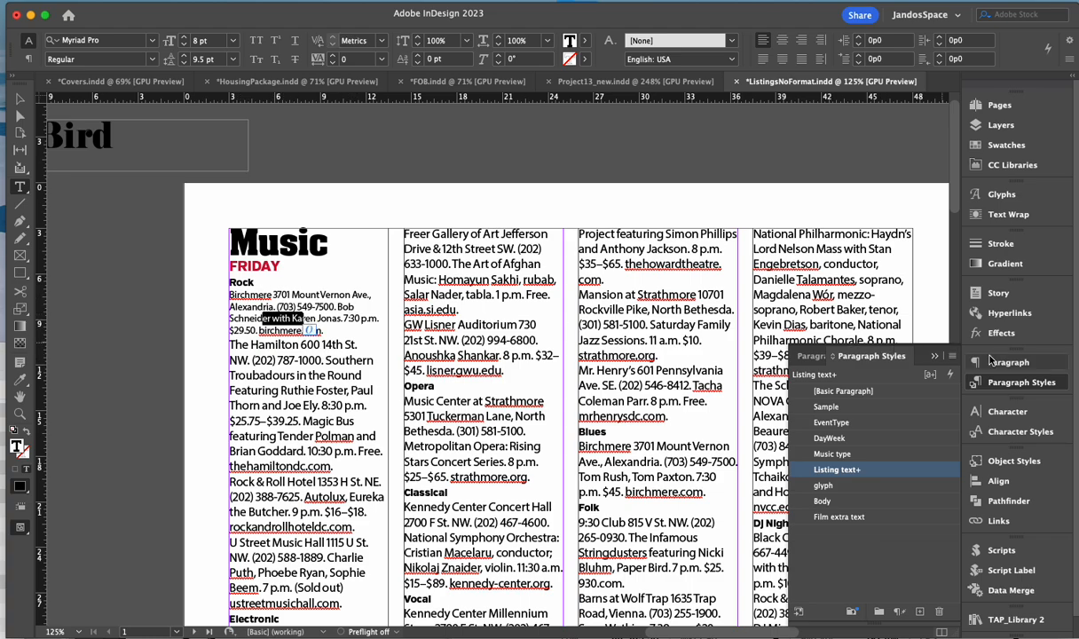
{"action": "left_click", "coordinate": [952, 356]}
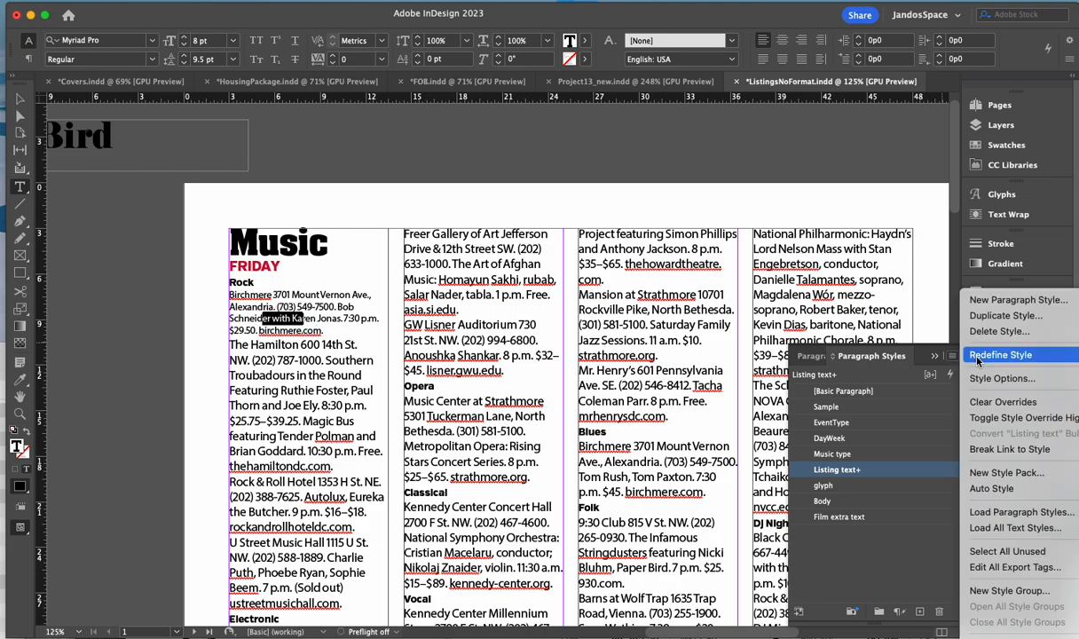
{"action": "left_click", "coordinate": [977, 357]}
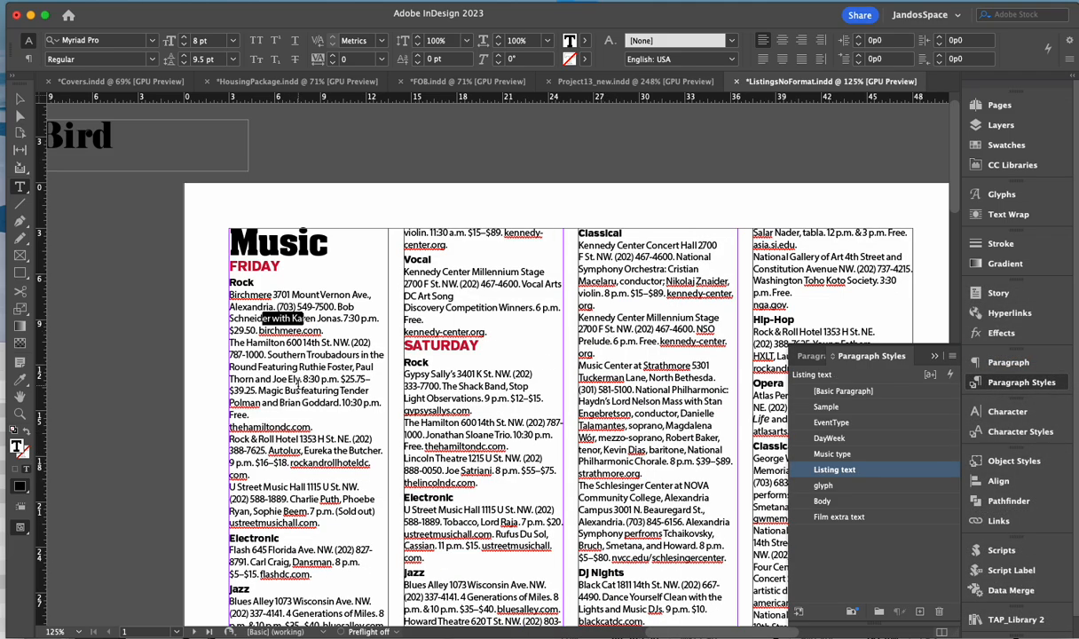
{"action": "scroll", "coordinate": [298, 387], "scroll_direction": "down", "scroll_amount": 3}
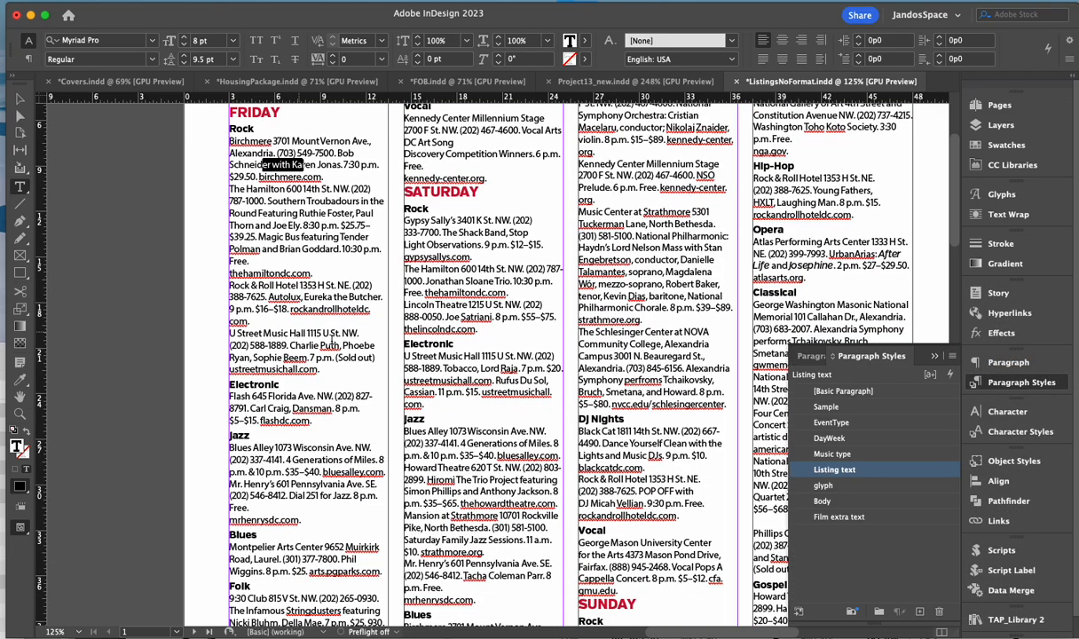
{"action": "scroll", "coordinate": [340, 323], "scroll_direction": "down", "scroll_amount": 5}
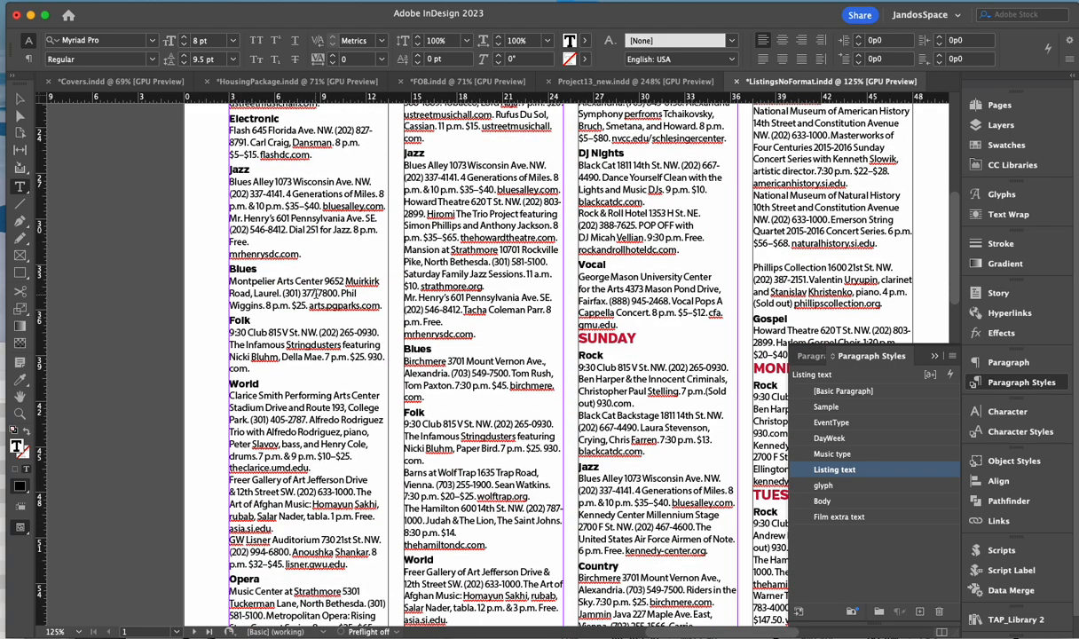
{"action": "scroll", "coordinate": [323, 329], "scroll_direction": "down", "scroll_amount": 15}
{"action": "scroll", "coordinate": [323, 328], "scroll_direction": "right", "scroll_amount": 5}
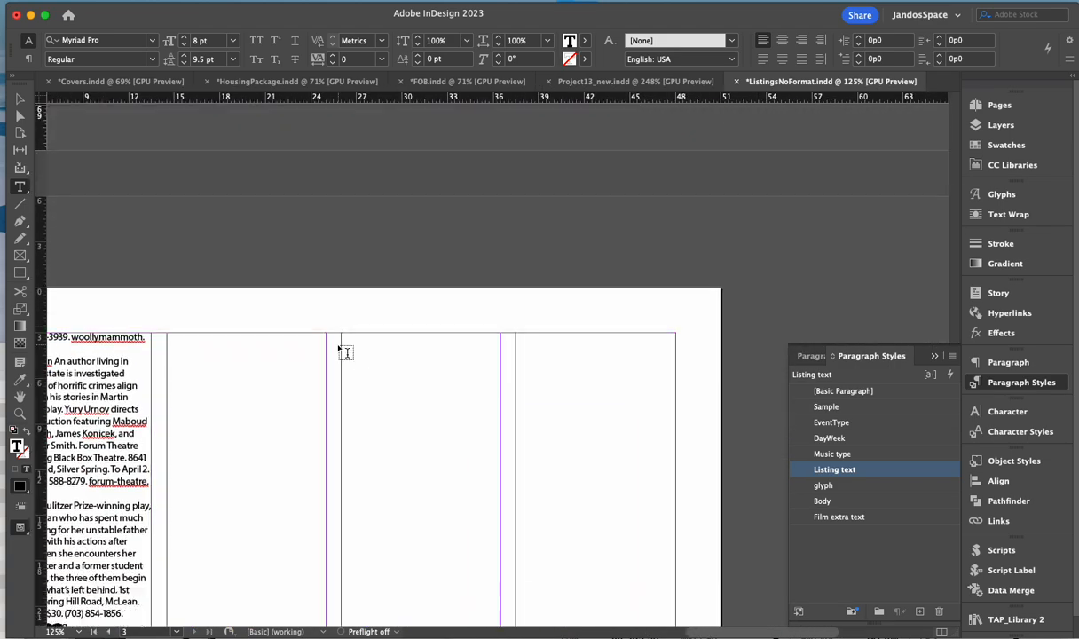
{"action": "scroll", "coordinate": [338, 352], "scroll_direction": "down", "scroll_amount": 10}
{"action": "scroll", "coordinate": [338, 352], "scroll_direction": "left", "scroll_amount": 5}
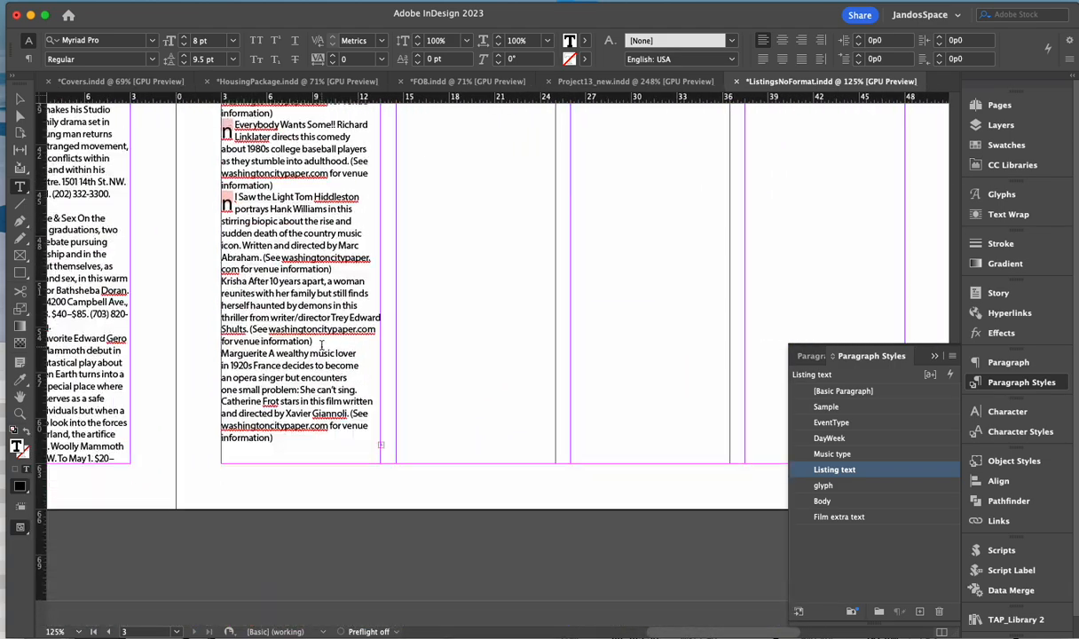
{"action": "scroll", "coordinate": [204, 306], "scroll_direction": "left", "scroll_amount": 8}
{"action": "scroll", "coordinate": [287, 310], "scroll_direction": "up", "scroll_amount": 10}
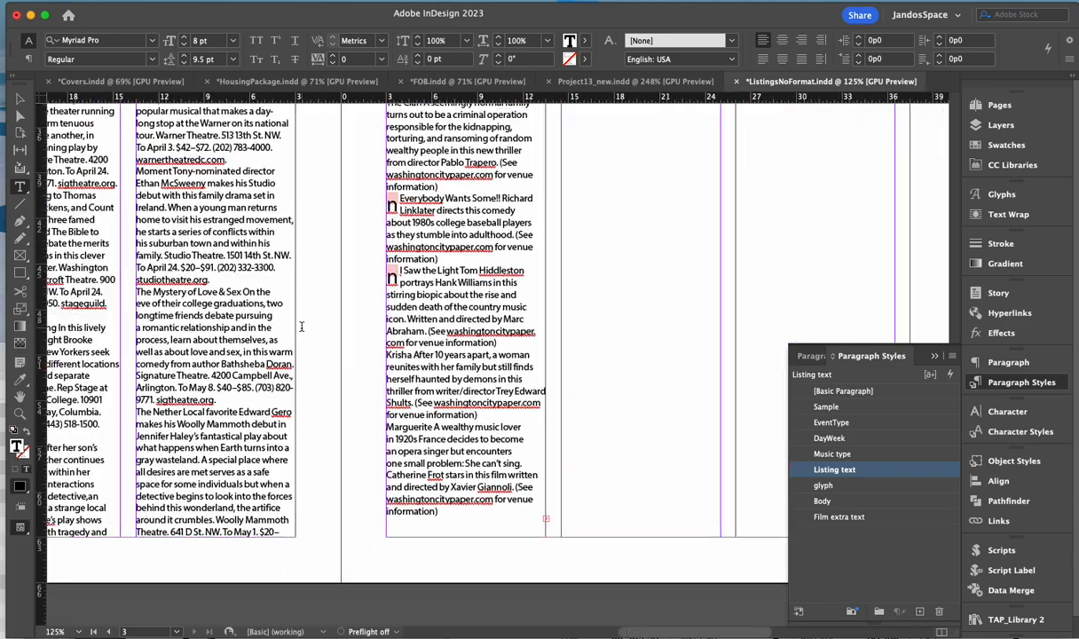
{"action": "scroll", "coordinate": [302, 334], "scroll_direction": "left", "scroll_amount": 8}
{"action": "scroll", "coordinate": [302, 334], "scroll_direction": "up", "scroll_amount": 10}
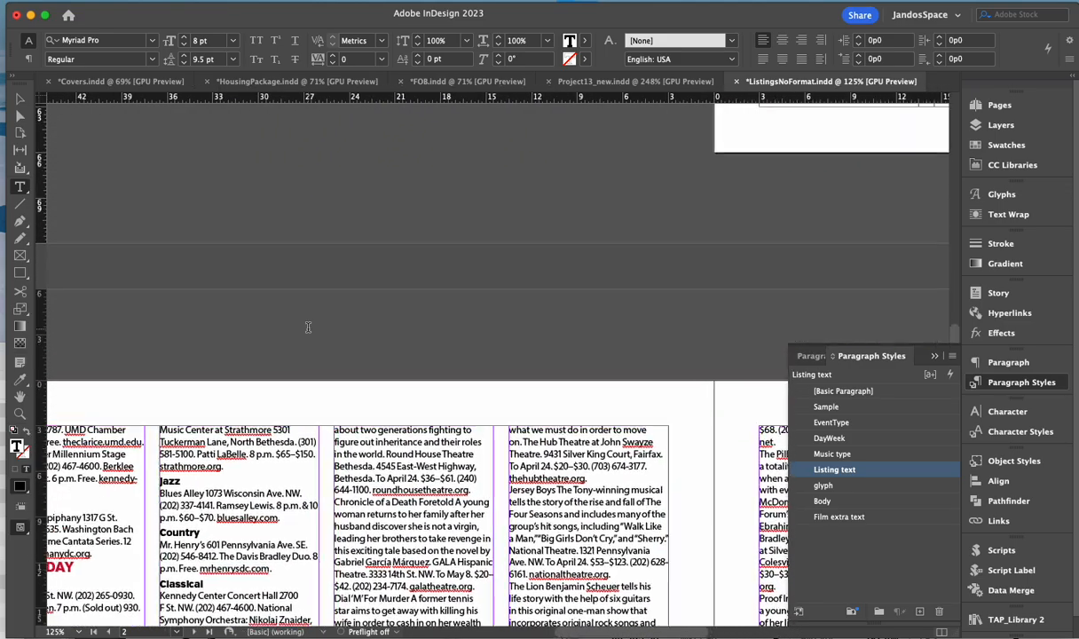
{"action": "scroll", "coordinate": [302, 334], "scroll_direction": "up", "scroll_amount": 10}
{"action": "scroll", "coordinate": [299, 337], "scroll_direction": "right", "scroll_amount": 8}
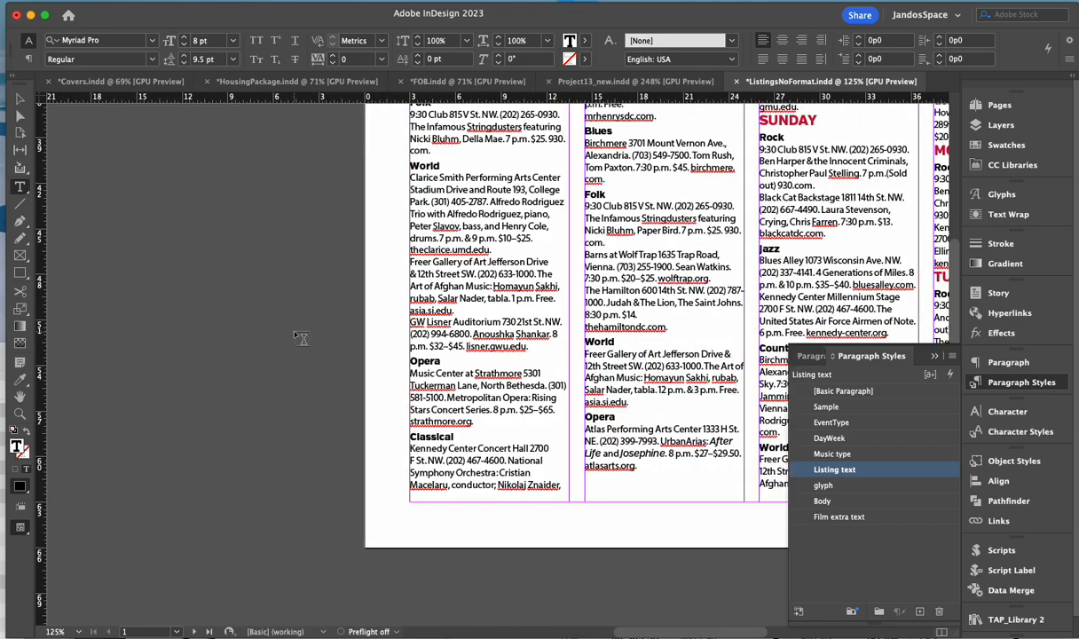
{"action": "scroll", "coordinate": [299, 340], "scroll_direction": "up", "scroll_amount": 10}
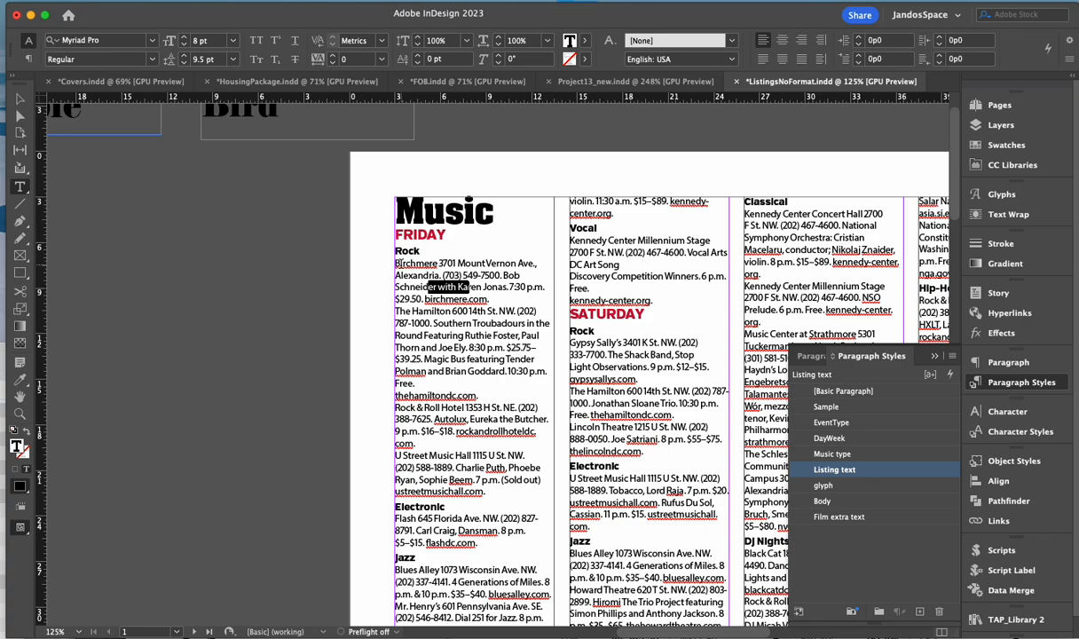
- Turn on Show Hidden Characters from the Type menu
{"action": "left_click_drag", "start_coordinate": [406, 265], "coordinate": [438, 265]}
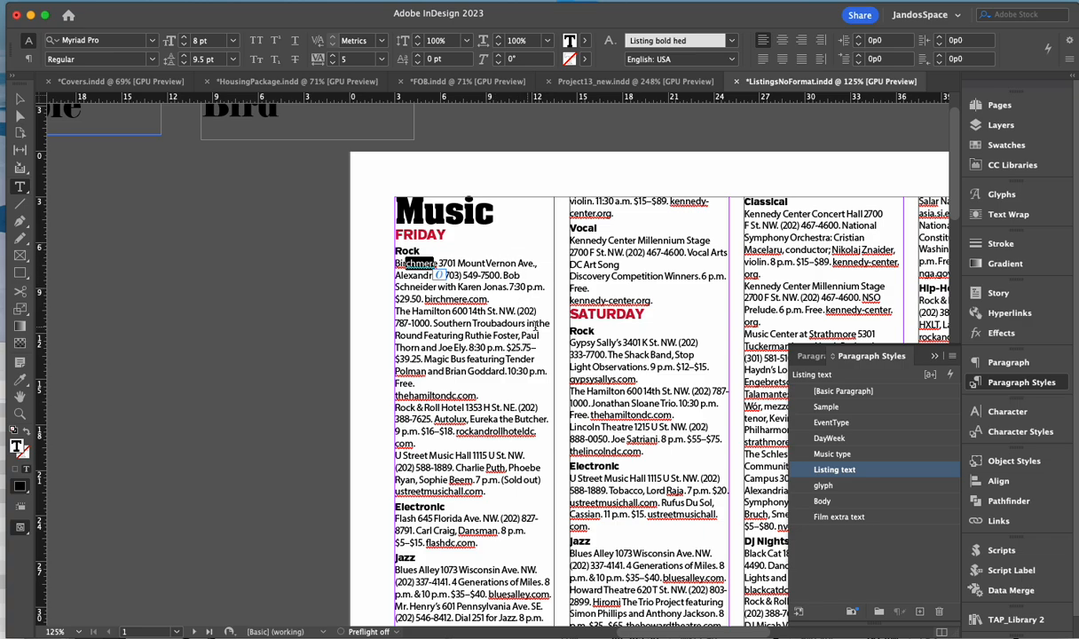
{"action": "left_click", "coordinate": [381, 234]}
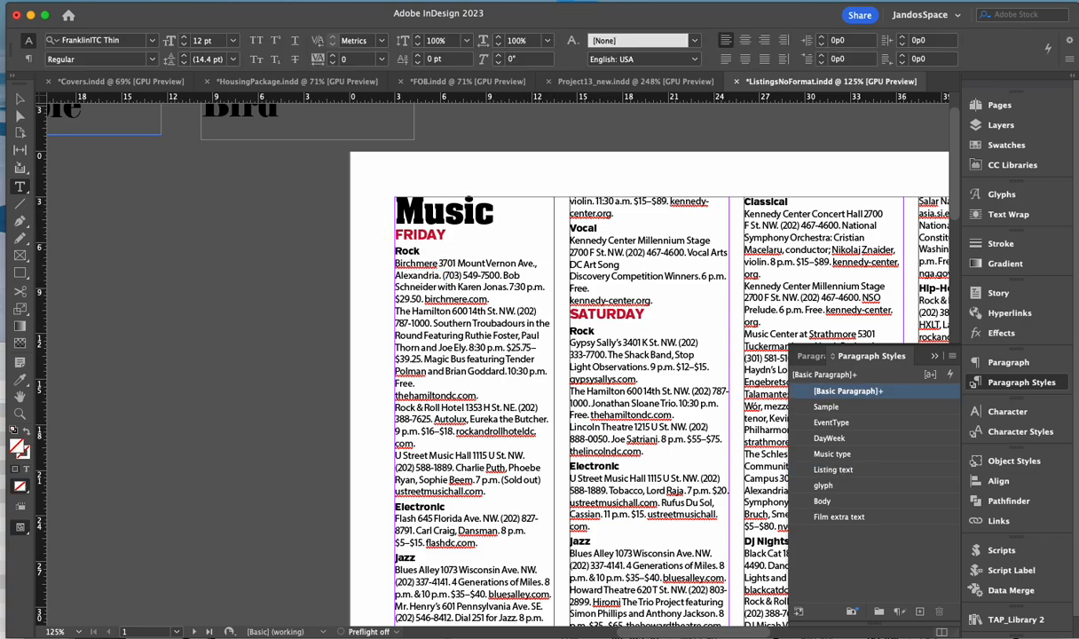
{"action": "left_click", "coordinate": [173, 1]}
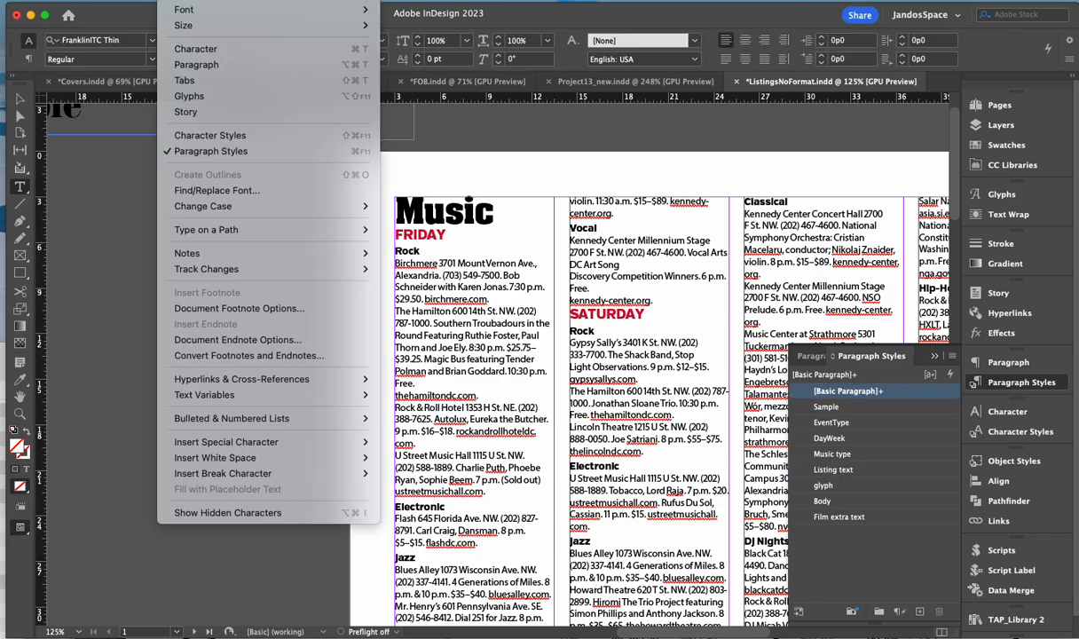
{"action": "left_click", "coordinate": [243, 512]}
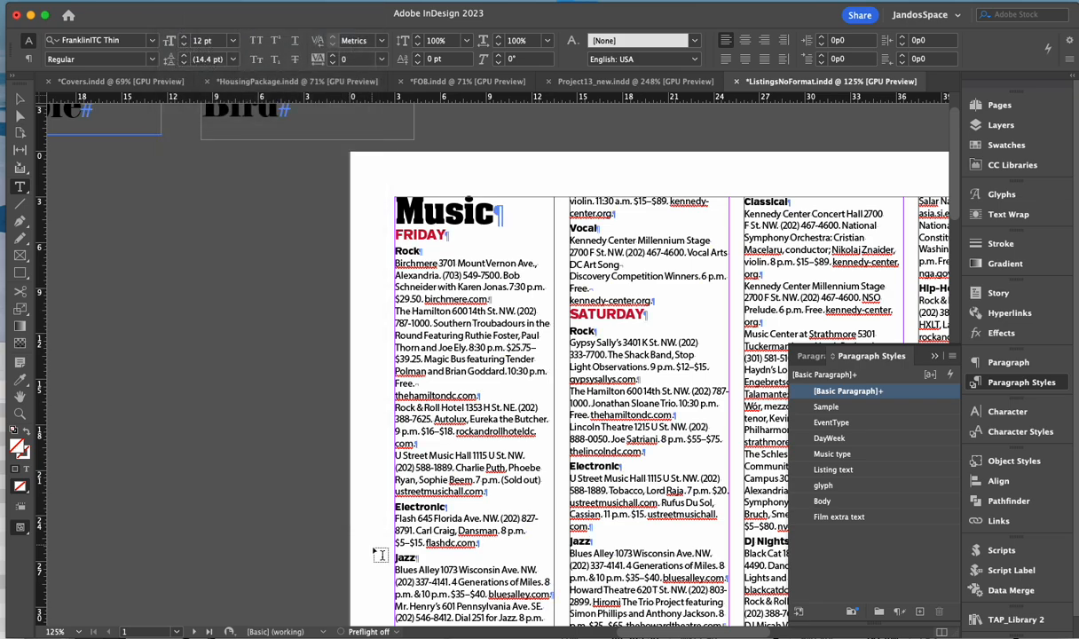
- Inspect the Music heading's paragraph mark and the Birchmere venue name's style
{"action": "left_click", "coordinate": [502, 220]}
{"action": "left_click_drag", "start_coordinate": [466, 215], "coordinate": [420, 214]}
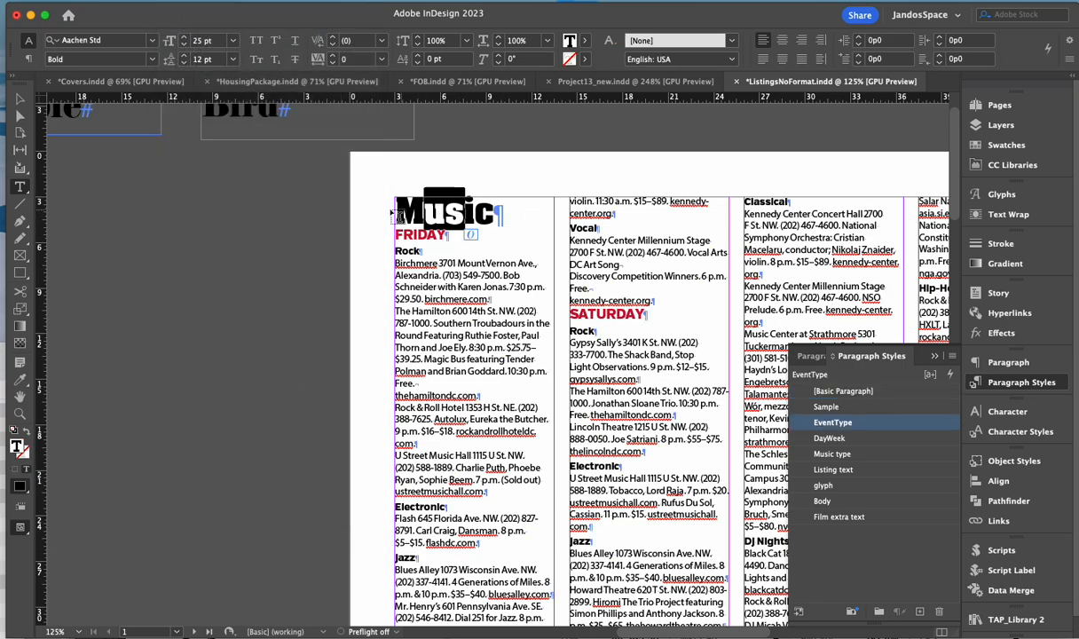
{"action": "left_click_drag", "start_coordinate": [496, 210], "coordinate": [505, 210]}
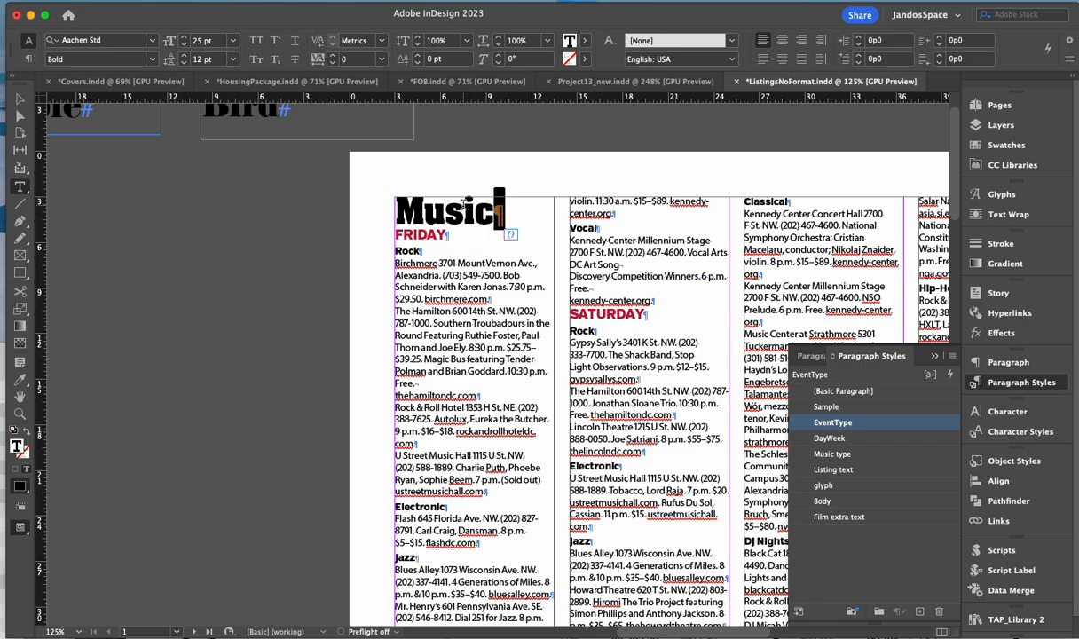
{"action": "left_click", "coordinate": [457, 206]}
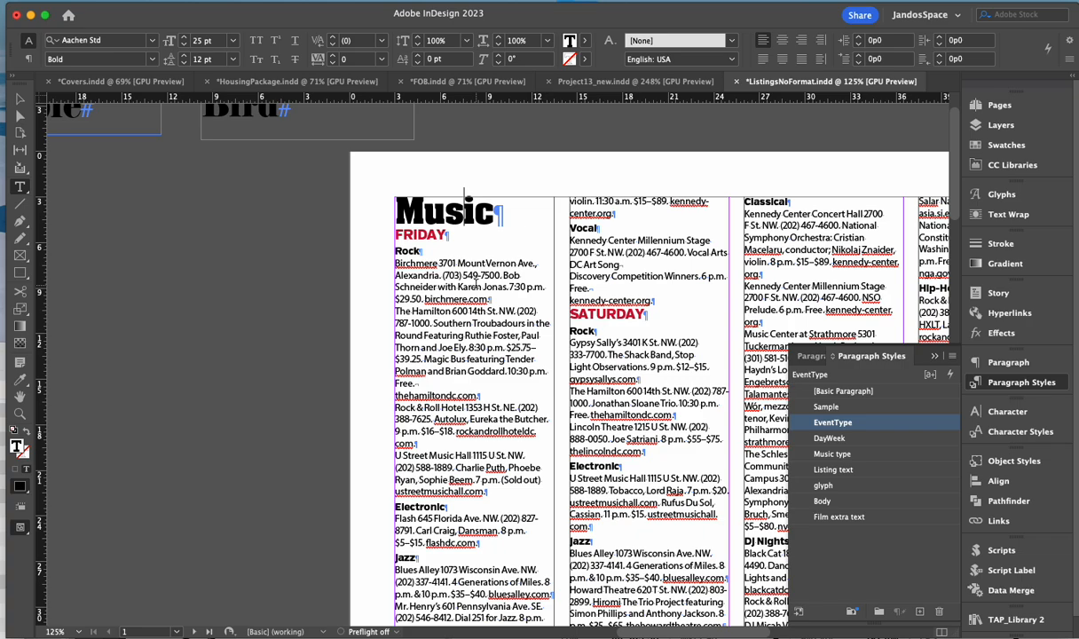
{"action": "left_click", "coordinate": [407, 264]}
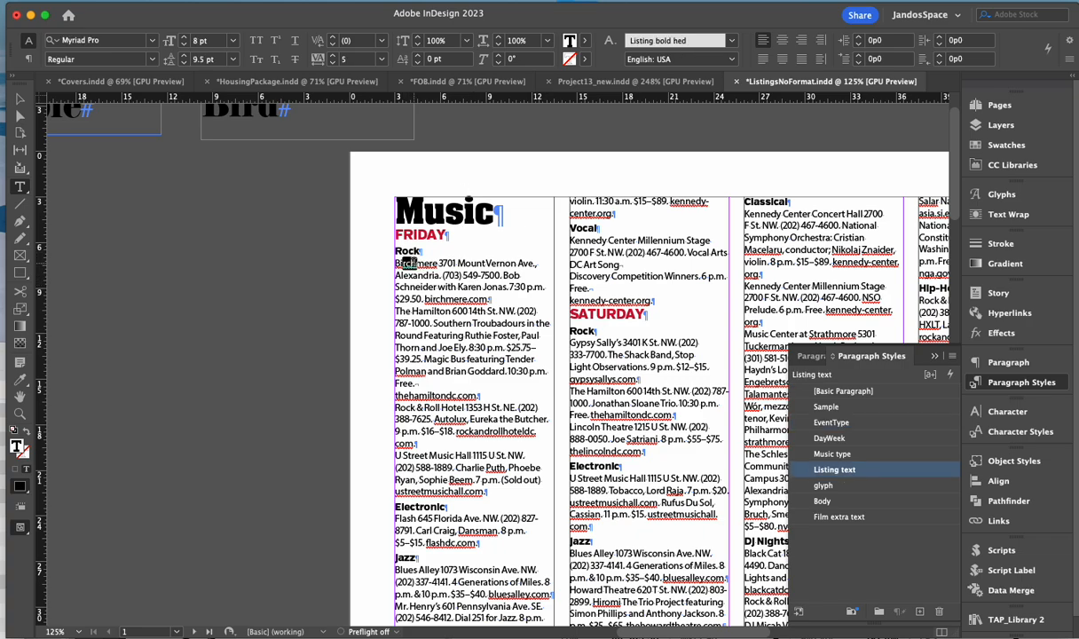
{"action": "left_click_drag", "start_coordinate": [403, 264], "coordinate": [418, 263]}
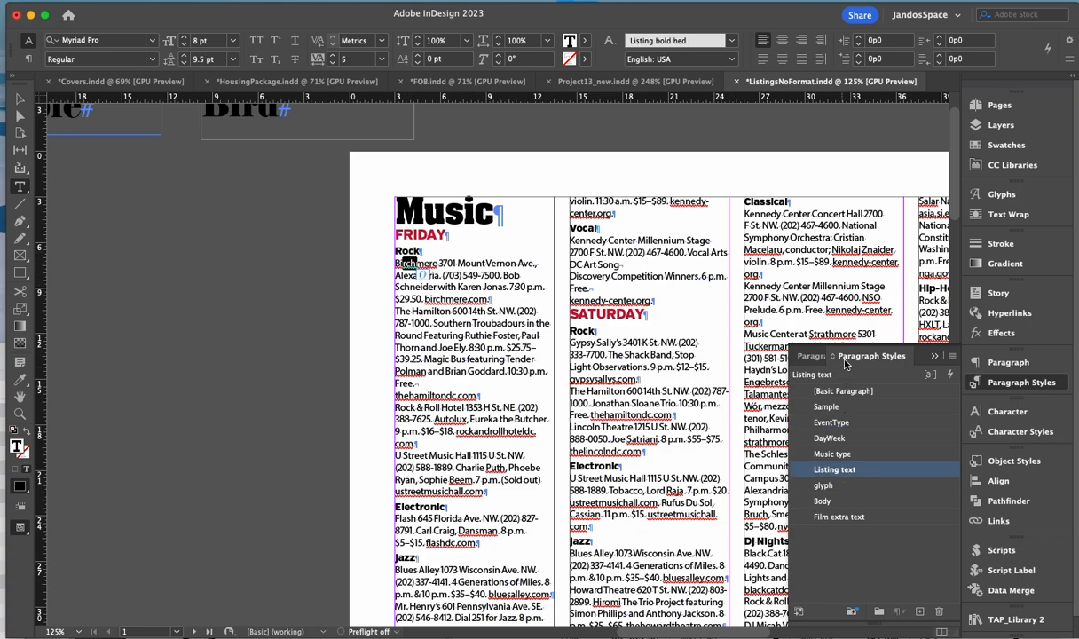
- Make the venue name Birchmere bold
{"action": "left_click", "coordinate": [1004, 433]}
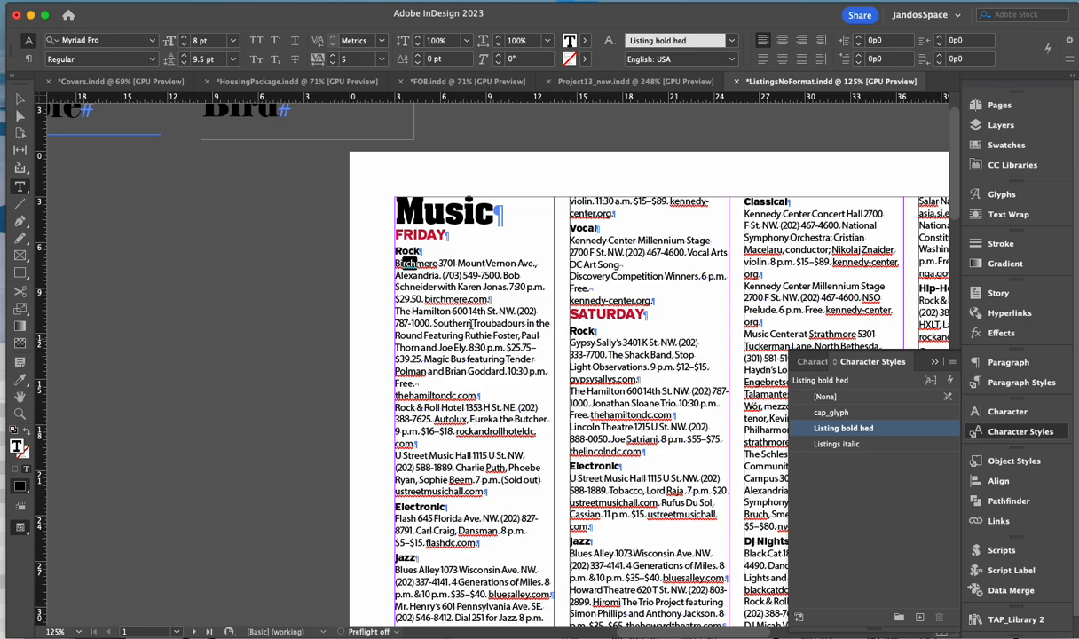
{"action": "left_click_drag", "start_coordinate": [471, 276], "coordinate": [502, 276]}
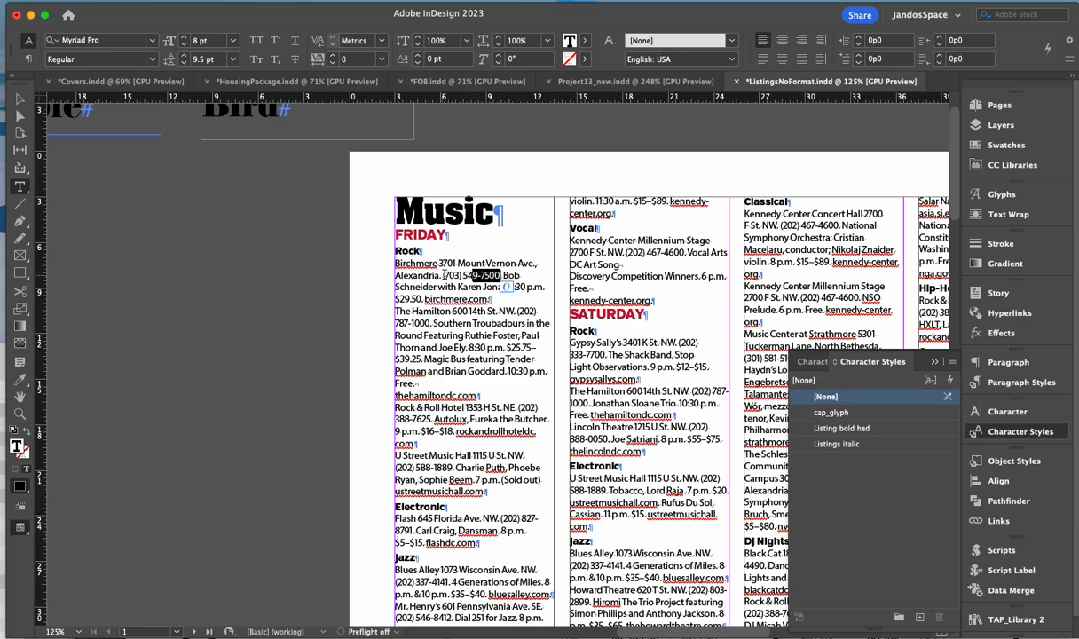
{"action": "double_click", "coordinate": [435, 261]}
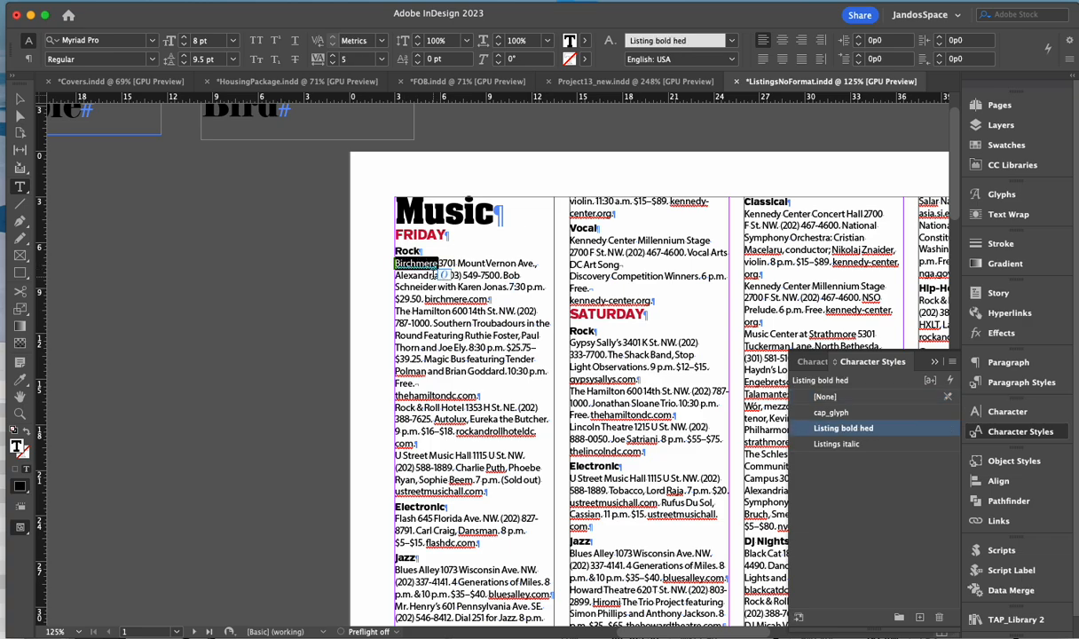
{"action": "left_click", "coordinate": [149, 66]}
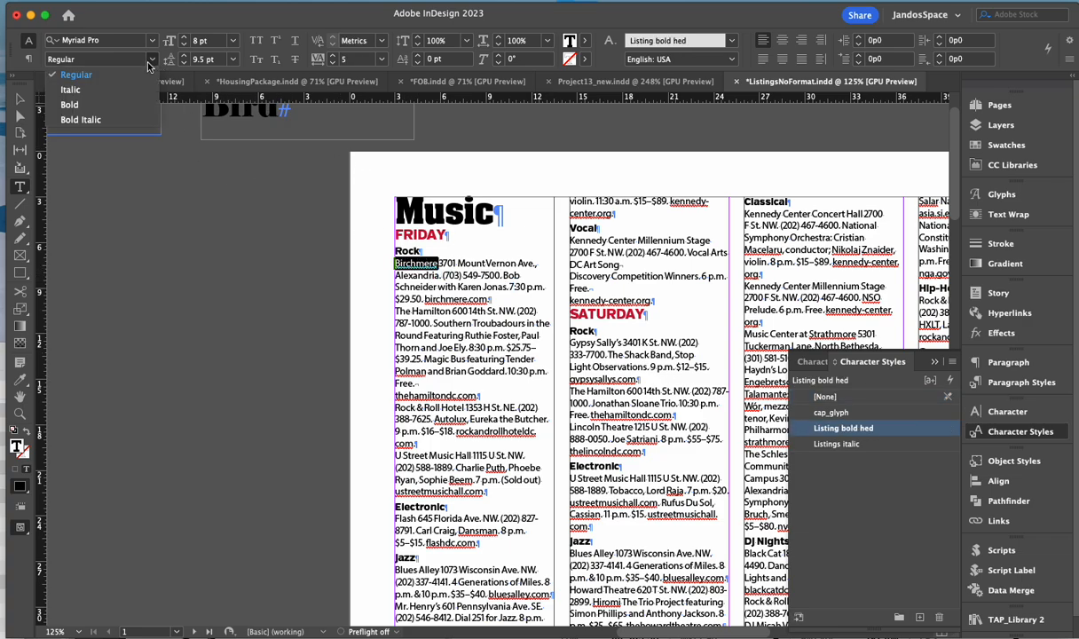
{"action": "left_click", "coordinate": [108, 97]}
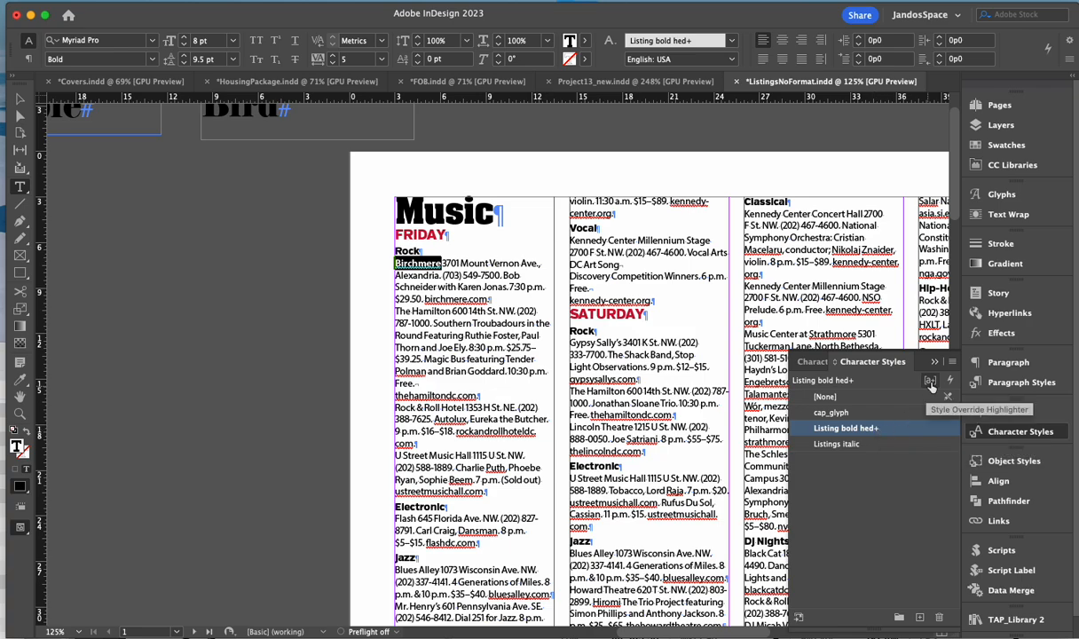
- Redefine the Listing bold hed character style from bold Birchmere so all venue names turn bold
{"action": "left_click", "coordinate": [953, 365]}
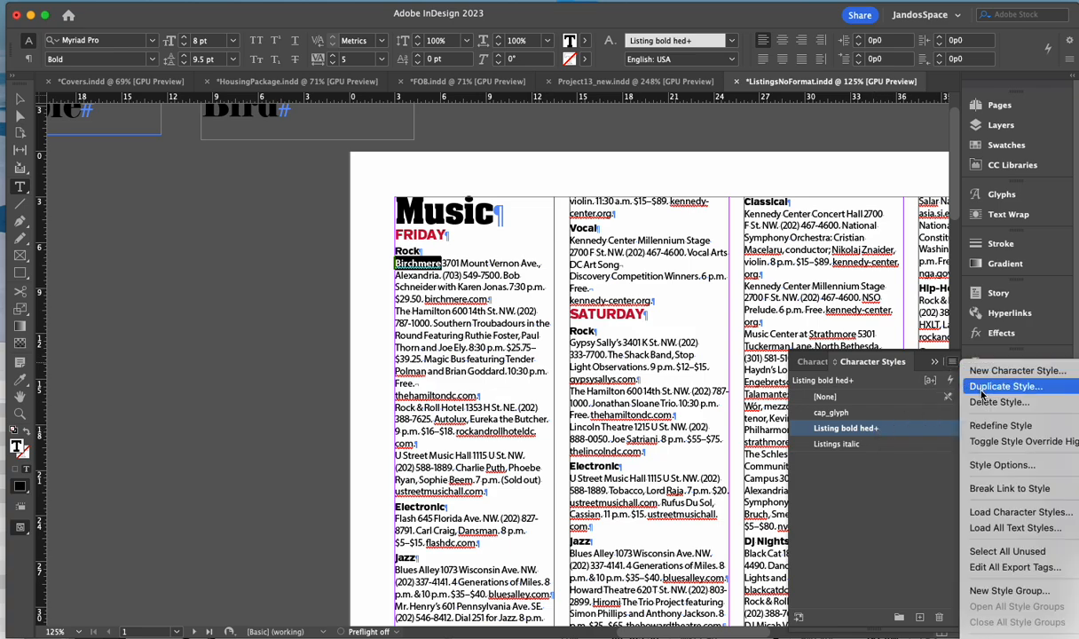
{"action": "left_click", "coordinate": [1000, 426]}
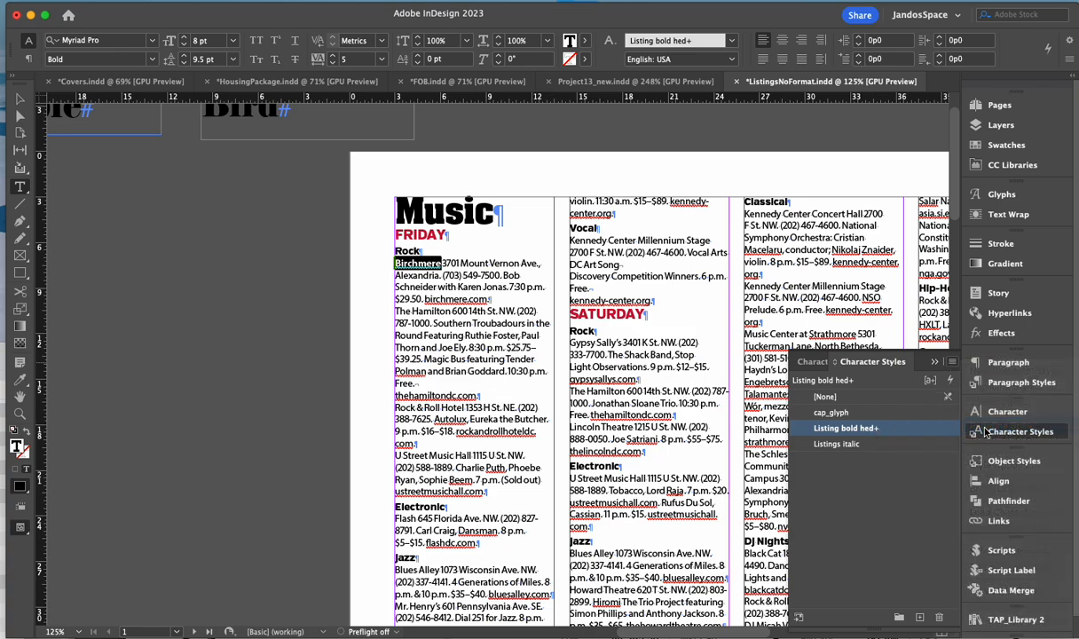
{"action": "scroll", "coordinate": [423, 404], "scroll_direction": "down", "scroll_amount": 3}
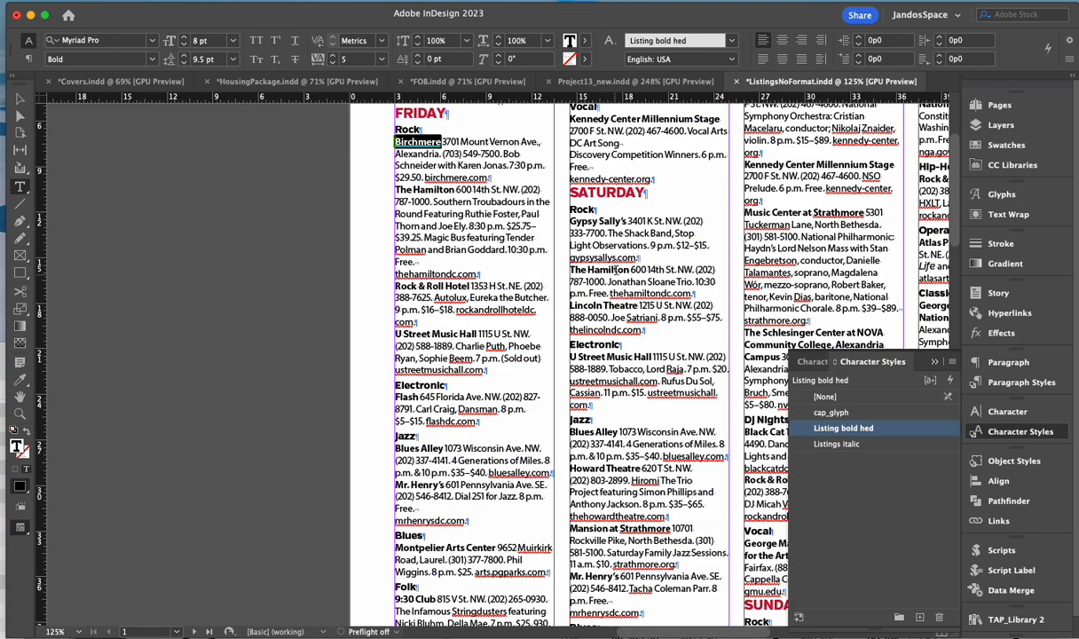
{"action": "scroll", "coordinate": [621, 328], "scroll_direction": "down", "scroll_amount": 1}
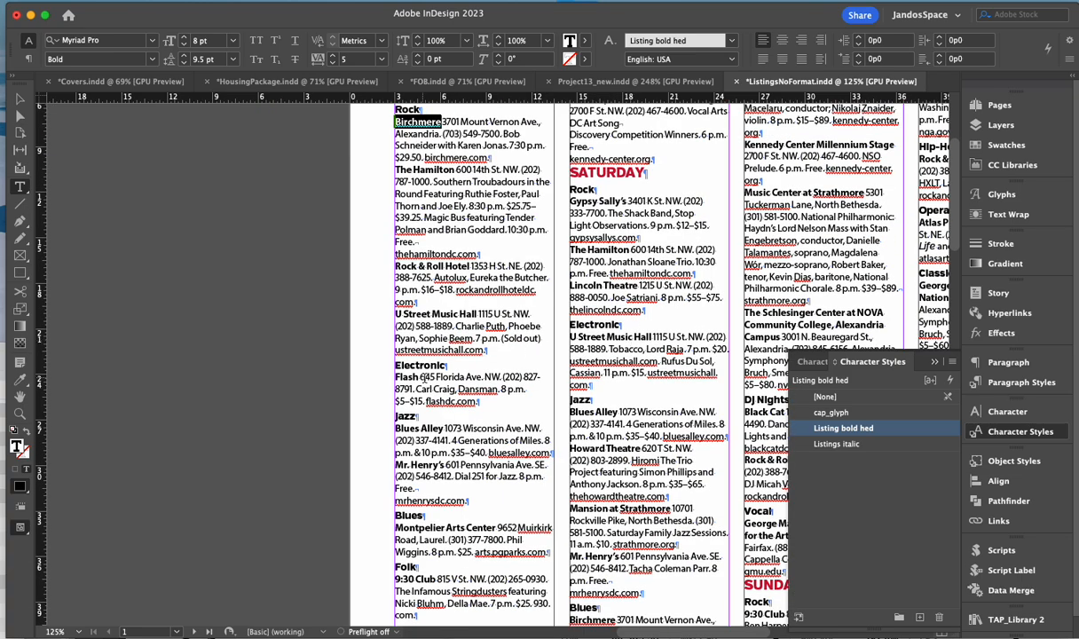
{"action": "scroll", "coordinate": [422, 376], "scroll_direction": "up", "scroll_amount": 3}
{"action": "scroll", "coordinate": [425, 359], "scroll_direction": "up", "scroll_amount": 2}
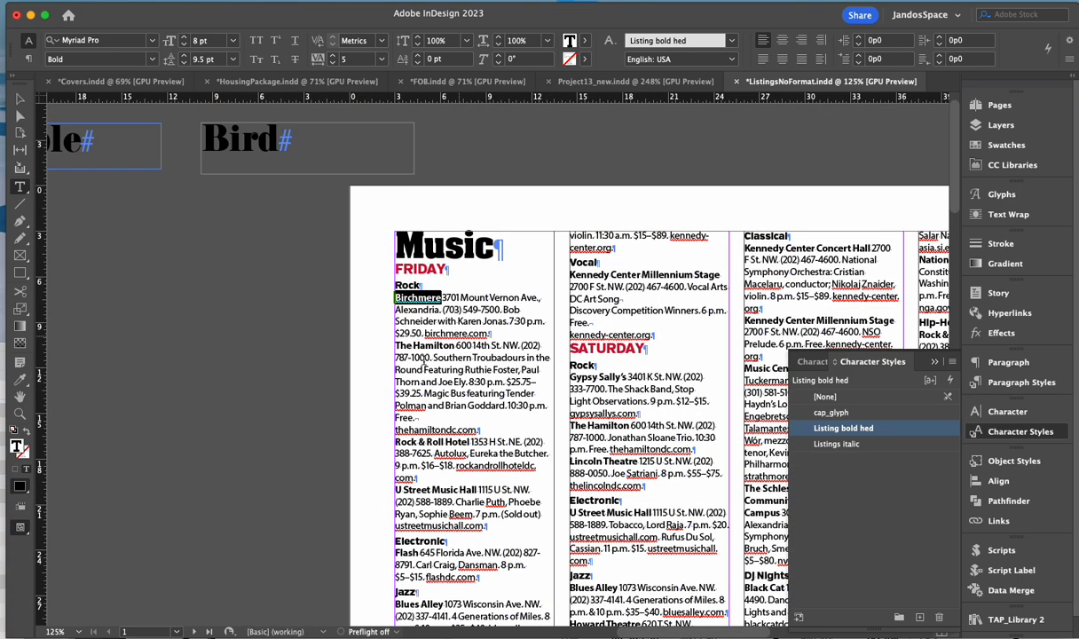
{"action": "left_click", "coordinate": [443, 299]}
- Set the word 'with' in the Birchmere listing to Verb Light
{"action": "left_click_drag", "start_coordinate": [443, 297], "coordinate": [491, 335]}
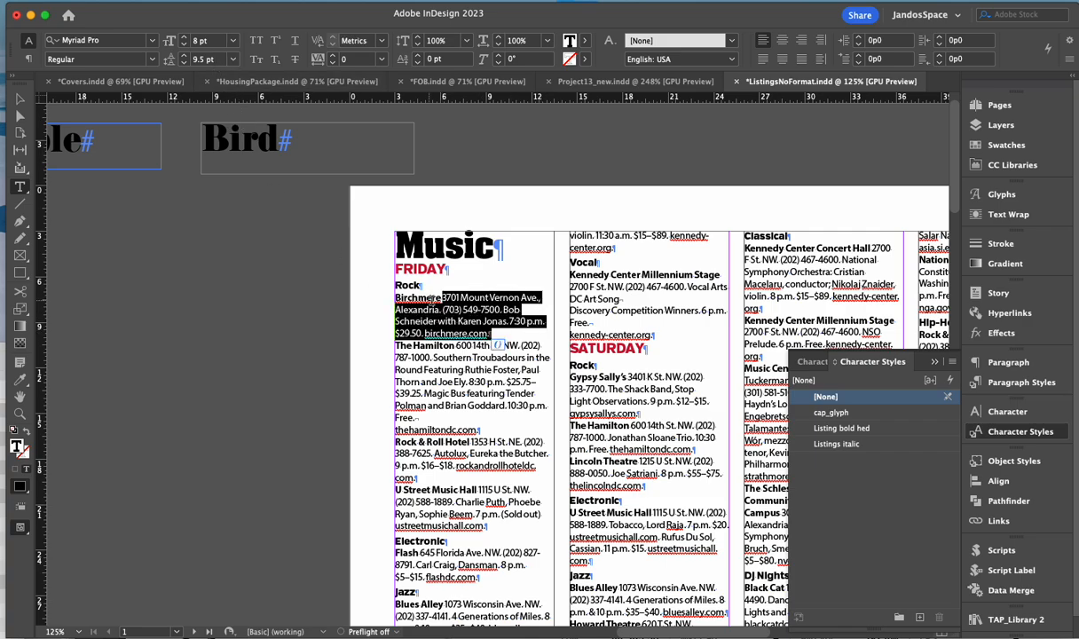
{"action": "double_click", "coordinate": [444, 321]}
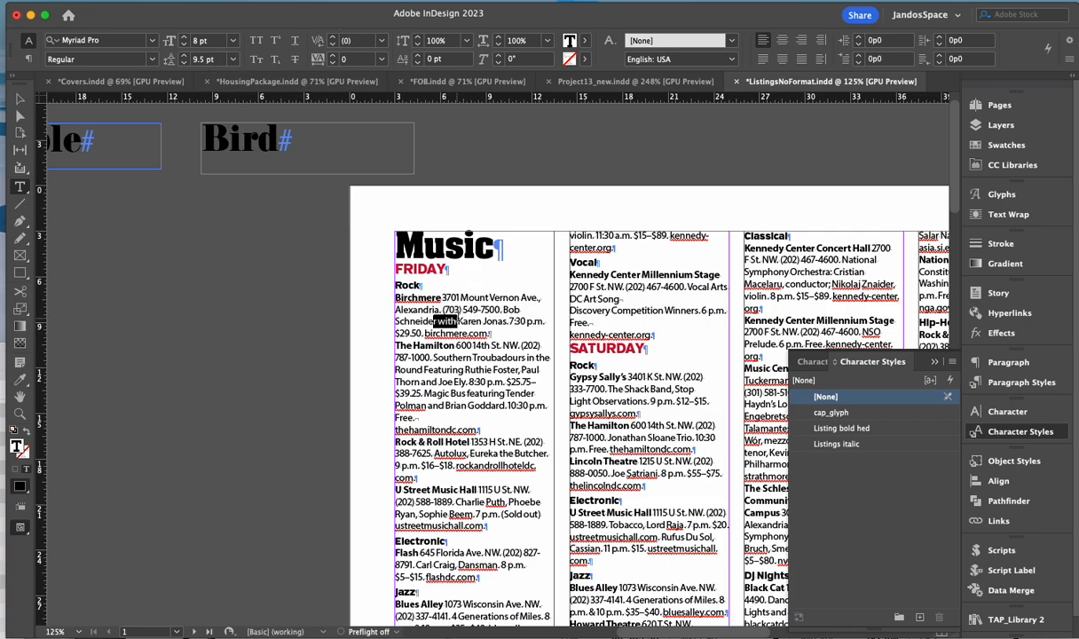
{"action": "left_click", "coordinate": [126, 39]}
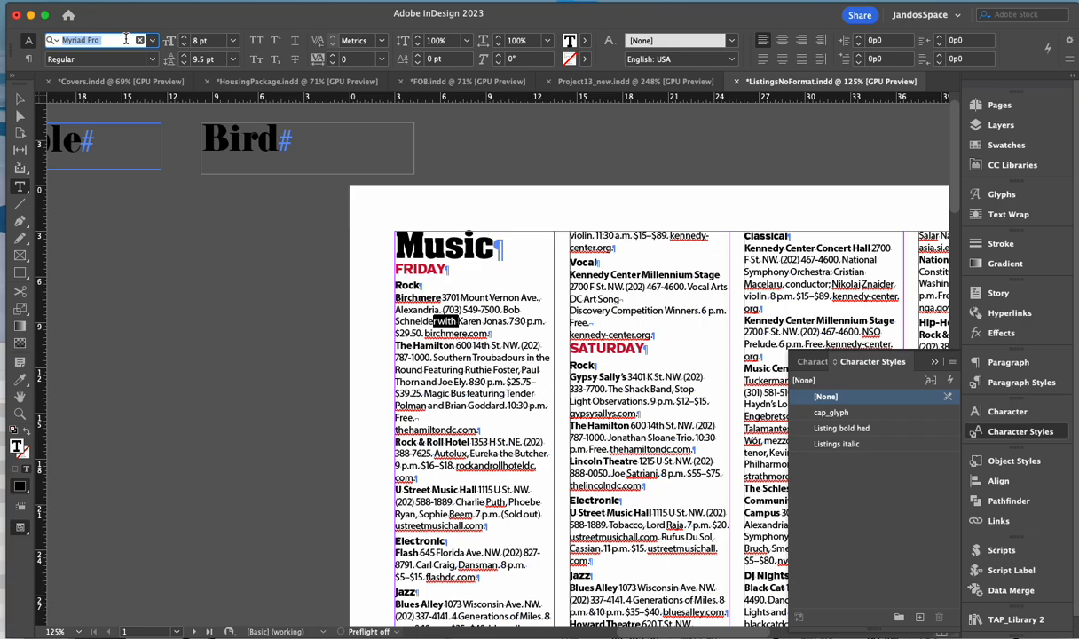
{"action": "type", "text": "verb"}
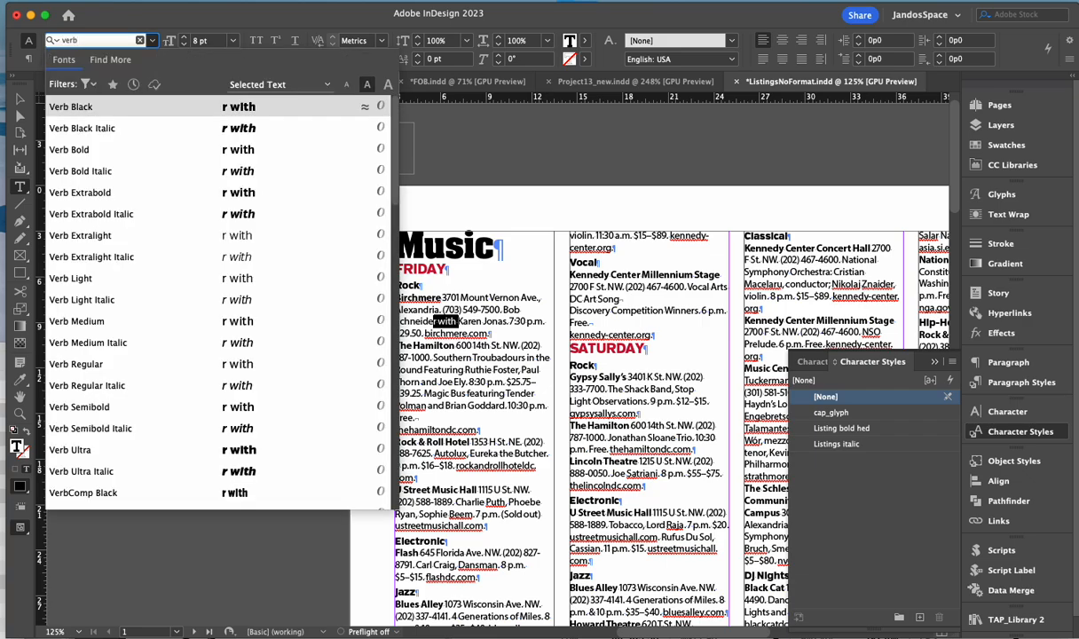
{"action": "left_click", "coordinate": [115, 277]}
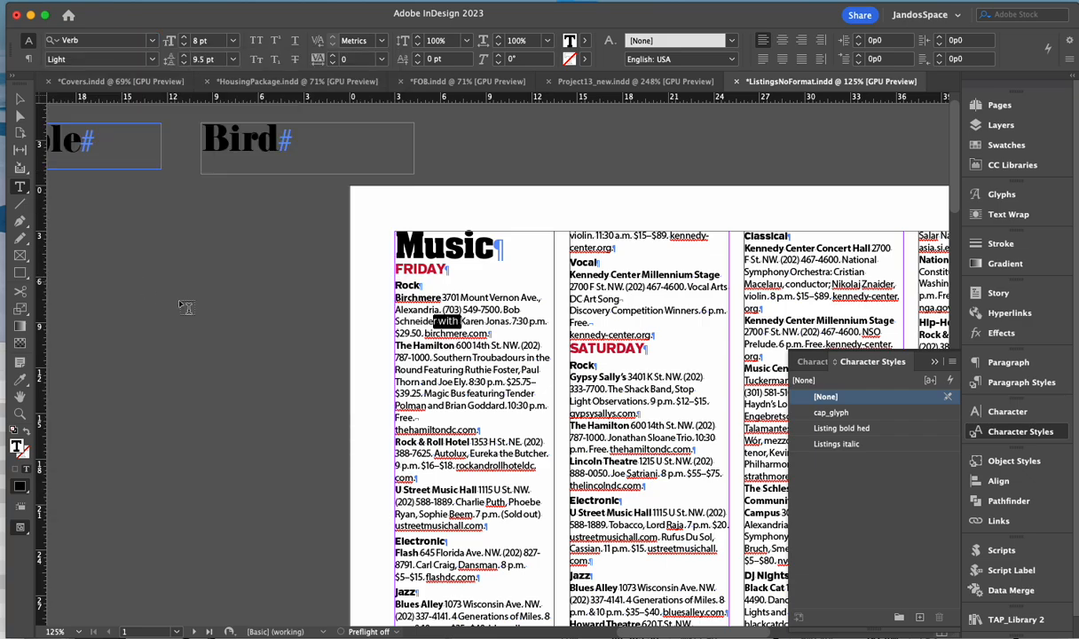
- Redefine the Listing text paragraph style to use Verb Light
{"action": "left_click", "coordinate": [952, 361]}
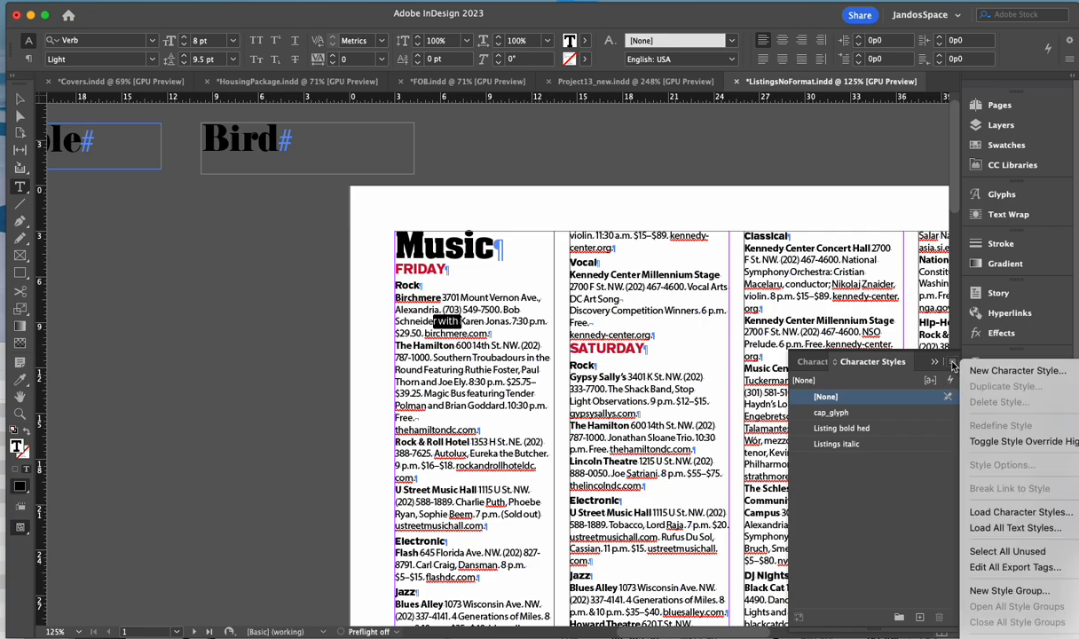
{"action": "left_click", "coordinate": [1001, 514]}
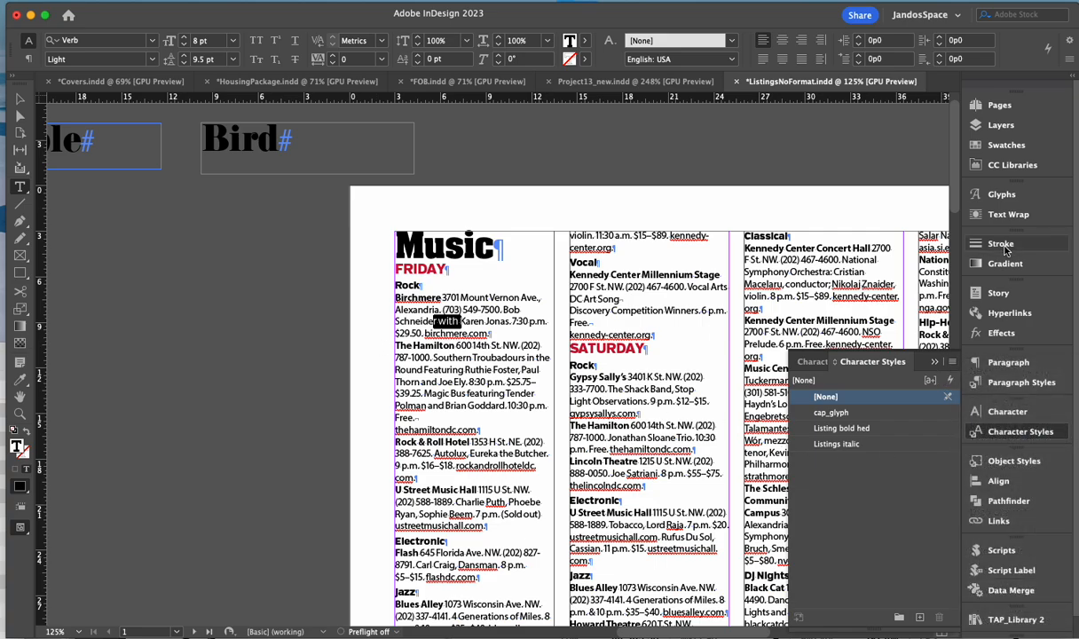
{"action": "left_click", "coordinate": [1021, 382]}
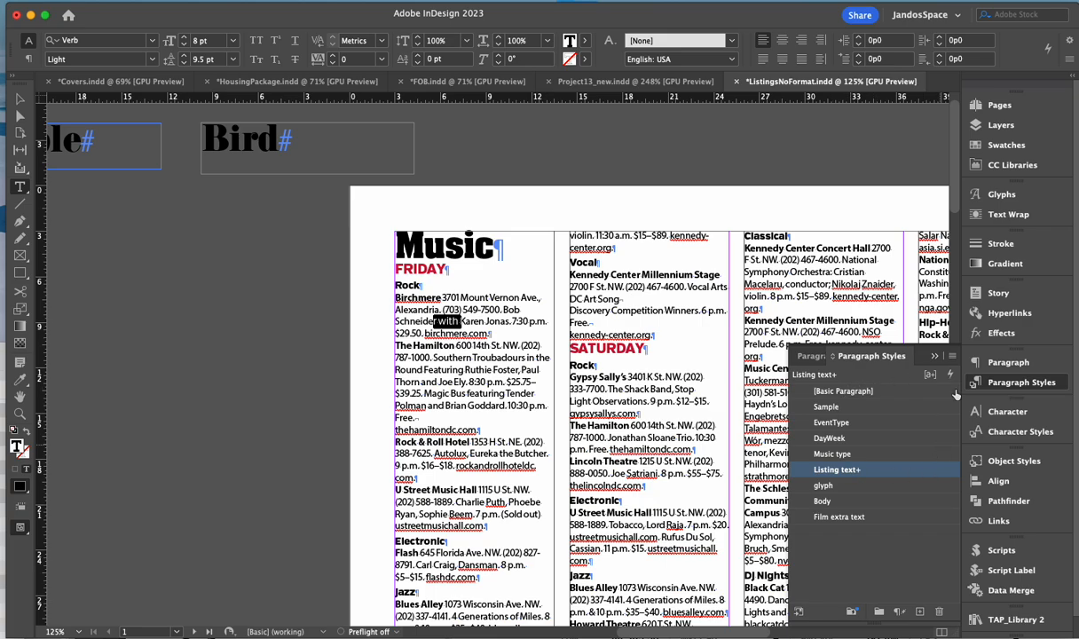
{"action": "left_click", "coordinate": [957, 355]}
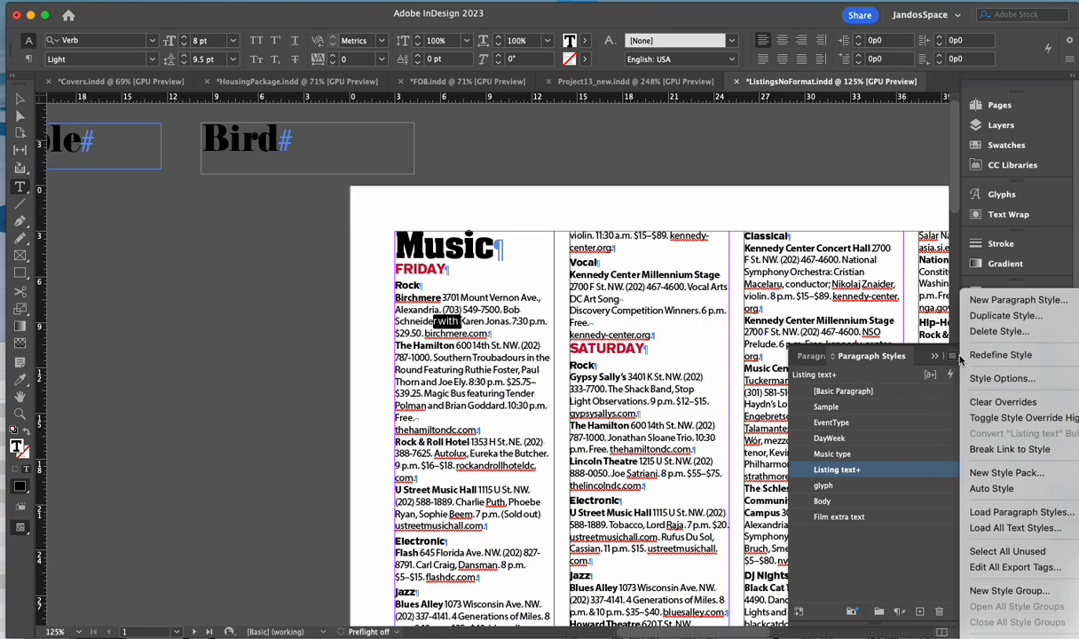
{"action": "left_click", "coordinate": [985, 359]}
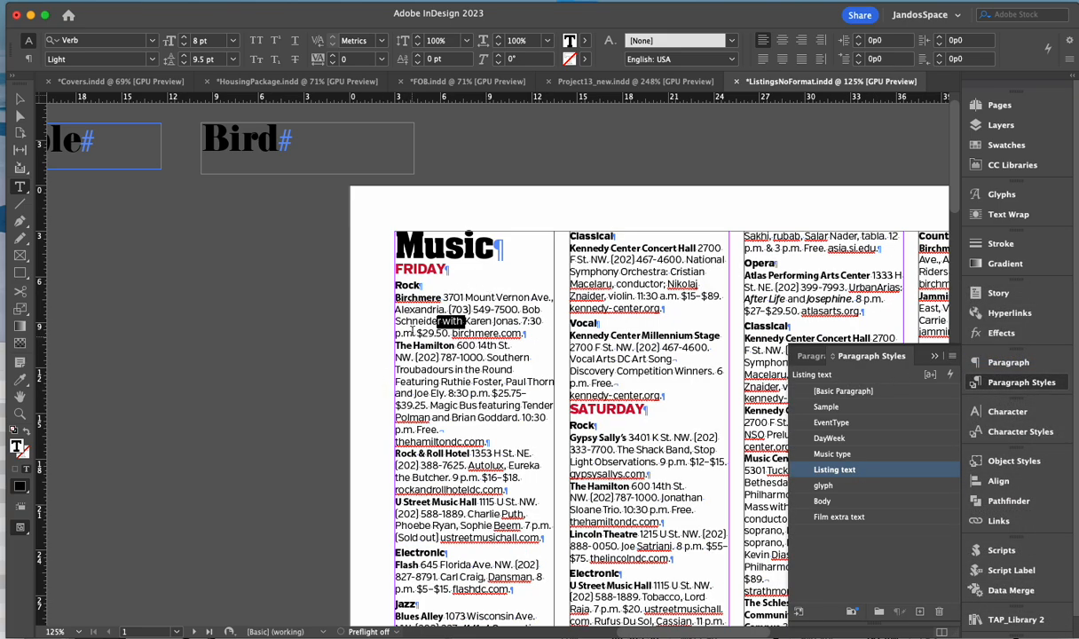
- Set Birchmere to Verb Bold and redefine the Listing bold hed character style from it
{"action": "left_click_drag", "start_coordinate": [395, 297], "coordinate": [441, 298]}
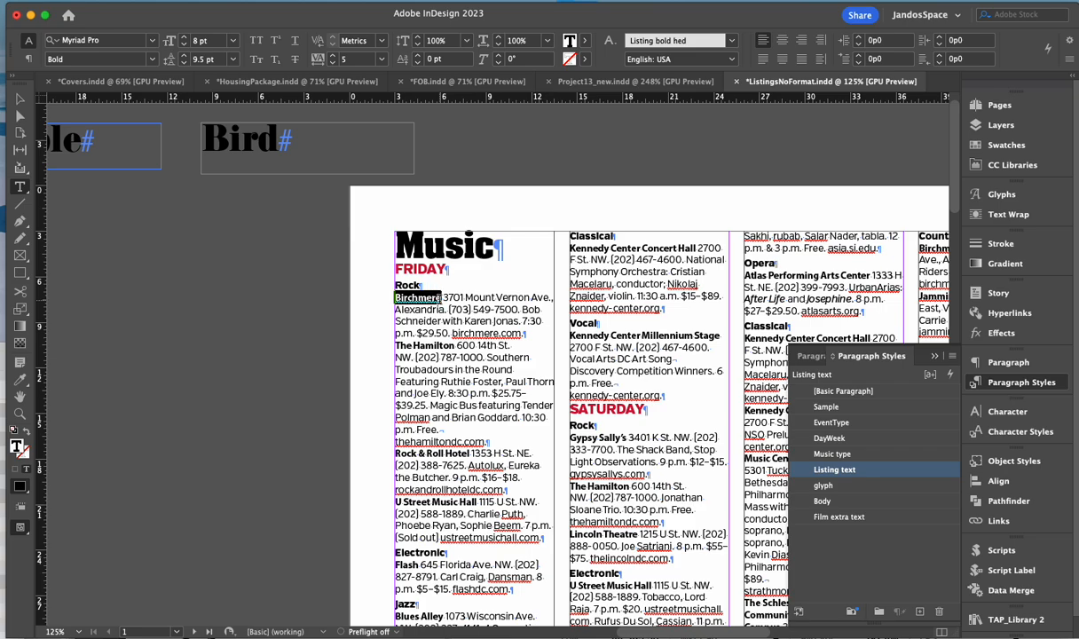
{"action": "left_click", "coordinate": [114, 40]}
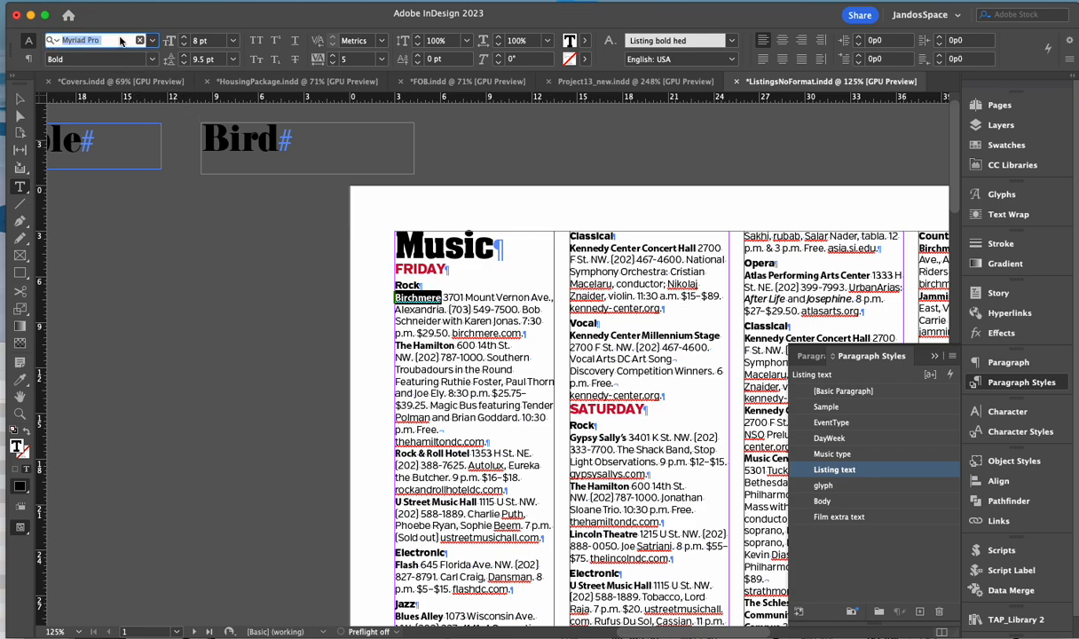
{"action": "type", "text": "verb"}
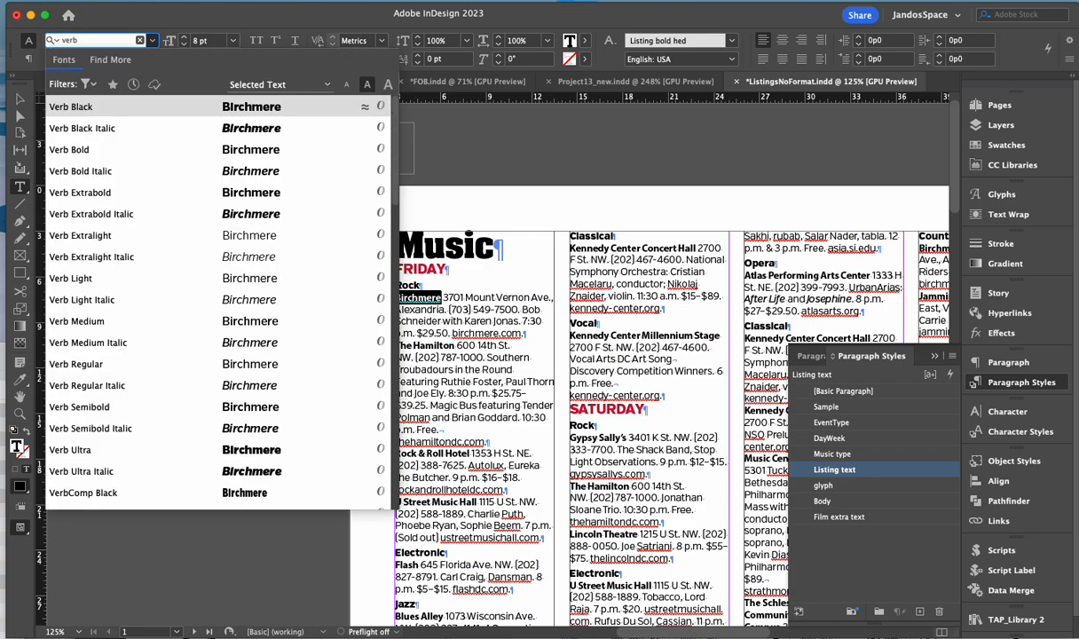
{"action": "key", "text": "Down"}
{"action": "key", "text": "Down"}
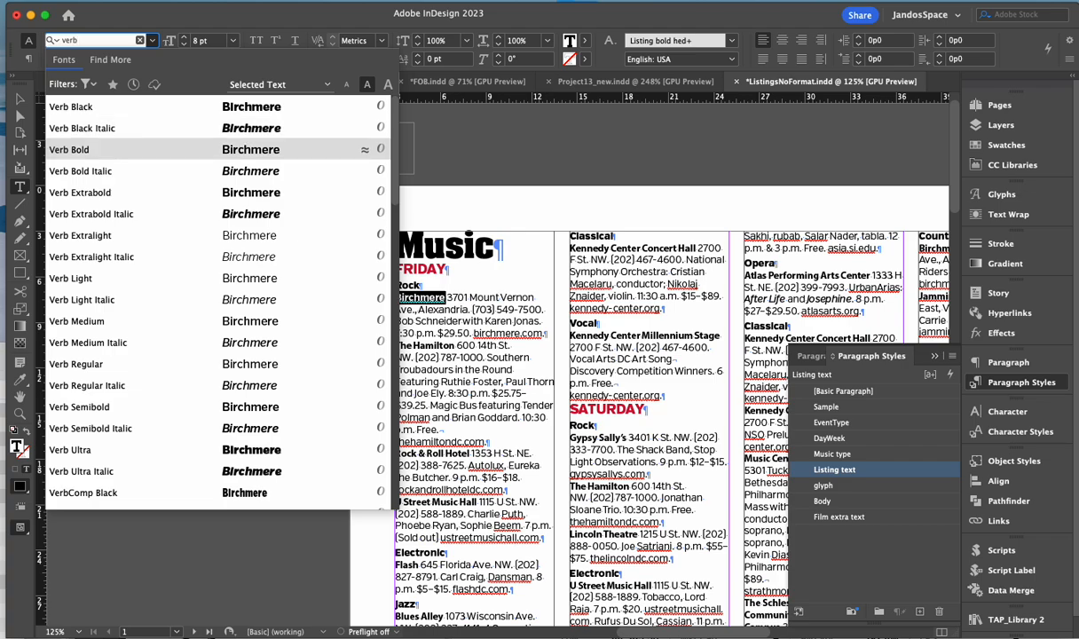
{"action": "key", "text": "Return"}
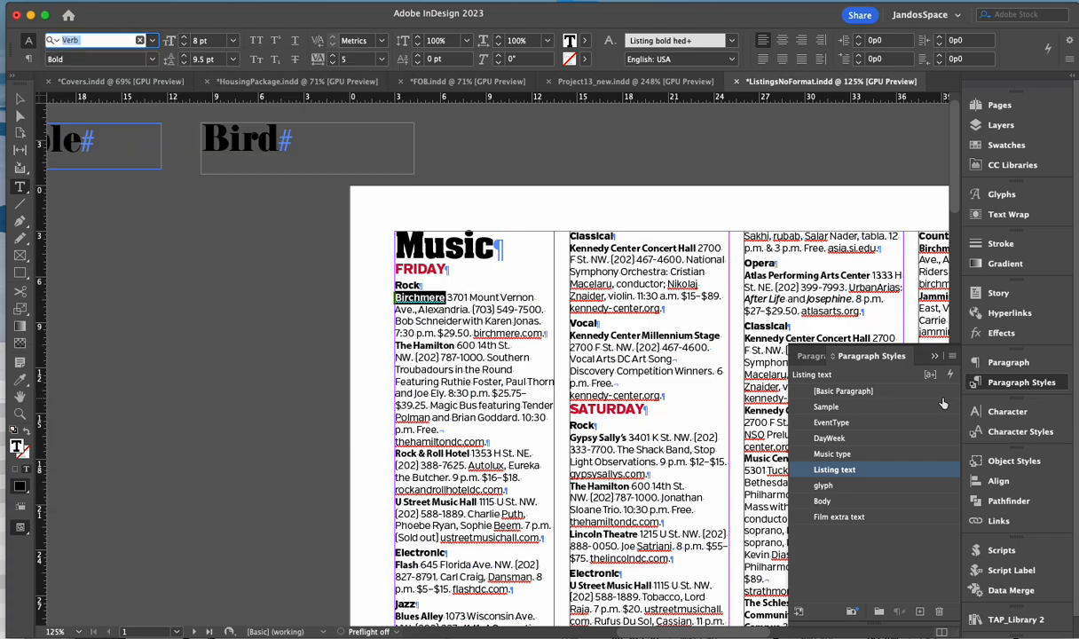
{"action": "left_click", "coordinate": [1012, 434]}
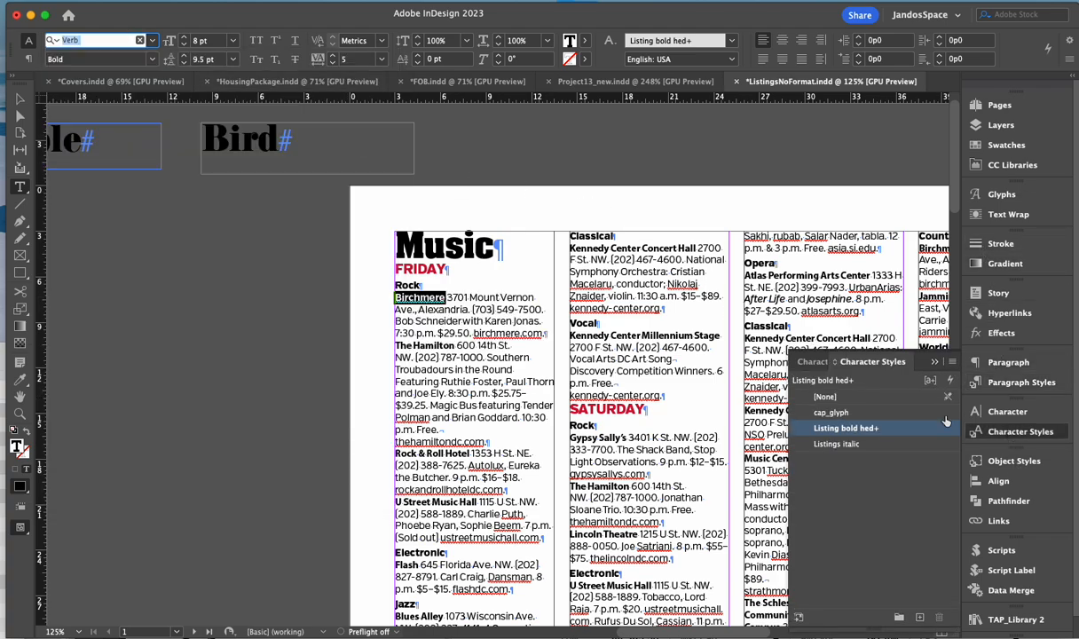
{"action": "left_click", "coordinate": [952, 363]}
{"action": "left_click", "coordinate": [1012, 416]}
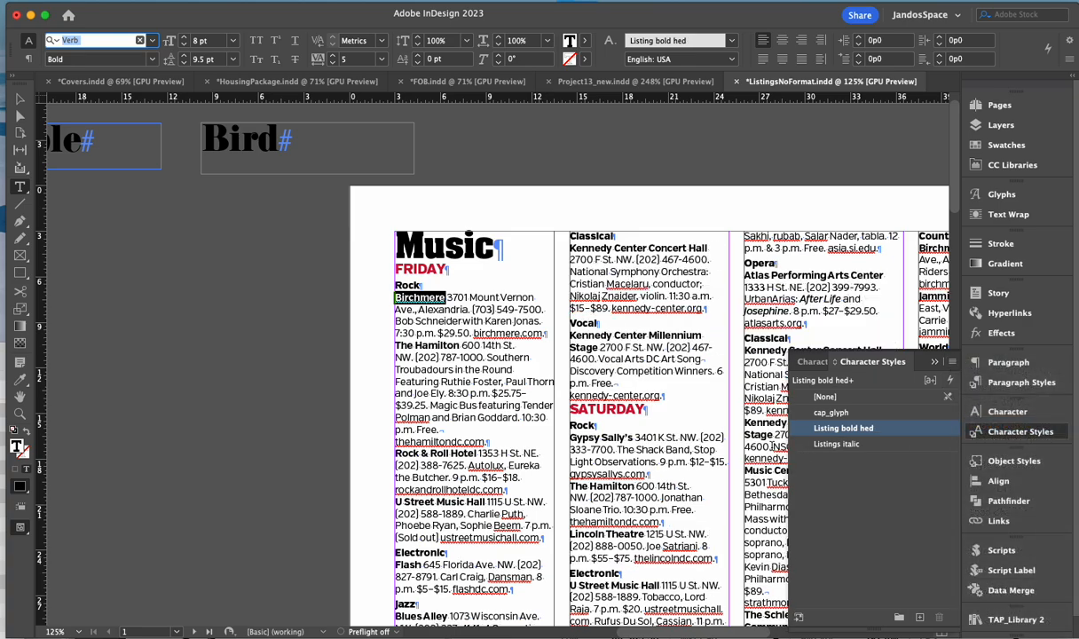
- Check the Rock & Roll Hotel name, then place the cursor after 'p.m. Free.'
{"action": "left_click_drag", "start_coordinate": [407, 453], "coordinate": [431, 454]}
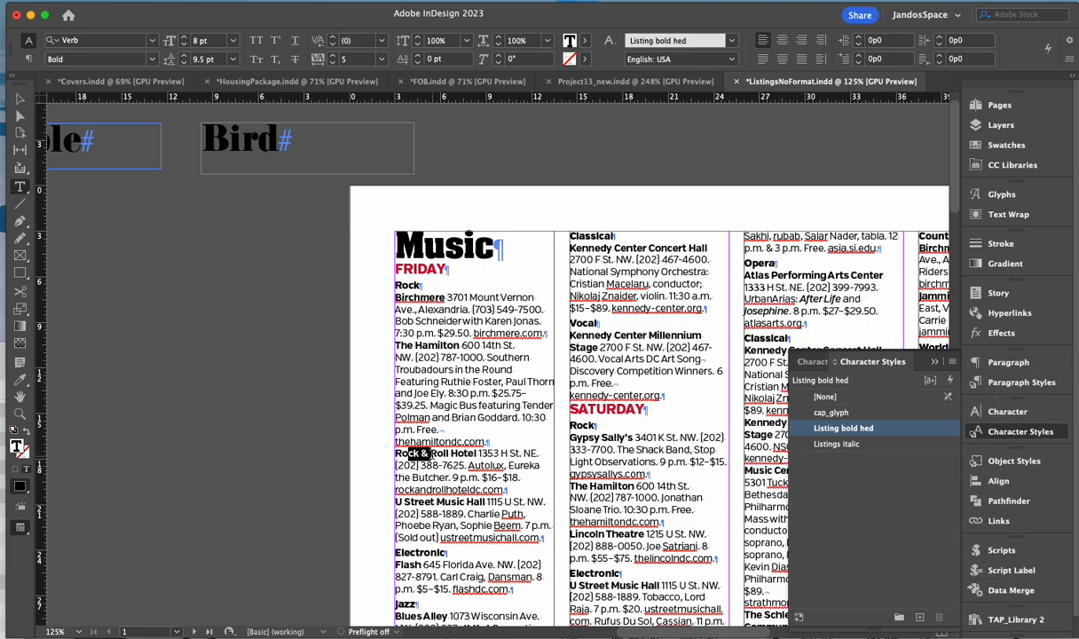
{"action": "left_click", "coordinate": [422, 431]}
{"action": "left_click_drag", "start_coordinate": [404, 453], "coordinate": [422, 453]}
{"action": "left_click", "coordinate": [477, 463]}
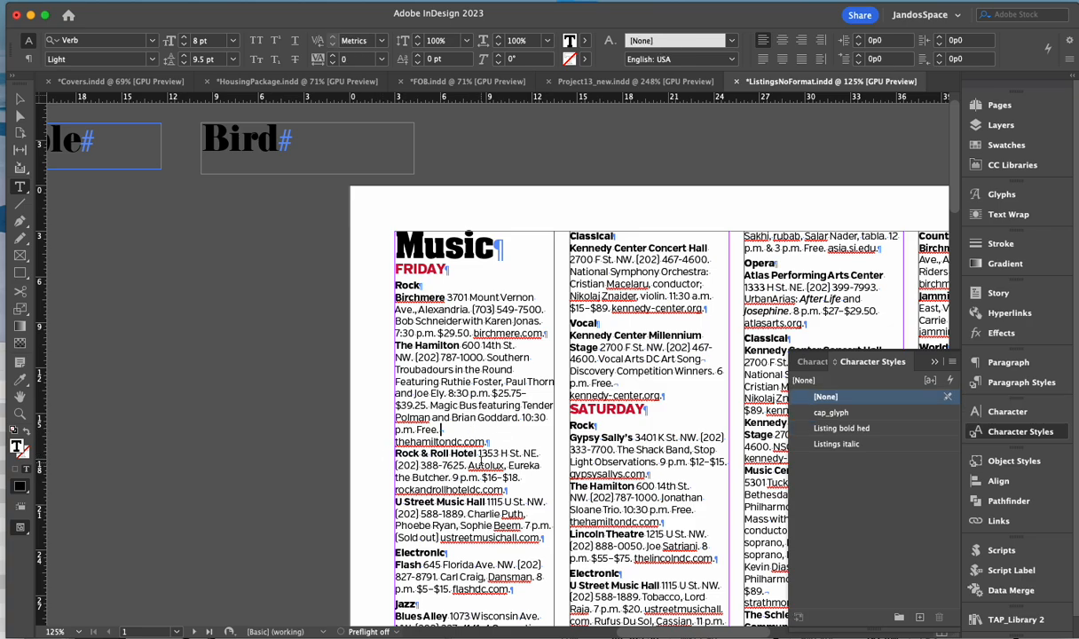
- Remove the forced line break after 'p.m. Free.' in The Hamilton listing and review the column
{"action": "key", "text": "super+z"}
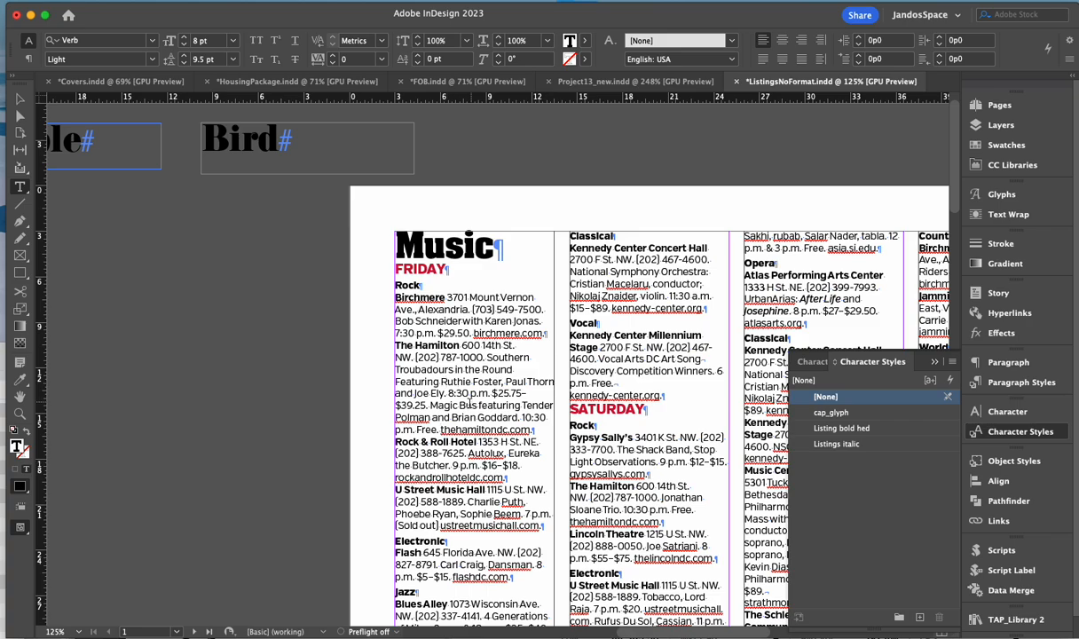
{"action": "scroll", "coordinate": [471, 404], "scroll_direction": "down", "scroll_amount": 5}
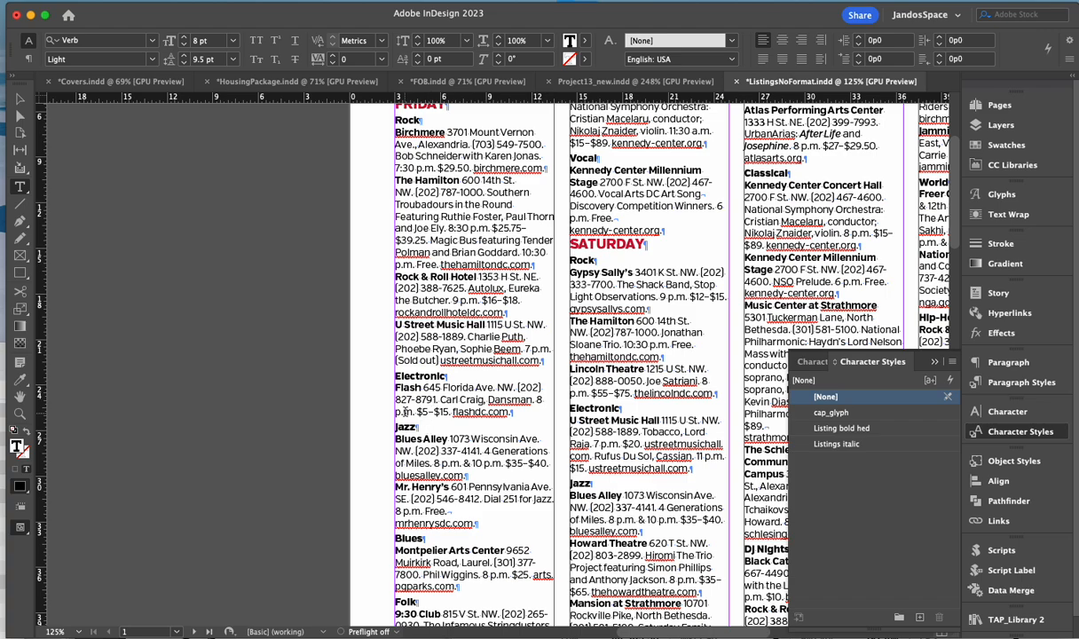
{"action": "scroll", "coordinate": [448, 348], "scroll_direction": "up", "scroll_amount": 1}
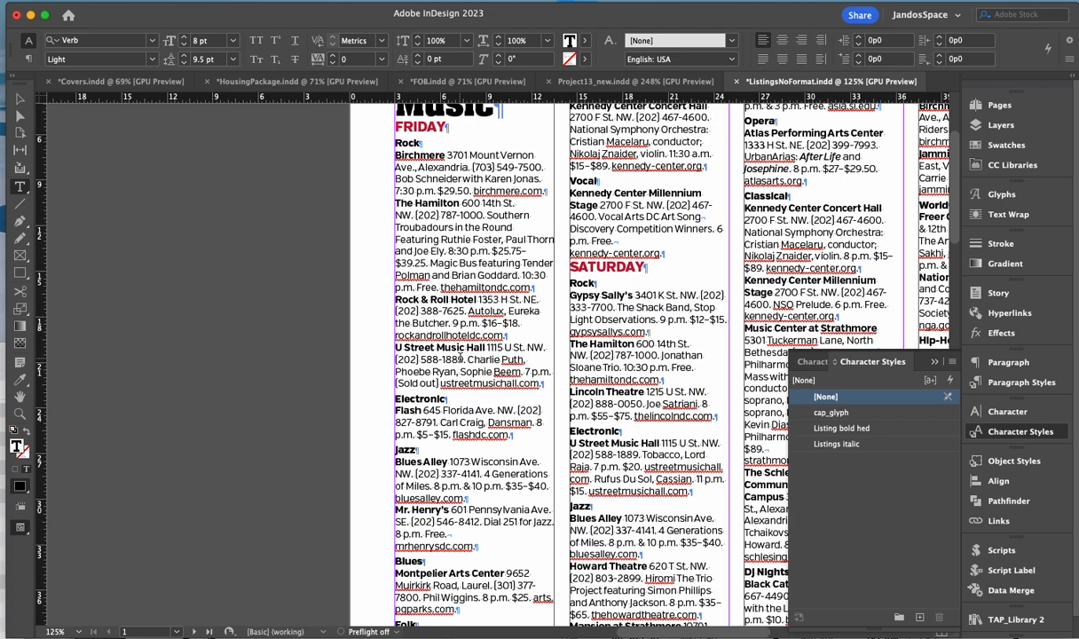
{"action": "scroll", "coordinate": [434, 402], "scroll_direction": "up", "scroll_amount": 3}
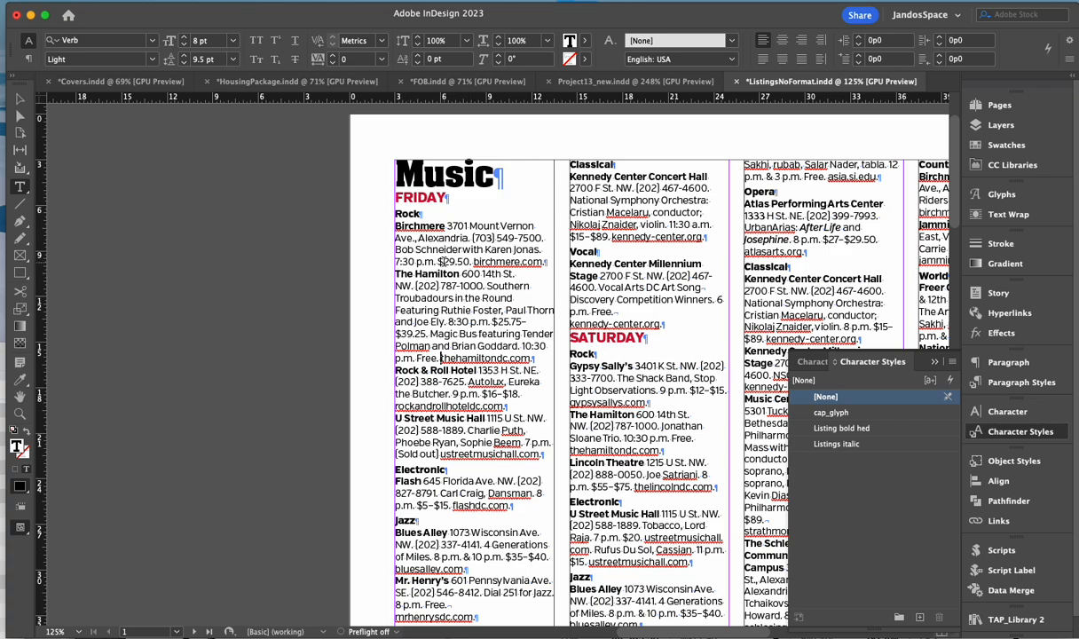
- Give the Birchmere listing paragraph 0p2 space after
{"action": "left_click_drag", "start_coordinate": [441, 261], "coordinate": [497, 262]}
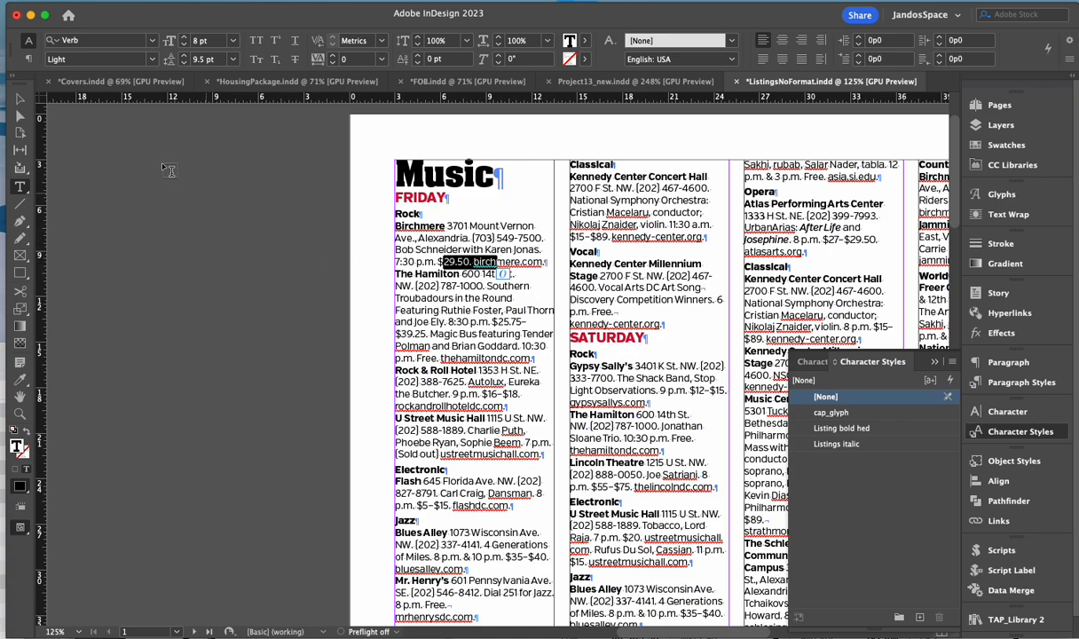
{"action": "left_click", "coordinate": [29, 59]}
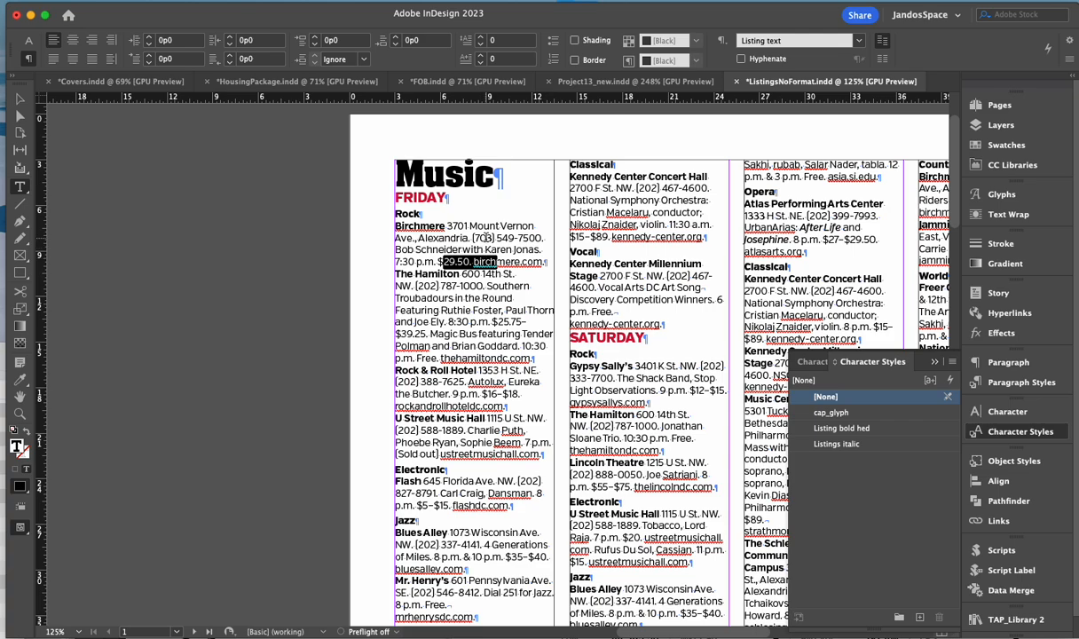
{"action": "left_click_drag", "start_coordinate": [485, 226], "coordinate": [473, 262]}
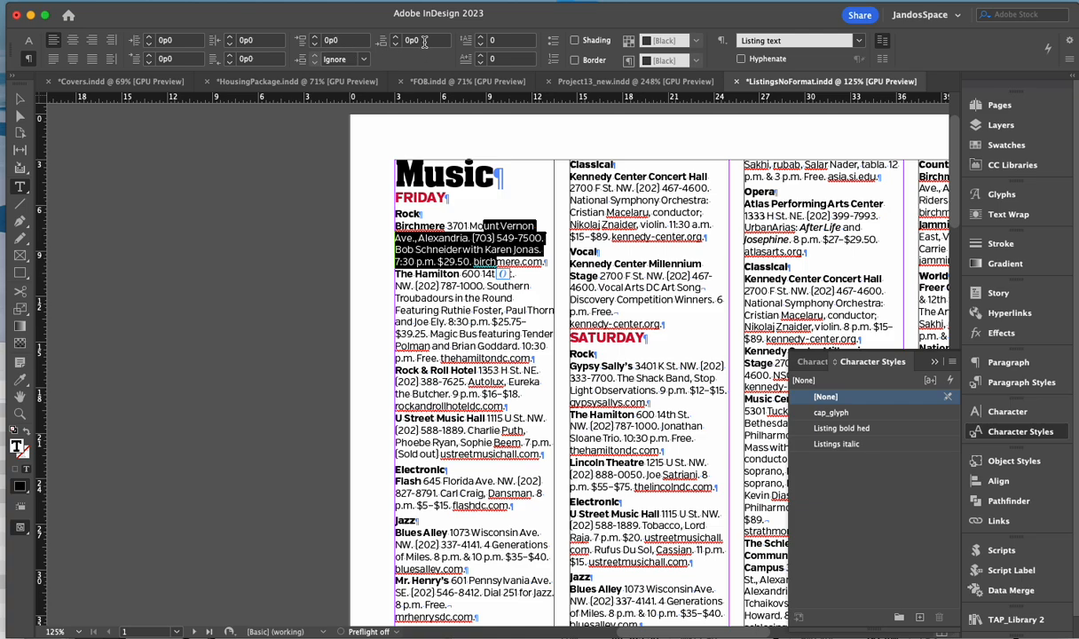
{"action": "left_click", "coordinate": [424, 40]}
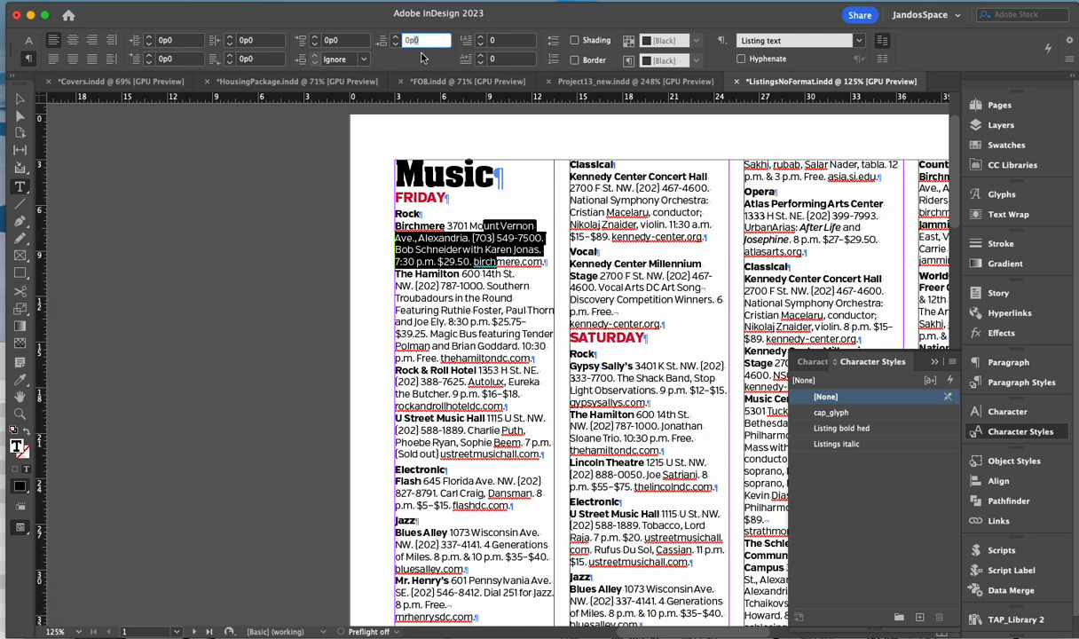
{"action": "type", "text": "0p2"}
{"action": "key", "text": "Return"}
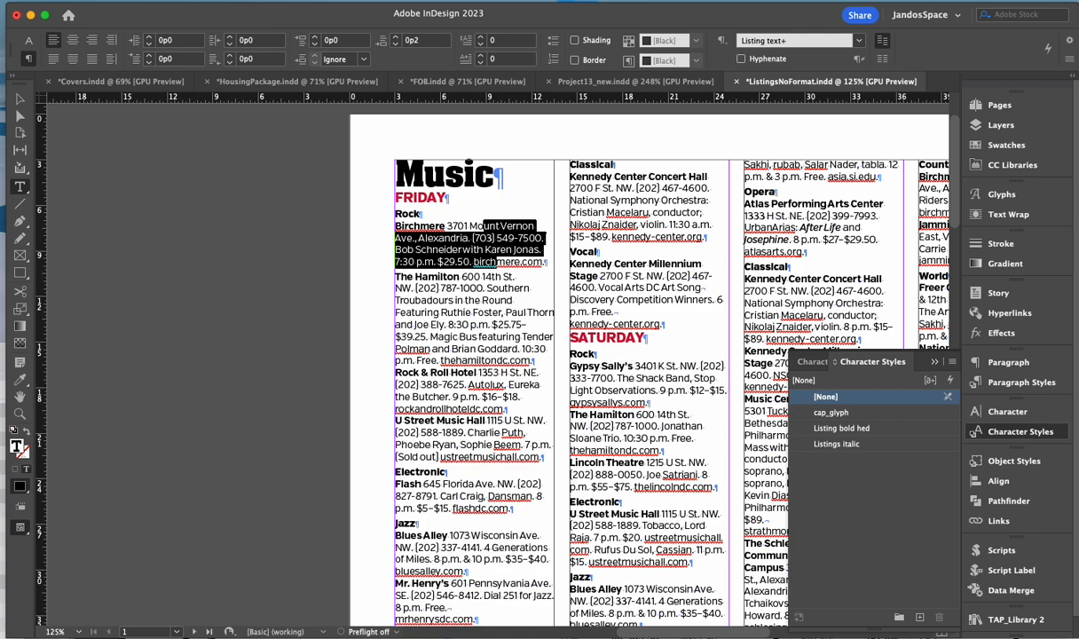
{"action": "left_click", "coordinate": [460, 261]}
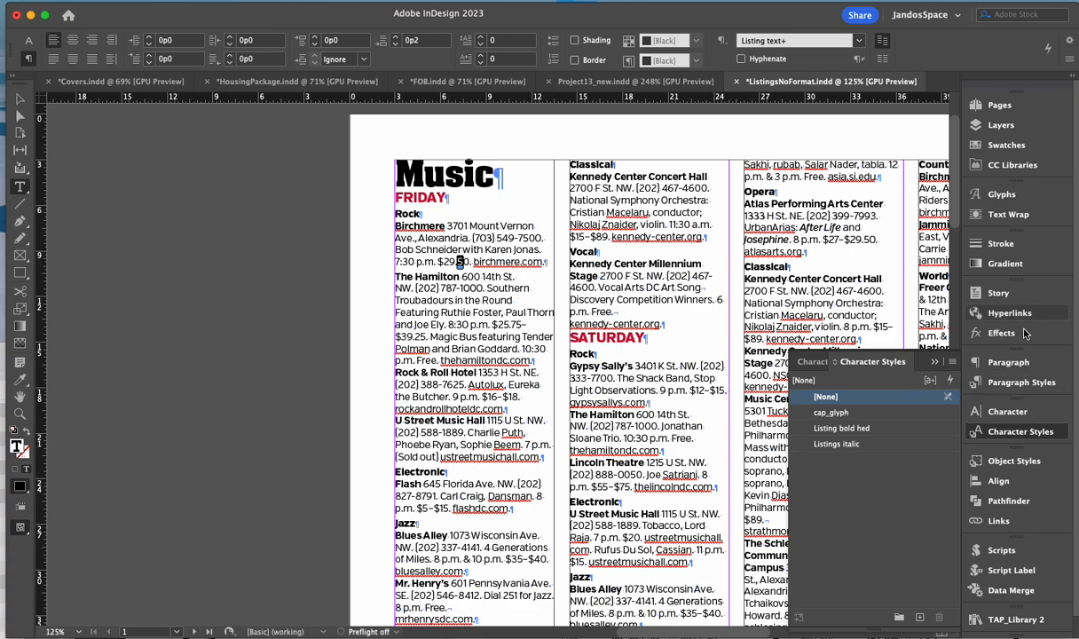
- Redefine the Listing text paragraph style to include the 0p2 space after
{"action": "left_click", "coordinate": [1009, 383]}
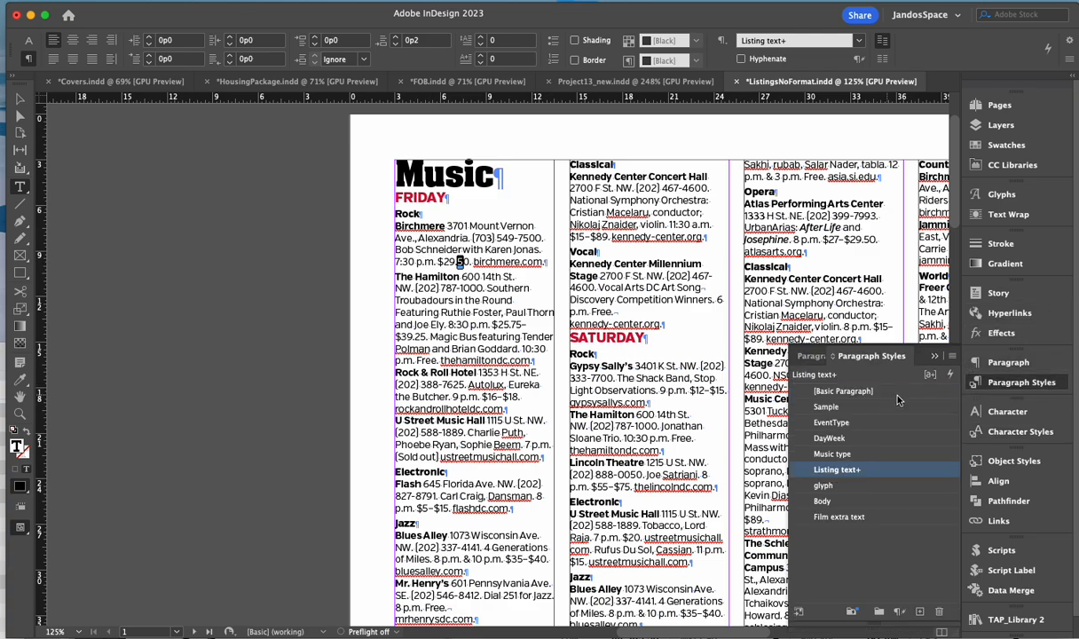
{"action": "left_click", "coordinate": [953, 358]}
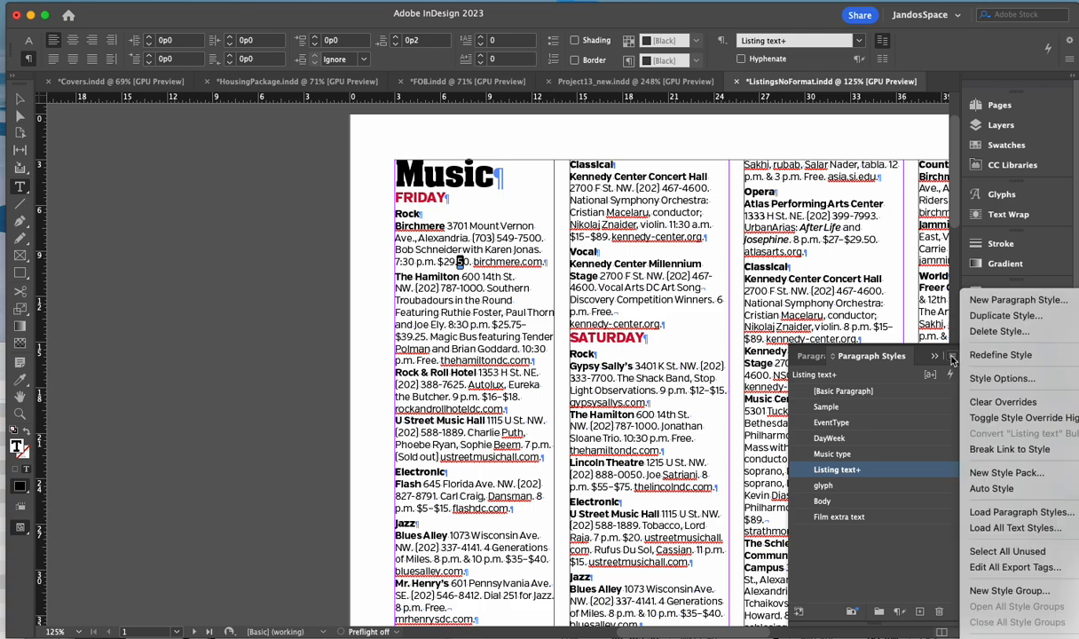
{"action": "left_click", "coordinate": [971, 356]}
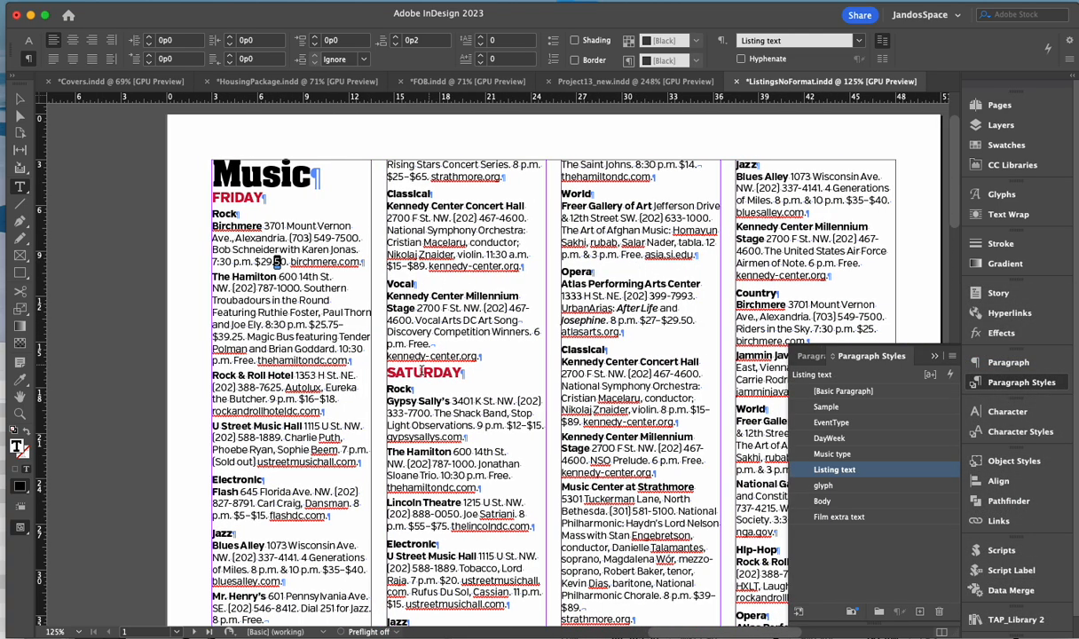
{"action": "scroll", "coordinate": [418, 376], "scroll_direction": "down", "scroll_amount": 3}
{"action": "scroll", "coordinate": [419, 376], "scroll_direction": "right", "scroll_amount": 3}
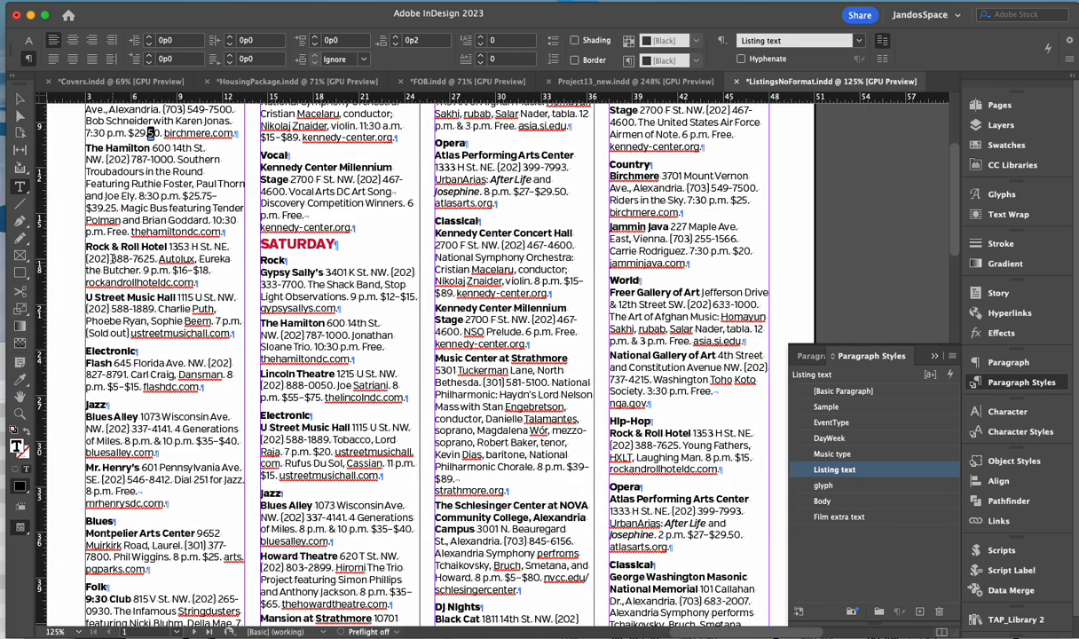
{"action": "scroll", "coordinate": [417, 372], "scroll_direction": "left", "scroll_amount": 4}
{"action": "scroll", "coordinate": [417, 373], "scroll_direction": "up", "scroll_amount": 5}
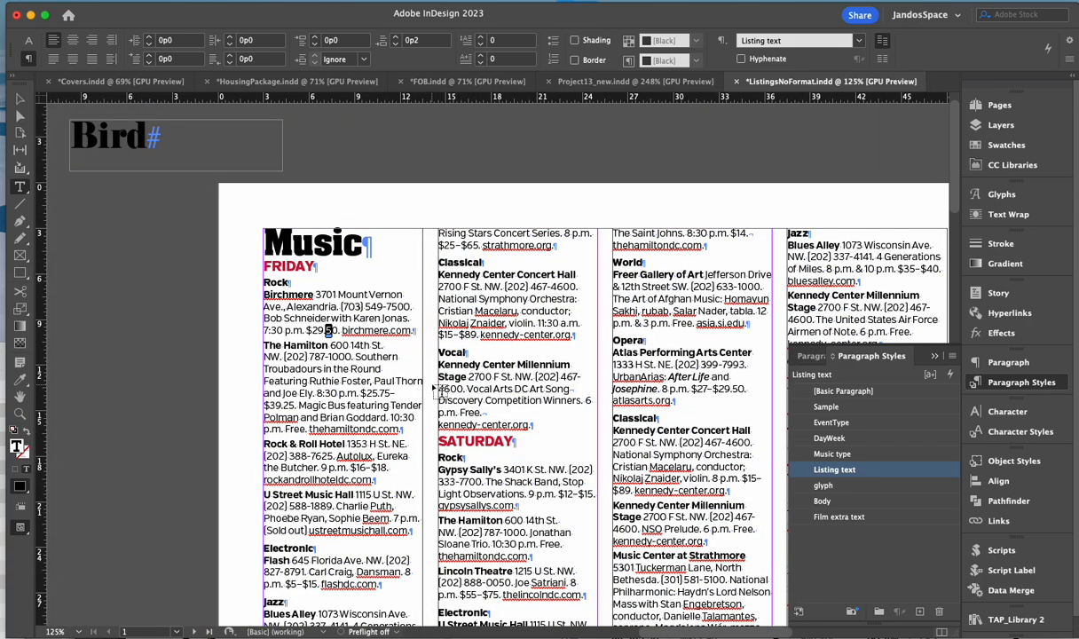
{"action": "left_click", "coordinate": [460, 441]}
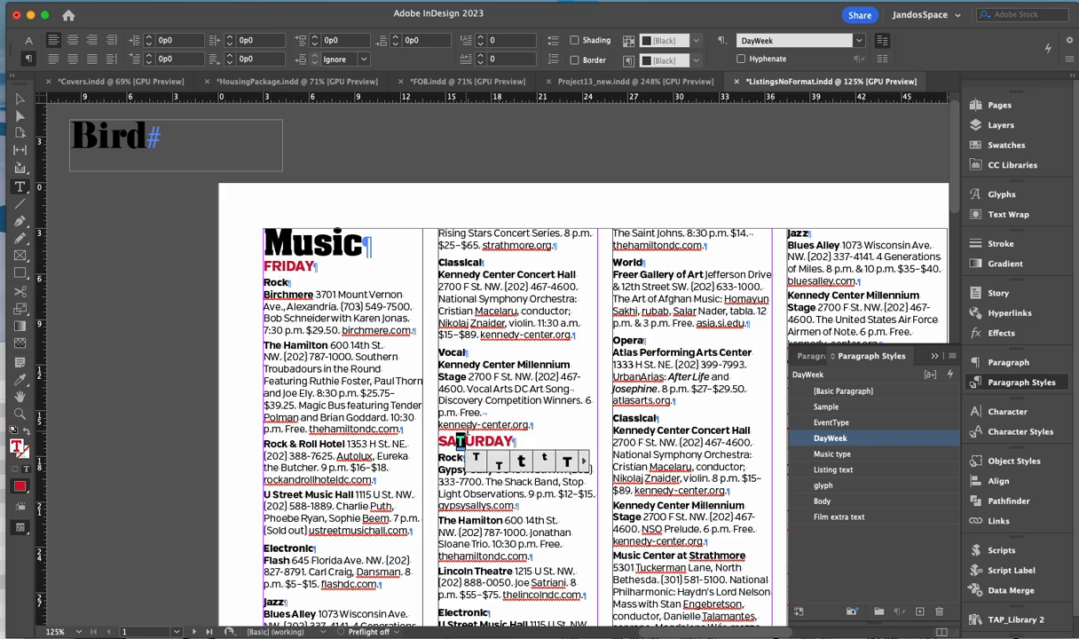
{"action": "left_click_drag", "start_coordinate": [446, 439], "coordinate": [487, 440]}
{"action": "key", "text": "shift+Right"}
{"action": "key", "text": "shift+Right"}
{"action": "key", "text": "shift+Right"}
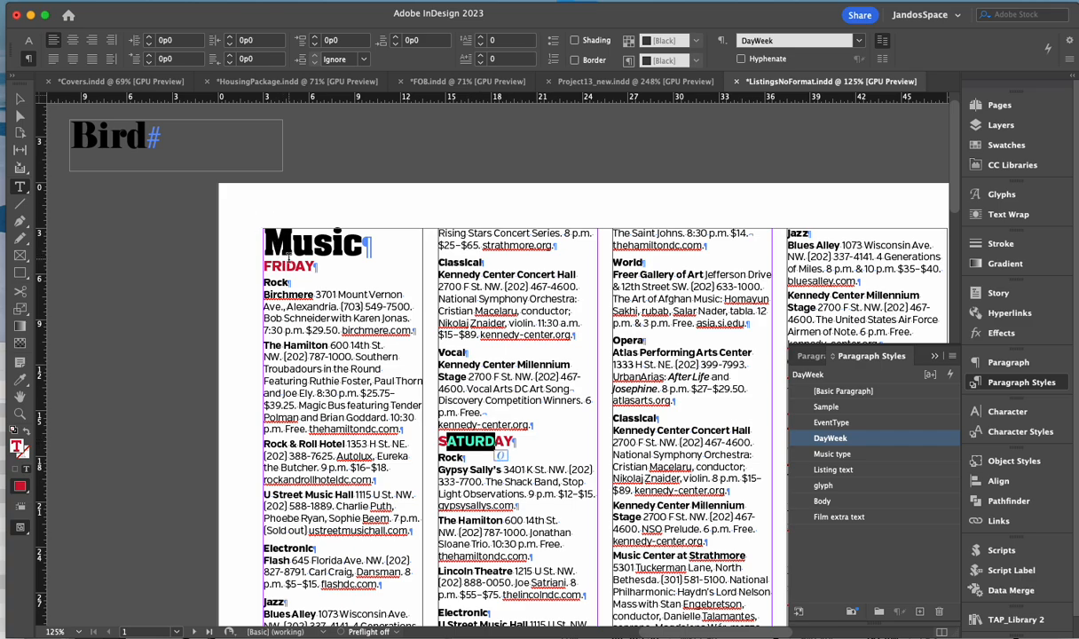
- Raise the day heading's space before to 0p4 and redefine the DayWeek style to include it
{"action": "left_click", "coordinate": [349, 40]}
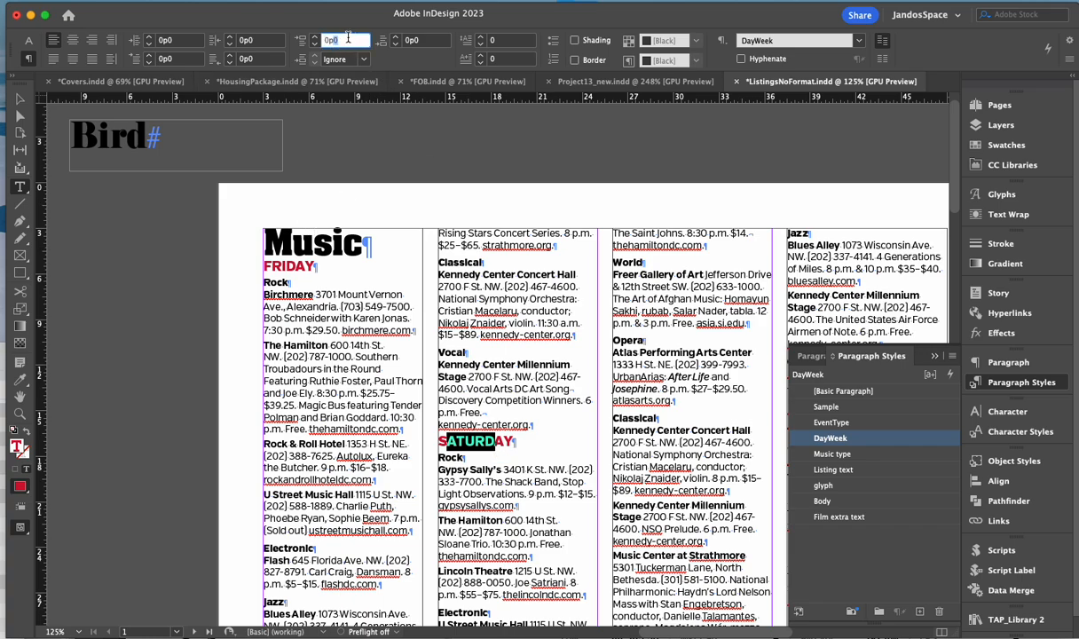
{"action": "left_click", "coordinate": [316, 39]}
{"action": "left_click", "coordinate": [316, 38]}
{"action": "left_click", "coordinate": [316, 38]}
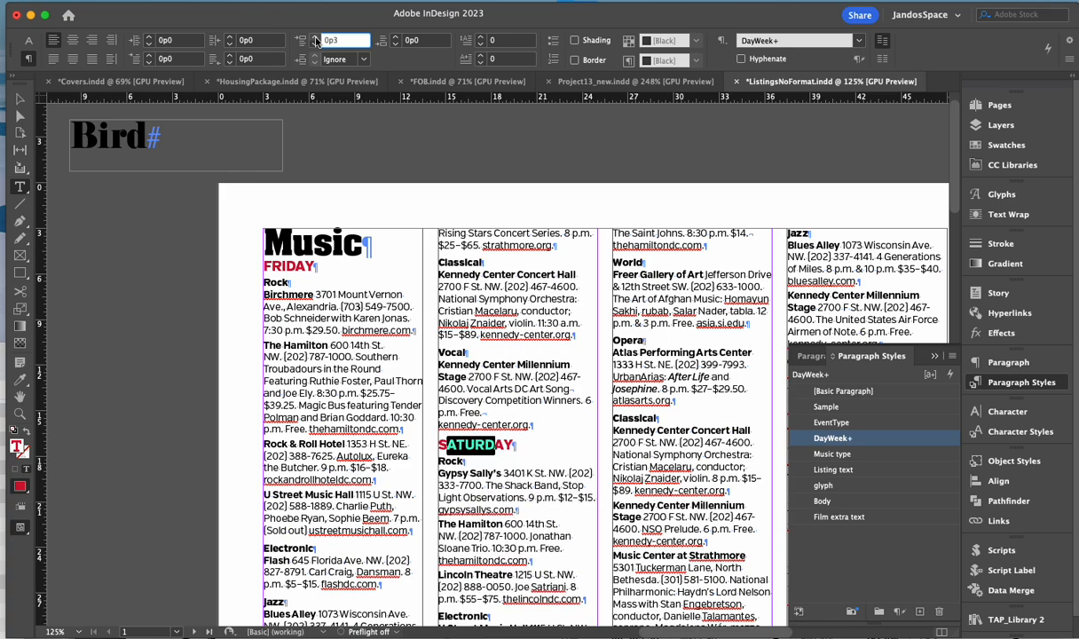
{"action": "left_click", "coordinate": [316, 38]}
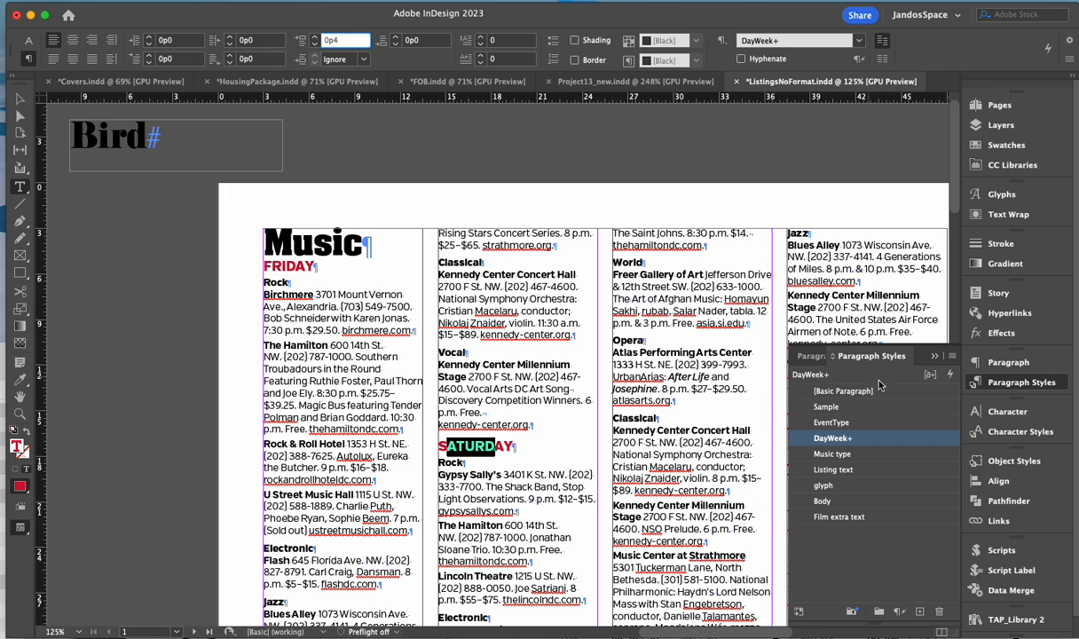
{"action": "left_click", "coordinate": [952, 356]}
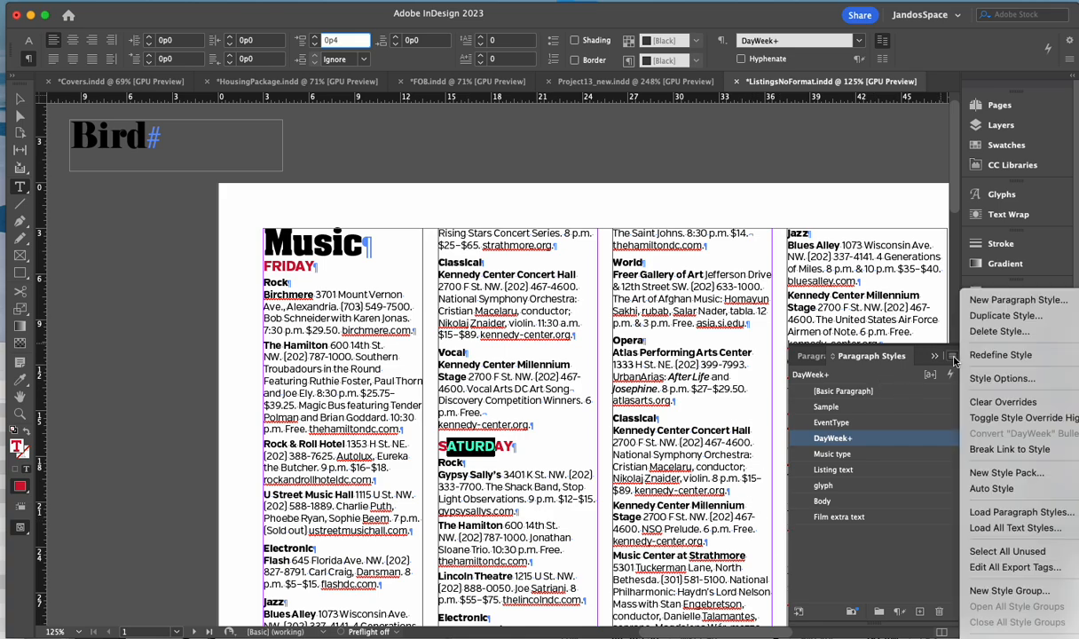
{"action": "left_click", "coordinate": [1000, 354]}
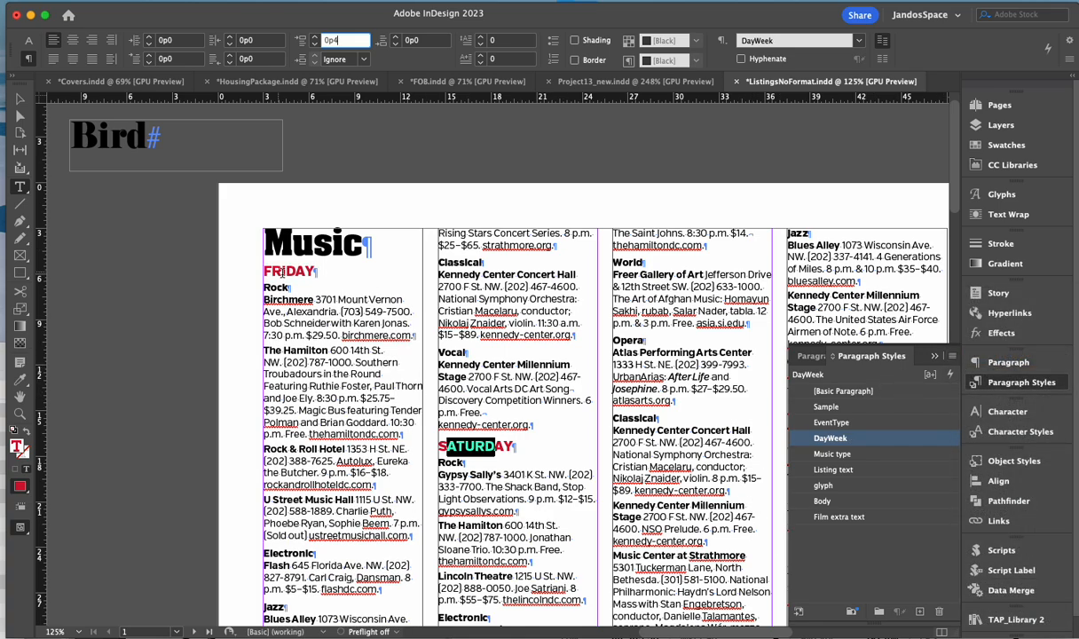
{"action": "scroll", "coordinate": [404, 404], "scroll_direction": "right", "scroll_amount": 5}
{"action": "scroll", "coordinate": [310, 497], "scroll_direction": "down", "scroll_amount": 5}
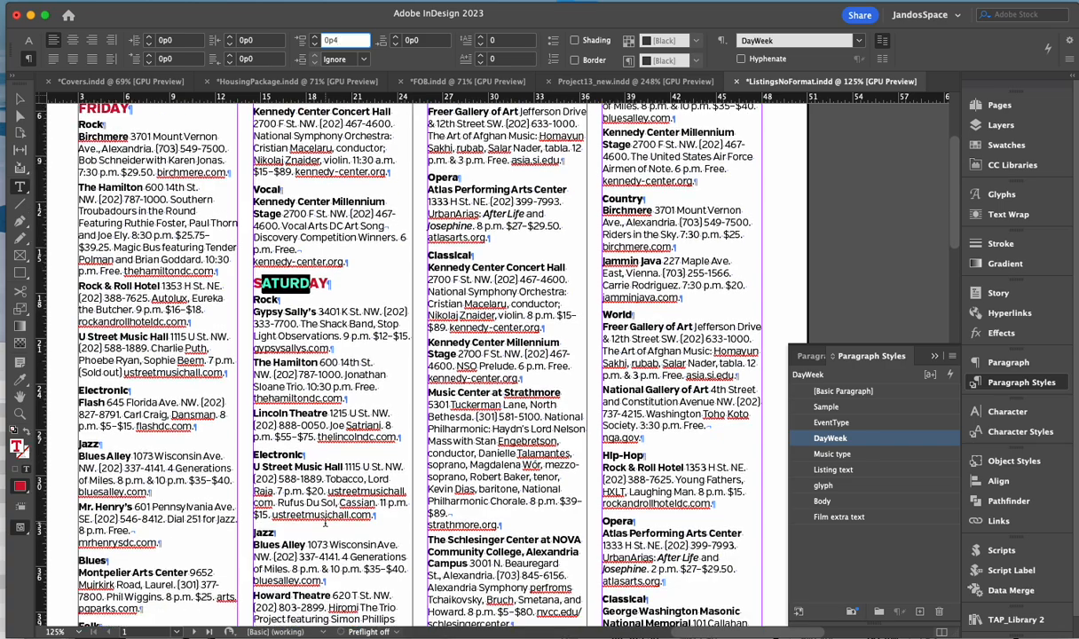
{"action": "scroll", "coordinate": [325, 523], "scroll_direction": "down", "scroll_amount": 12}
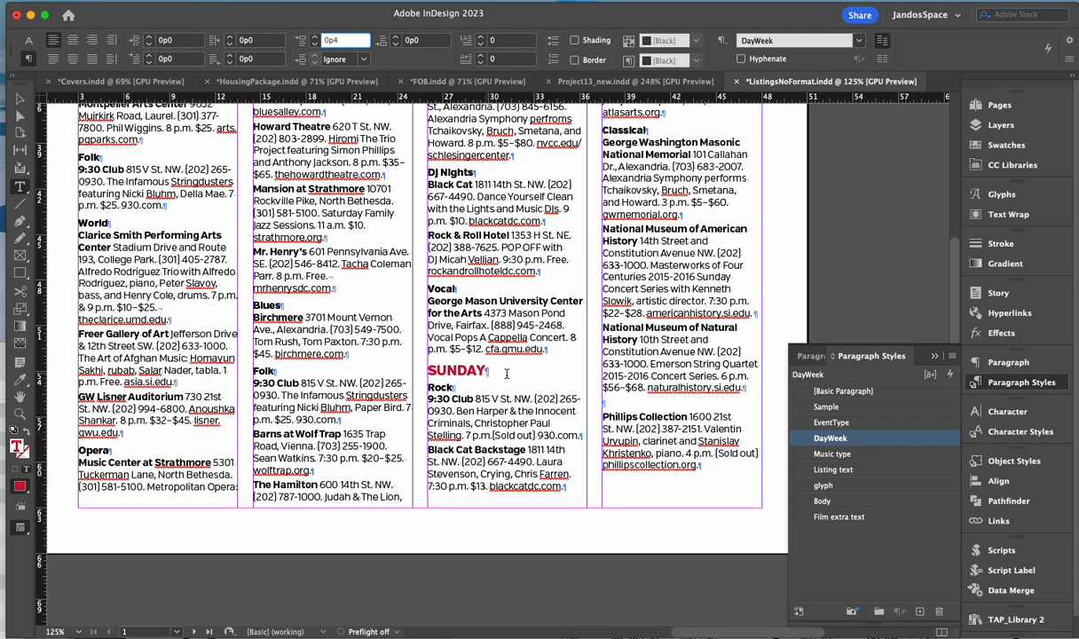
{"action": "scroll", "coordinate": [554, 423], "scroll_direction": "down", "scroll_amount": 2}
{"action": "scroll", "coordinate": [400, 369], "scroll_direction": "down", "scroll_amount": 18}
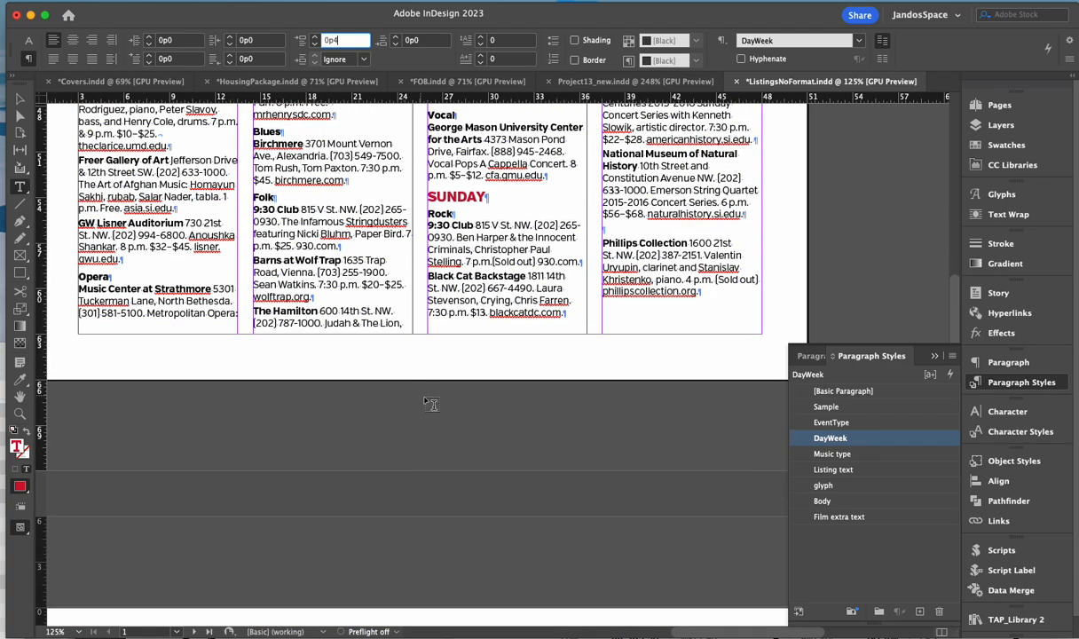
{"action": "scroll", "coordinate": [400, 409], "scroll_direction": "down", "scroll_amount": 7}
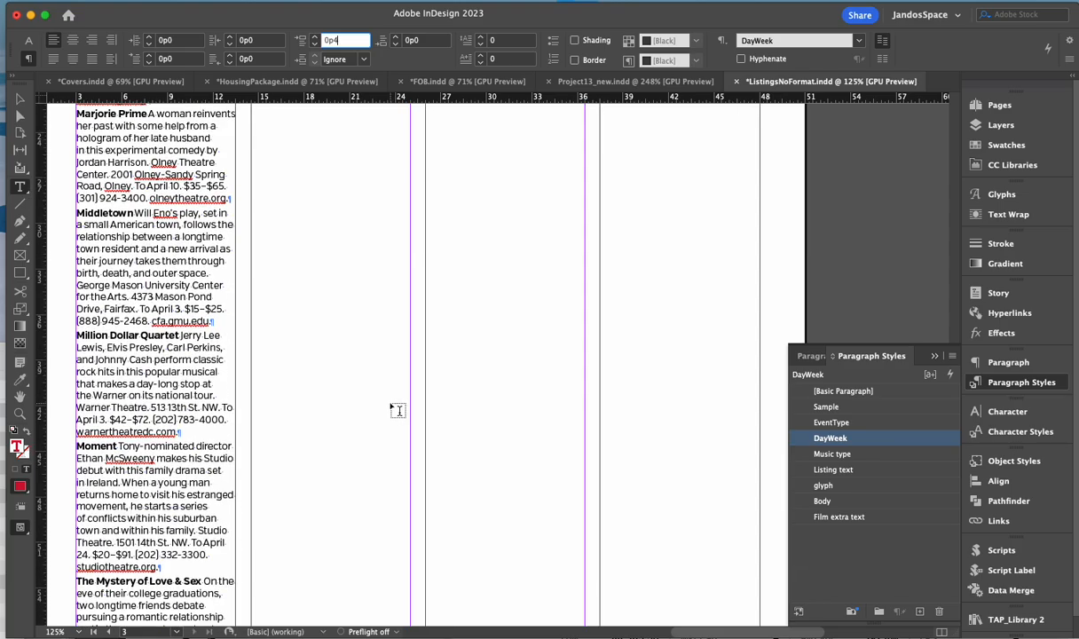
{"action": "scroll", "coordinate": [213, 434], "scroll_direction": "left", "scroll_amount": 5}
{"action": "scroll", "coordinate": [213, 433], "scroll_direction": "left", "scroll_amount": 6}
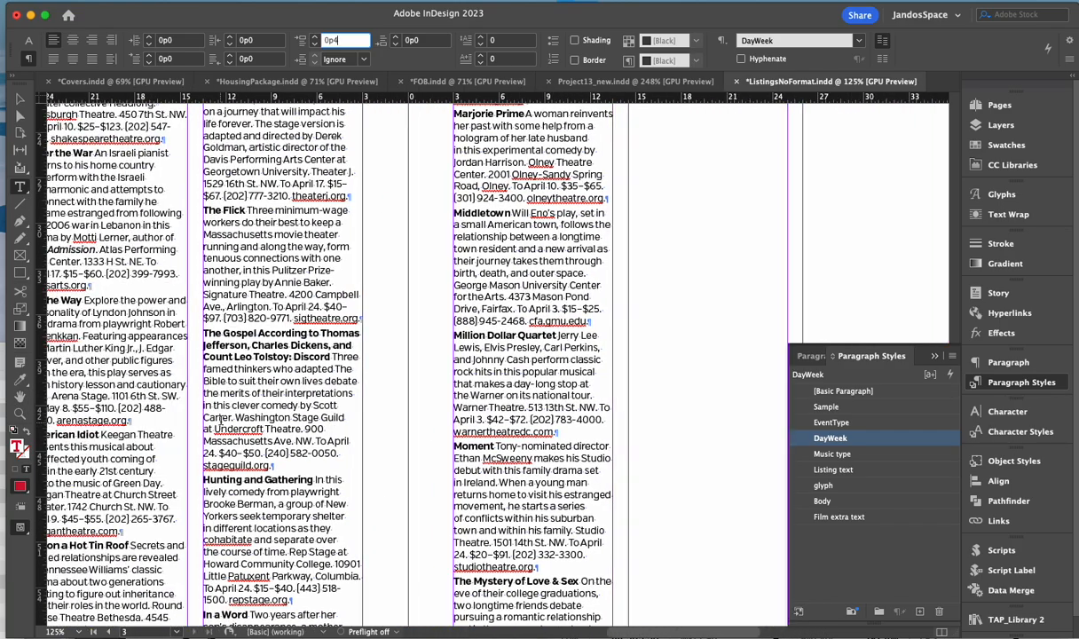
{"action": "scroll", "coordinate": [214, 422], "scroll_direction": "down", "scroll_amount": 6}
{"action": "scroll", "coordinate": [377, 434], "scroll_direction": "left", "scroll_amount": 13}
{"action": "scroll", "coordinate": [379, 435], "scroll_direction": "up", "scroll_amount": 12}
{"action": "scroll", "coordinate": [383, 435], "scroll_direction": "up", "scroll_amount": 3}
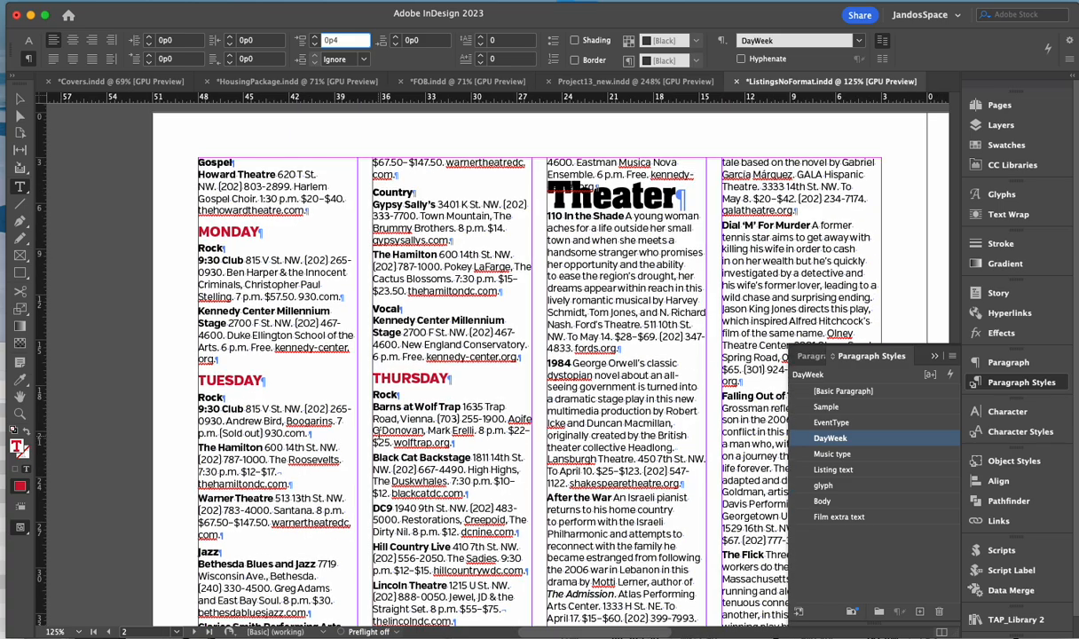
{"action": "scroll", "coordinate": [380, 435], "scroll_direction": "right", "scroll_amount": 4}
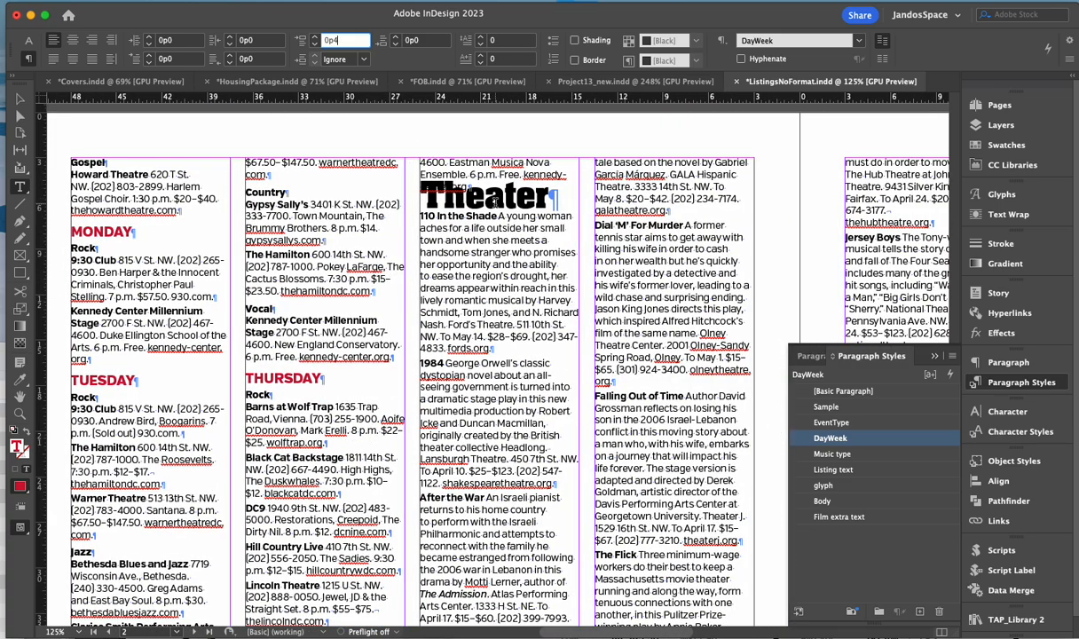
{"action": "scroll", "coordinate": [493, 208], "scroll_direction": "up", "scroll_amount": 20}
{"action": "scroll", "coordinate": [494, 222], "scroll_direction": "right", "scroll_amount": 7}
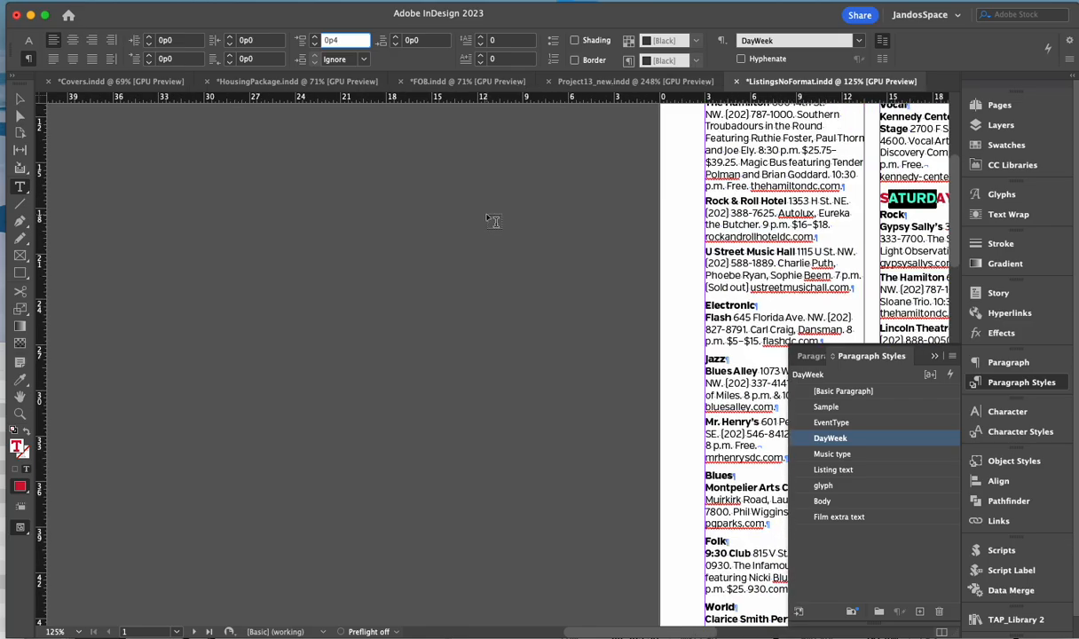
{"action": "scroll", "coordinate": [483, 226], "scroll_direction": "right", "scroll_amount": 6}
{"action": "scroll", "coordinate": [382, 232], "scroll_direction": "up", "scroll_amount": 5}
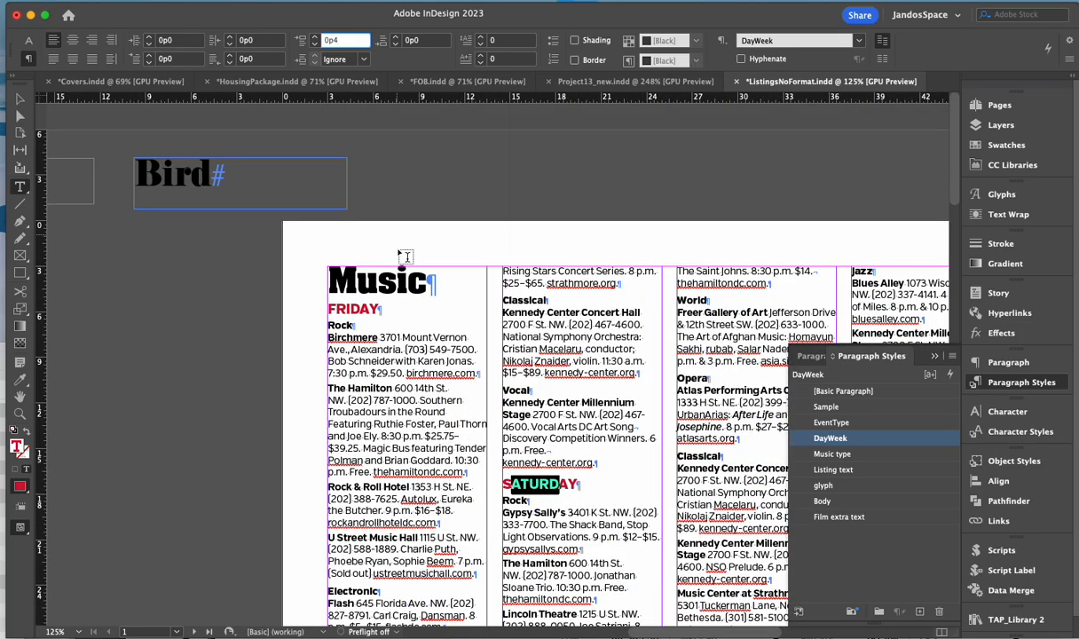
{"action": "scroll", "coordinate": [390, 336], "scroll_direction": "down", "scroll_amount": 20}
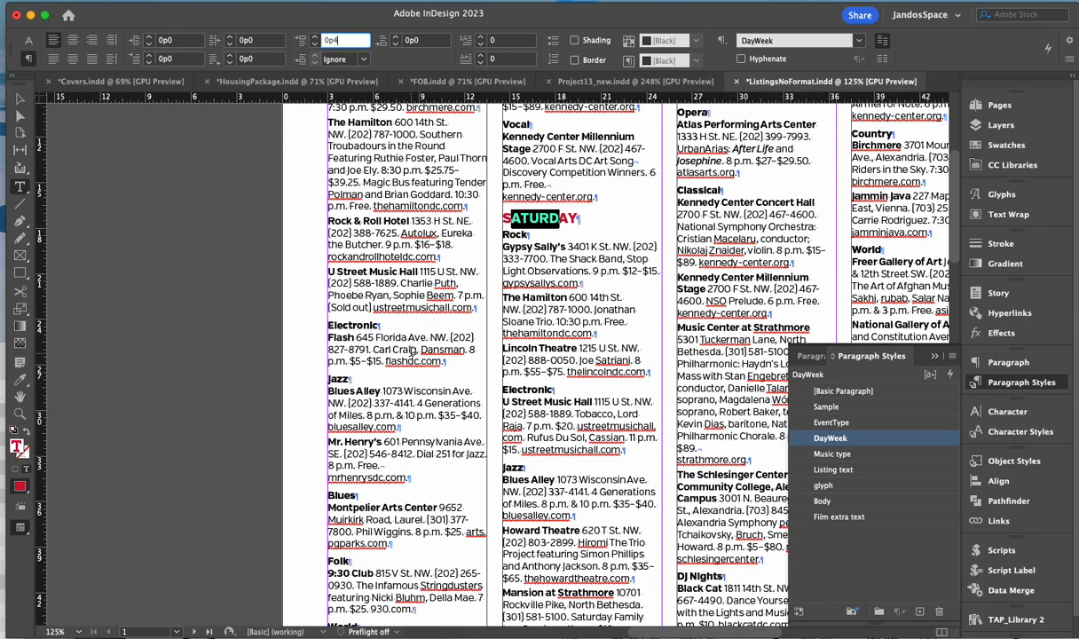
{"action": "scroll", "coordinate": [317, 323], "scroll_direction": "up", "scroll_amount": 1}
{"action": "scroll", "coordinate": [318, 323], "scroll_direction": "left", "scroll_amount": 1}
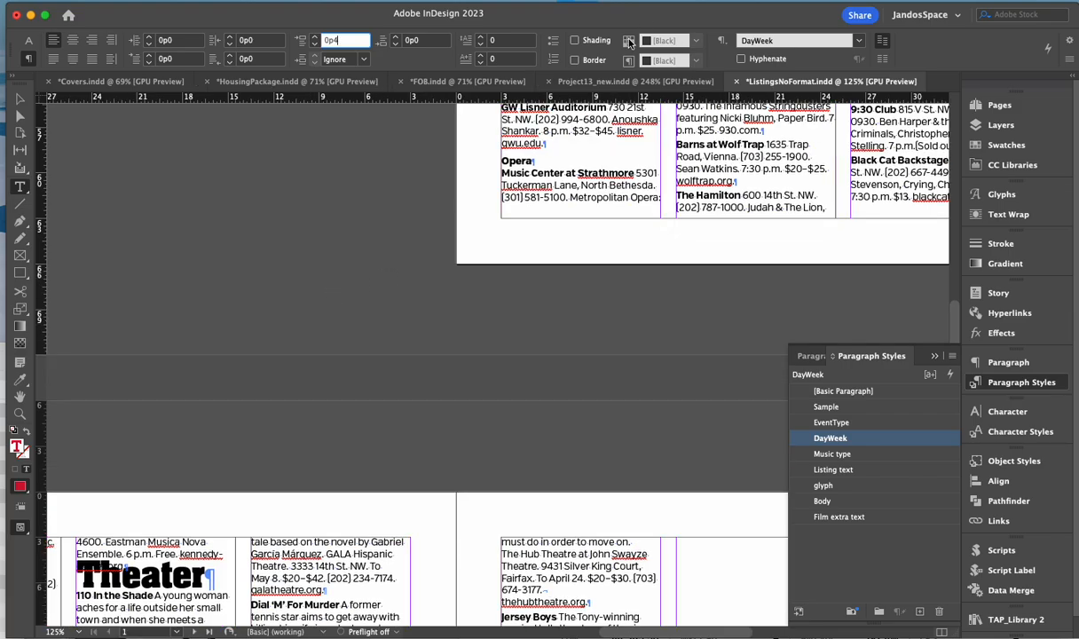
{"action": "scroll", "coordinate": [533, 266], "scroll_direction": "up", "scroll_amount": 20}
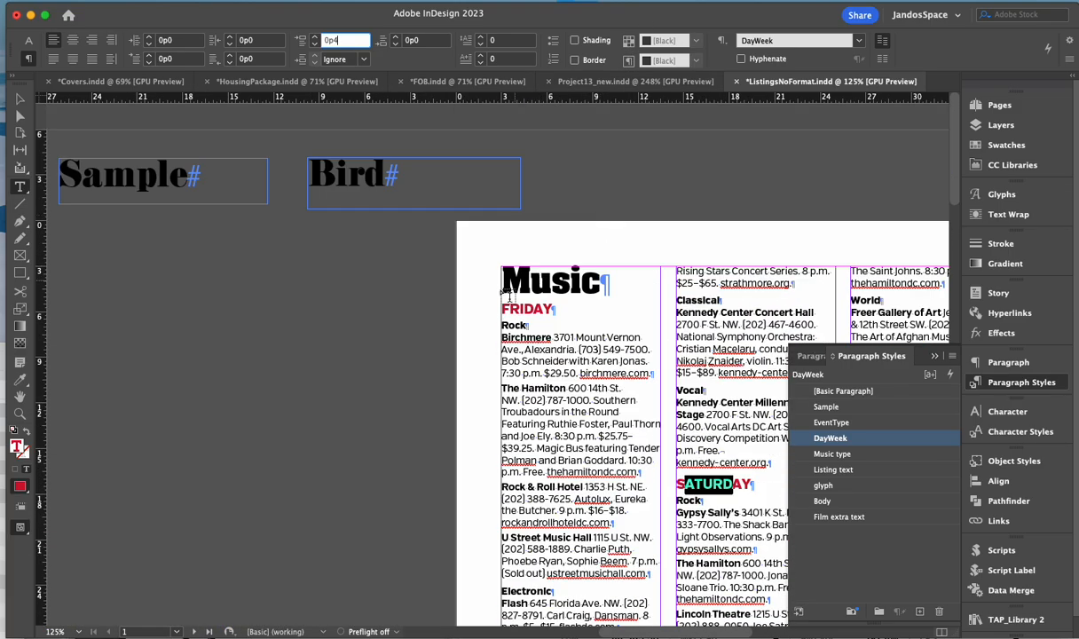
{"action": "scroll", "coordinate": [560, 293], "scroll_direction": "down", "scroll_amount": 20}
{"action": "scroll", "coordinate": [579, 335], "scroll_direction": "down", "scroll_amount": 5}
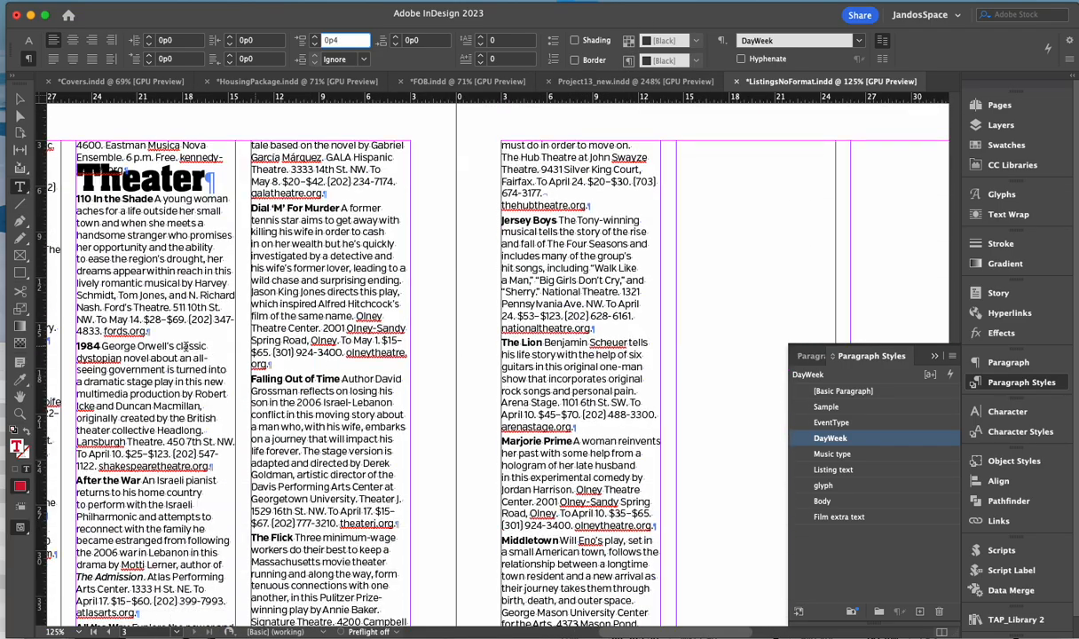
{"action": "scroll", "coordinate": [197, 340], "scroll_direction": "up", "scroll_amount": 1}
{"action": "scroll", "coordinate": [197, 340], "scroll_direction": "left", "scroll_amount": 2}
{"action": "scroll", "coordinate": [340, 346], "scroll_direction": "left", "scroll_amount": 2}
{"action": "scroll", "coordinate": [309, 327], "scroll_direction": "up", "scroll_amount": 1}
- Select the Theater heading and increase its space before step by step to 1p11
{"action": "left_click_drag", "start_coordinate": [310, 229], "coordinate": [454, 233]}
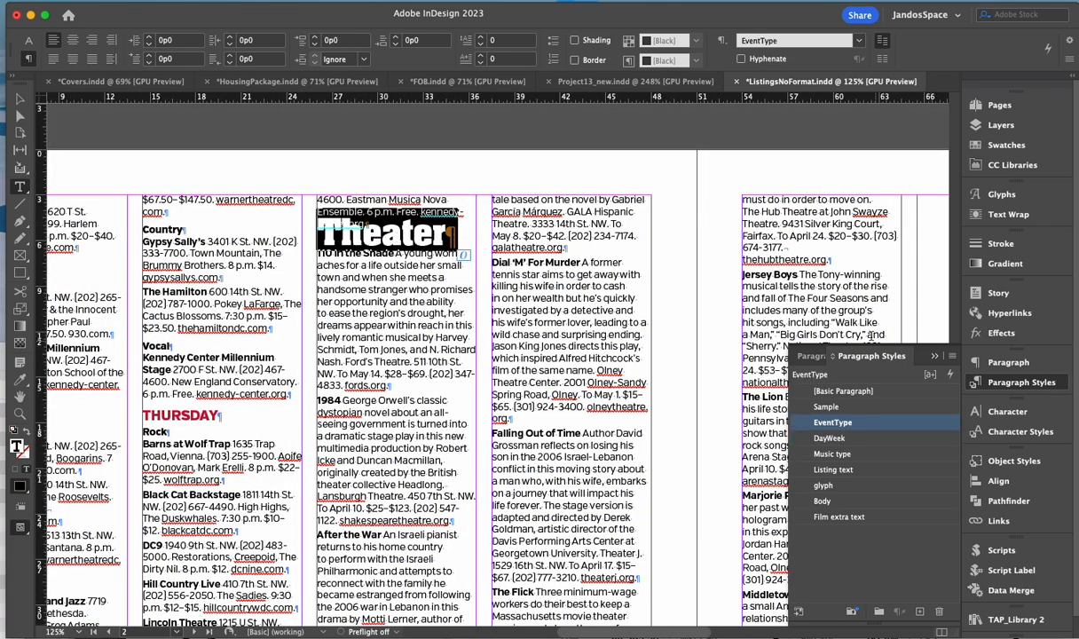
{"action": "left_click", "coordinate": [315, 38]}
{"action": "left_click", "coordinate": [315, 38]}
{"action": "left_click", "coordinate": [315, 39]}
{"action": "left_click", "coordinate": [315, 38]}
{"action": "left_click", "coordinate": [316, 39]}
{"action": "left_click", "coordinate": [315, 40]}
{"action": "left_click", "coordinate": [315, 40]}
{"action": "left_click", "coordinate": [315, 40]}
{"action": "left_click", "coordinate": [315, 40]}
{"action": "left_click", "coordinate": [315, 40]}
{"action": "left_click", "coordinate": [315, 40]}
{"action": "left_click", "coordinate": [315, 40]}
{"action": "left_click", "coordinate": [315, 40]}
{"action": "left_click", "coordinate": [315, 40]}
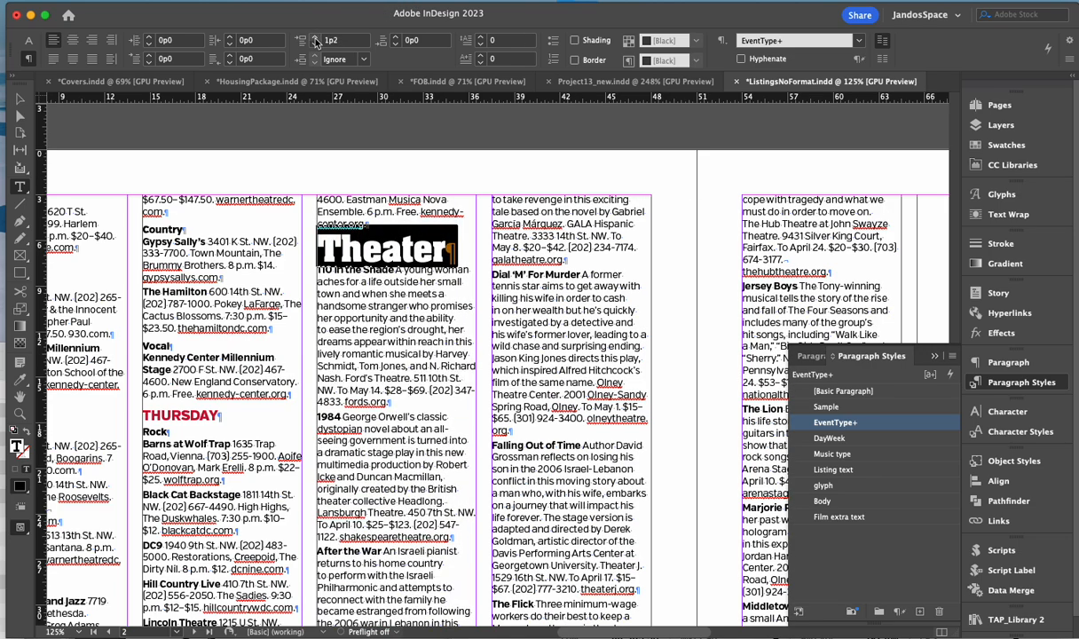
{"action": "left_click", "coordinate": [316, 39]}
{"action": "left_click", "coordinate": [315, 40]}
{"action": "left_click", "coordinate": [315, 40]}
{"action": "left_click", "coordinate": [315, 39]}
{"action": "left_click", "coordinate": [316, 40]}
{"action": "left_click", "coordinate": [315, 40]}
{"action": "left_click", "coordinate": [315, 40]}
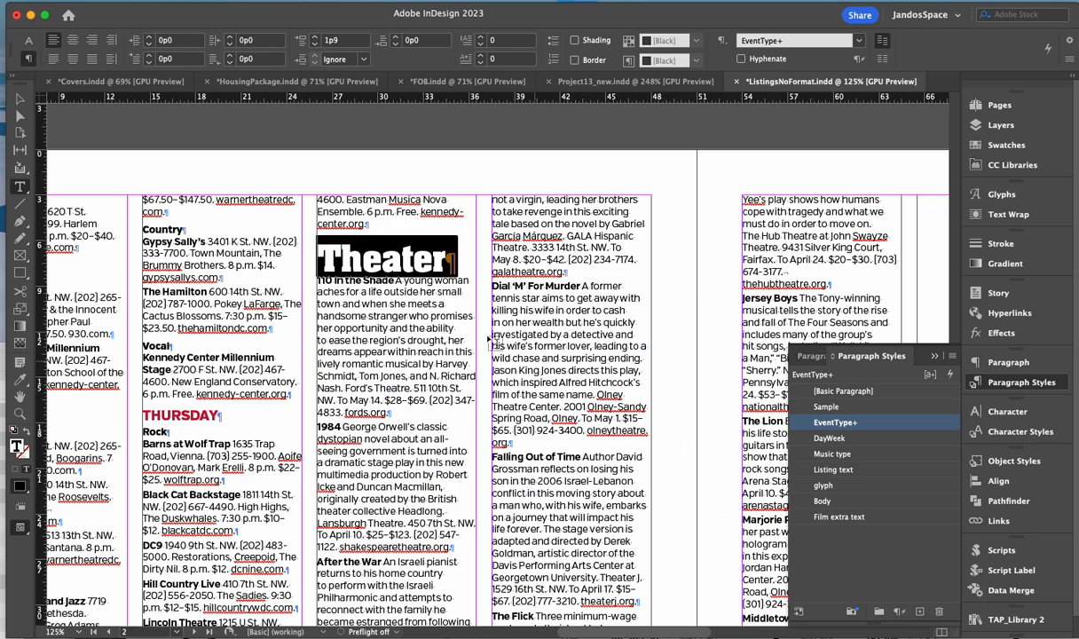
{"action": "left_click", "coordinate": [315, 40]}
{"action": "left_click", "coordinate": [315, 40]}
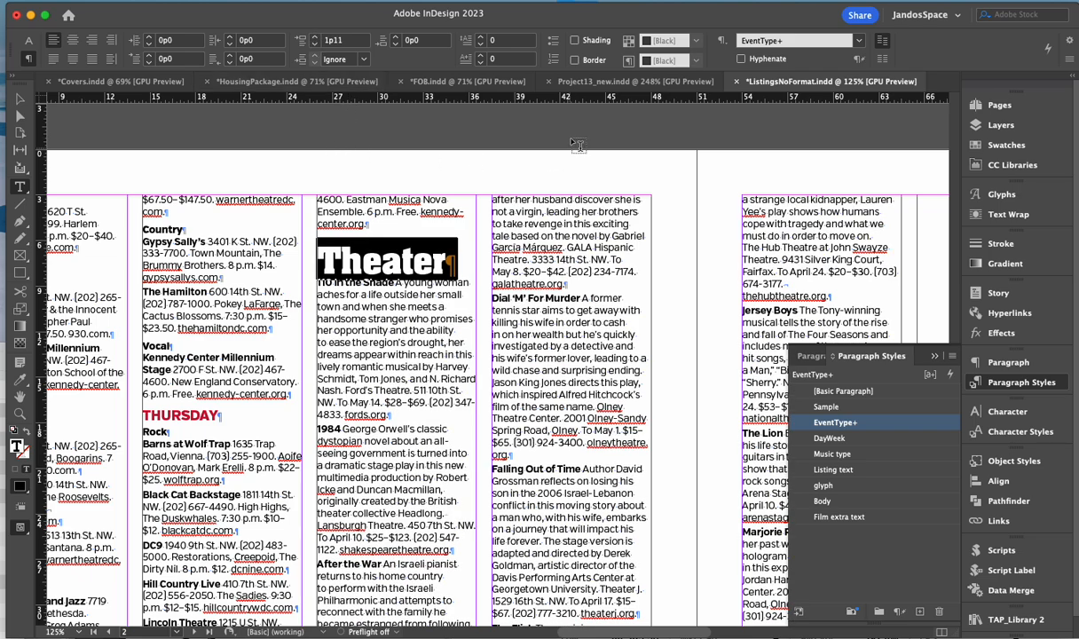
{"action": "left_click", "coordinate": [619, 82]}
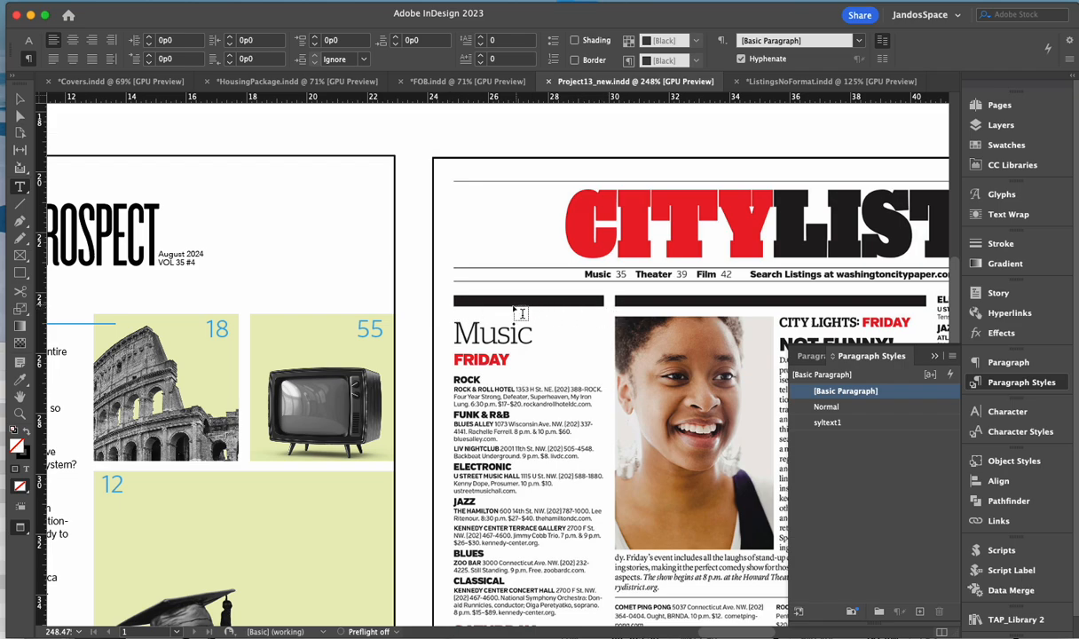
{"action": "left_click", "coordinate": [818, 83]}
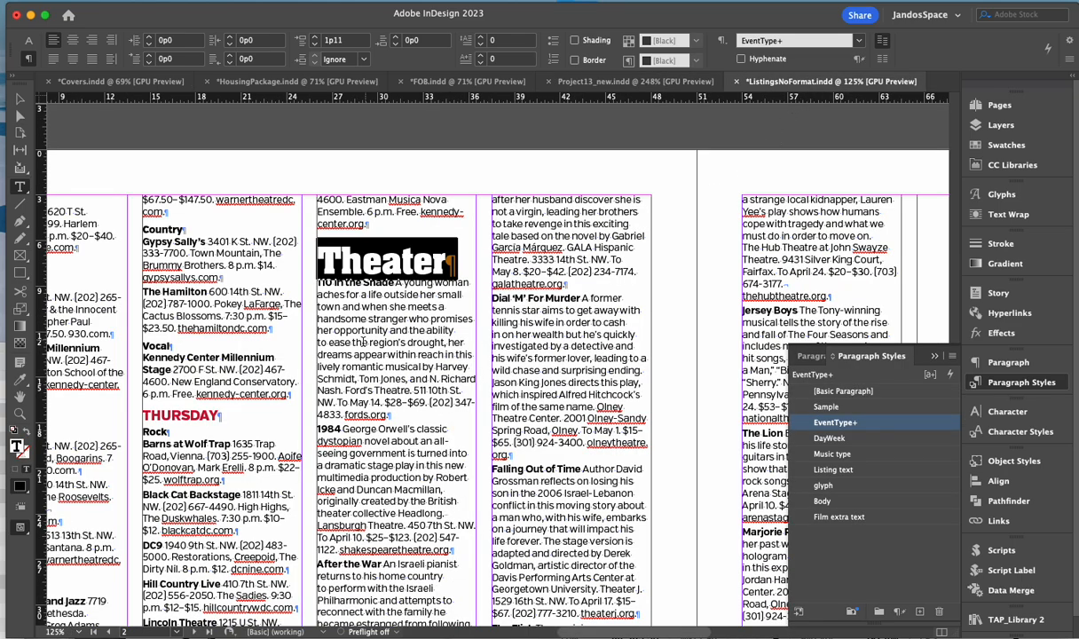
- Redefine the EventType paragraph style from the adjusted Theater heading
{"action": "left_click", "coordinate": [953, 356]}
{"action": "left_click", "coordinate": [1000, 354]}
{"action": "left_click", "coordinate": [401, 342]}
- Select part of the Theater heading text and scroll the page view around it
{"action": "left_click_drag", "start_coordinate": [341, 258], "coordinate": [405, 271]}
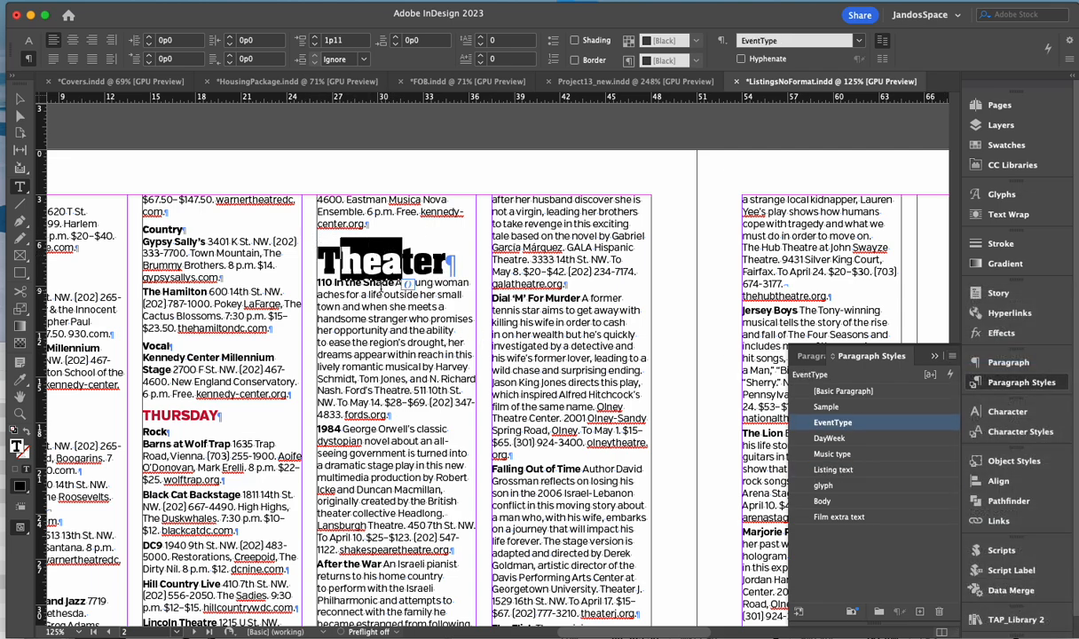
{"action": "scroll", "coordinate": [360, 262], "scroll_direction": "left", "scroll_amount": 10}
{"action": "scroll", "coordinate": [381, 282], "scroll_direction": "up", "scroll_amount": 10}
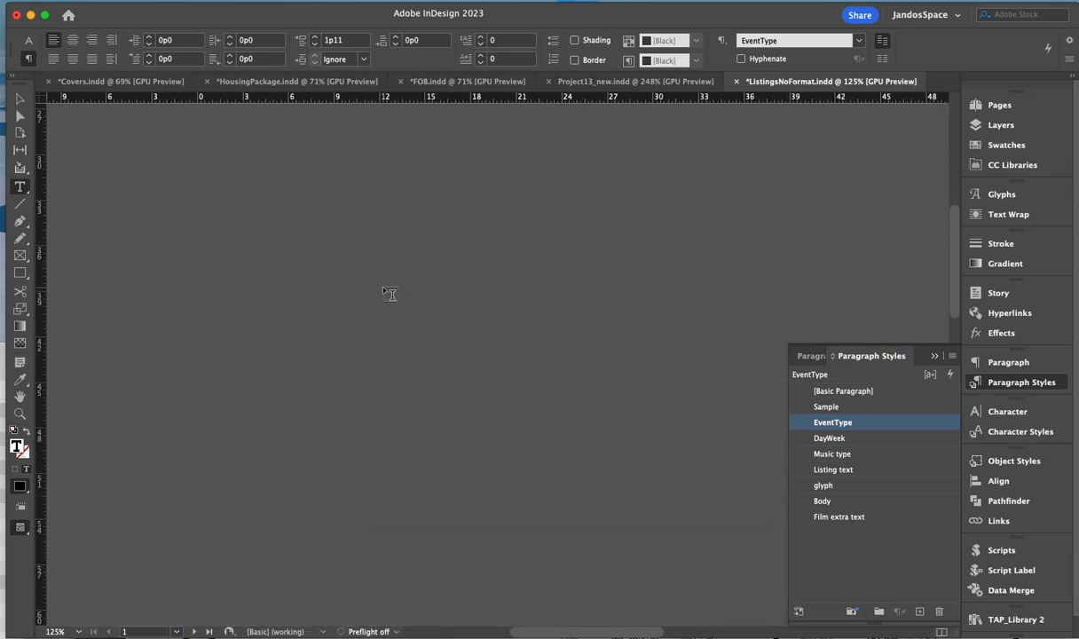
{"action": "scroll", "coordinate": [382, 288], "scroll_direction": "right", "scroll_amount": 5}
{"action": "scroll", "coordinate": [384, 296], "scroll_direction": "right", "scroll_amount": 10}
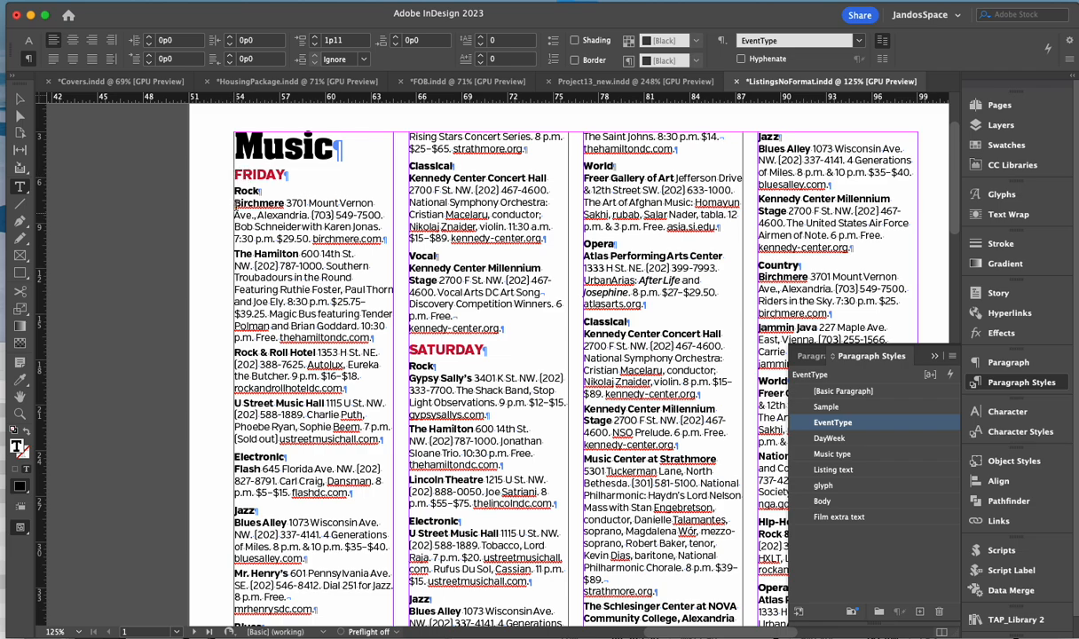
{"action": "left_click_drag", "start_coordinate": [233, 201], "coordinate": [391, 233]}
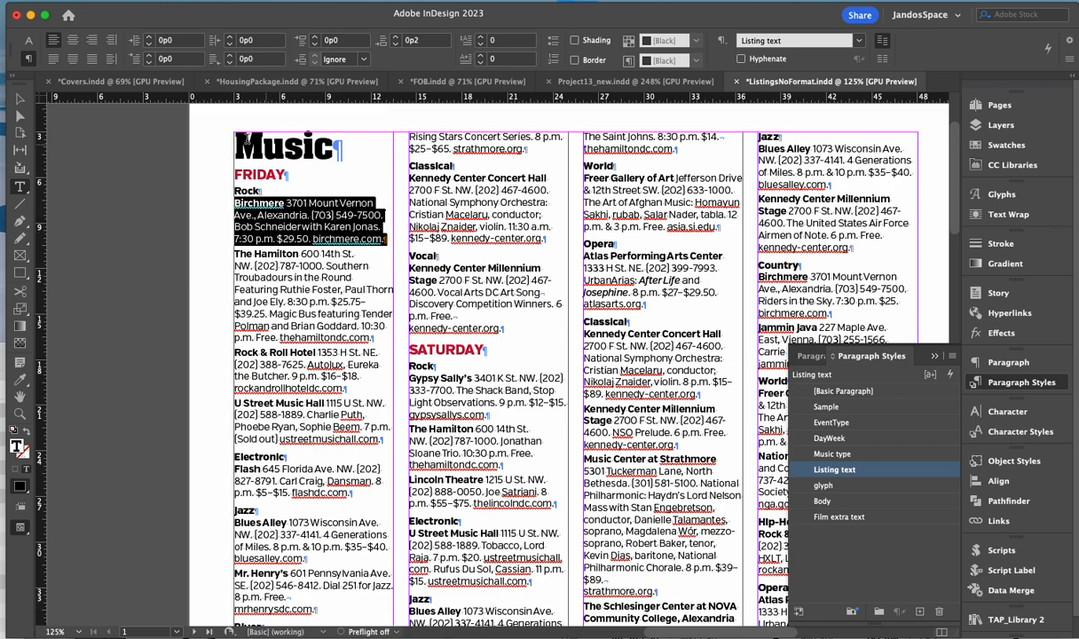
{"action": "left_click", "coordinate": [236, 142]}
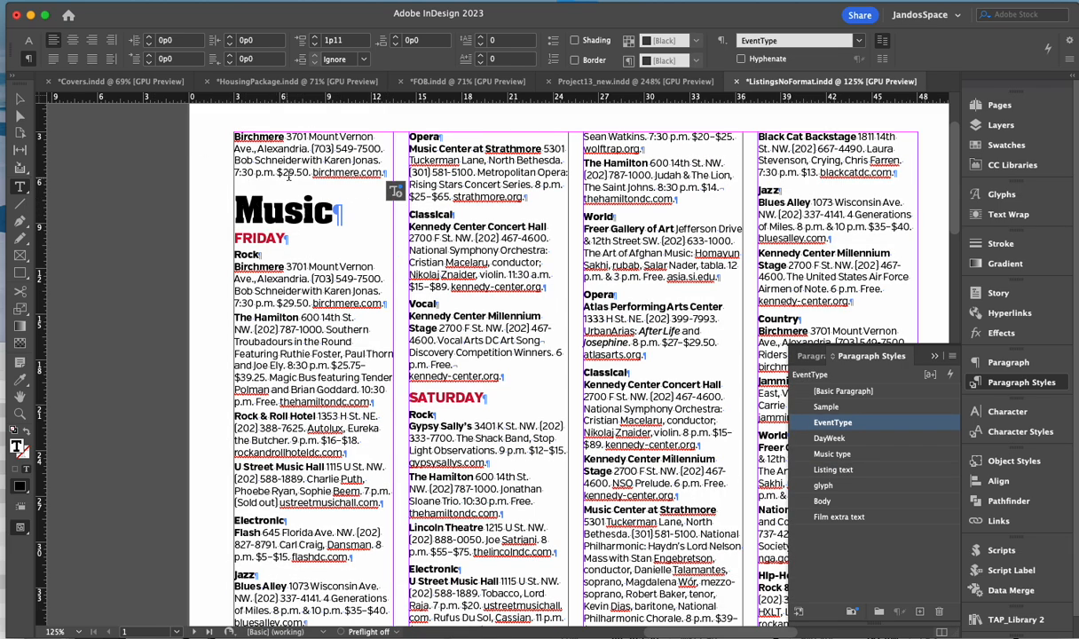
{"action": "key", "text": "super+z"}
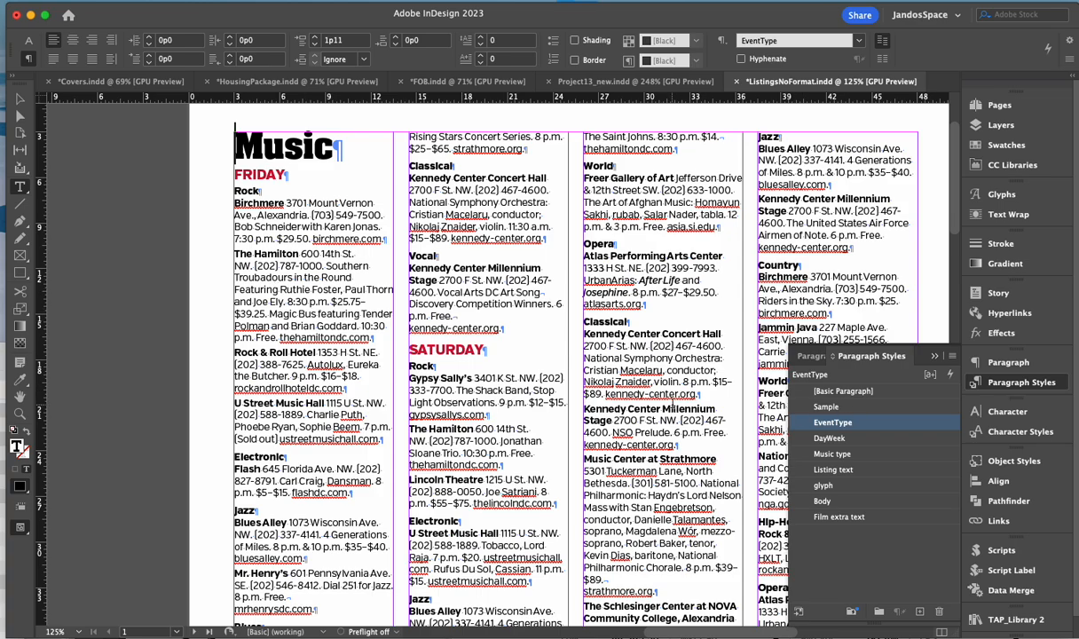
{"action": "scroll", "coordinate": [672, 404], "scroll_direction": "right", "scroll_amount": 5}
{"action": "scroll", "coordinate": [331, 458], "scroll_direction": "left", "scroll_amount": 4}
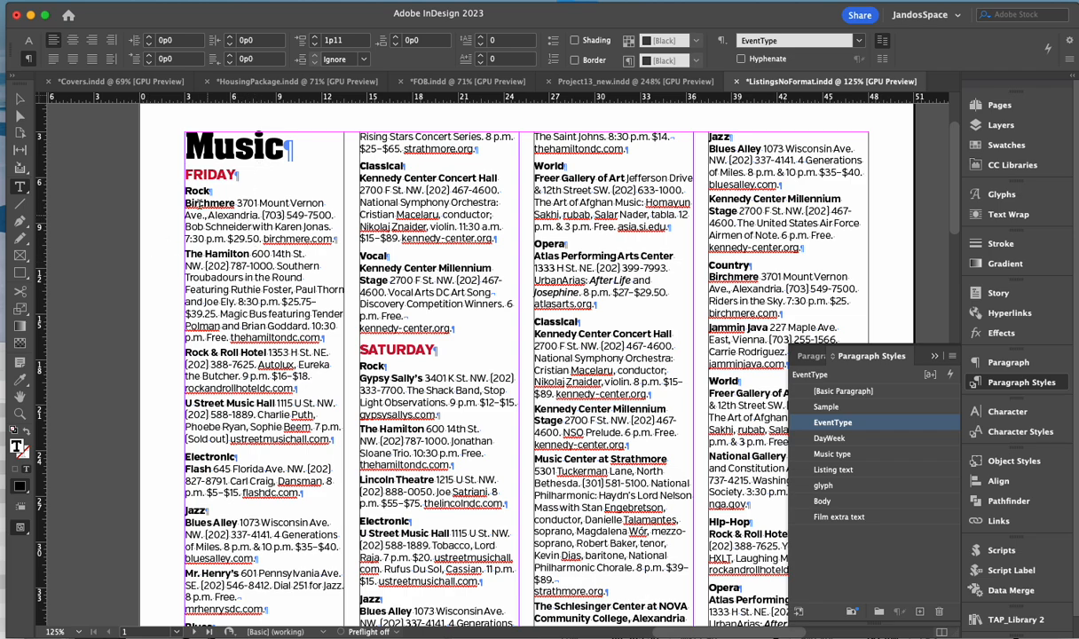
{"action": "left_click_drag", "start_coordinate": [187, 202], "coordinate": [332, 250]}
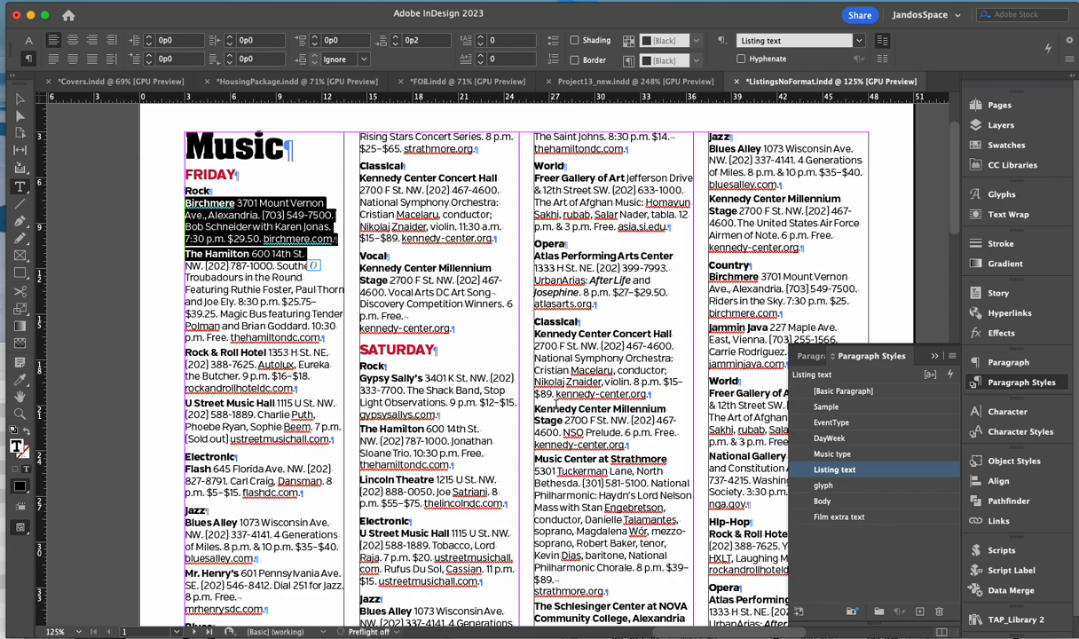
{"action": "left_click_drag", "start_coordinate": [594, 357], "coordinate": [624, 359]}
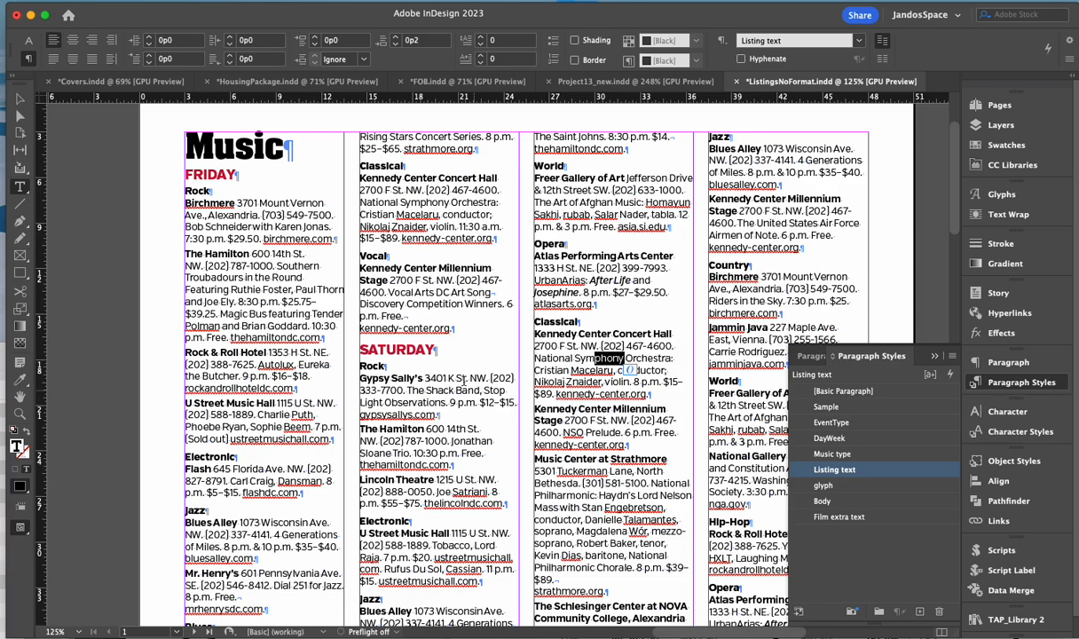
{"action": "scroll", "coordinate": [355, 373], "scroll_direction": "down", "scroll_amount": 5}
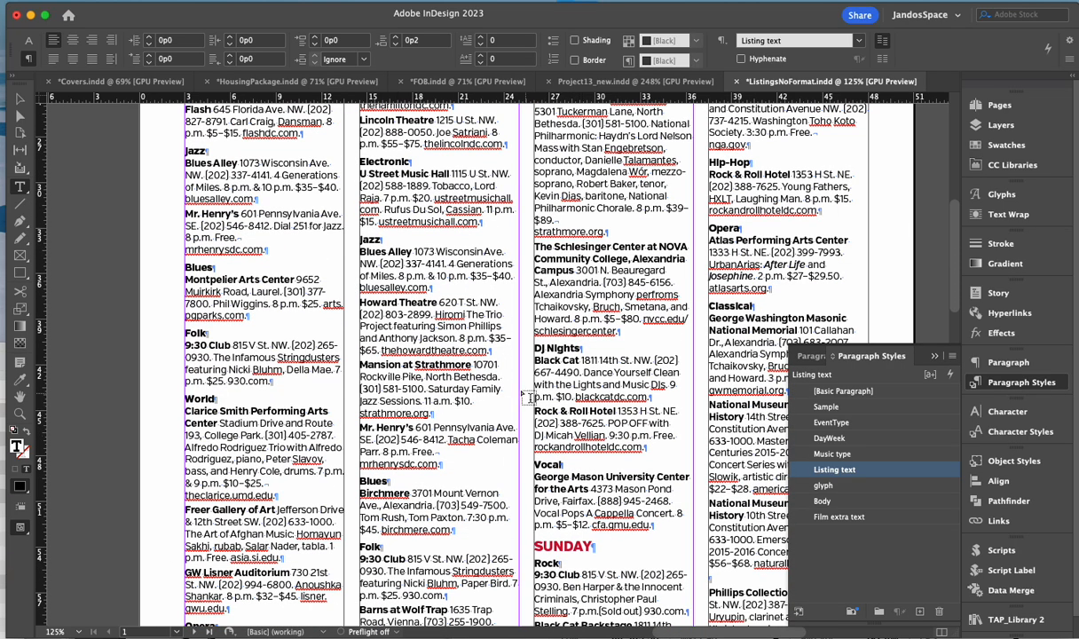
{"action": "scroll", "coordinate": [510, 391], "scroll_direction": "down", "scroll_amount": 3}
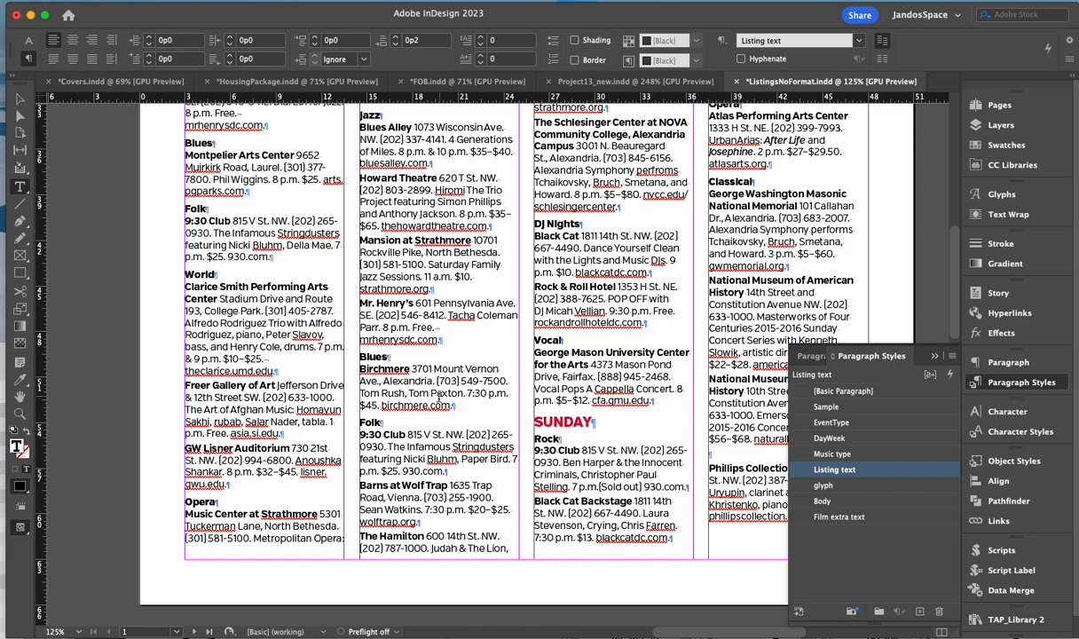
{"action": "scroll", "coordinate": [438, 396], "scroll_direction": "down", "scroll_amount": 15}
{"action": "scroll", "coordinate": [274, 337], "scroll_direction": "down", "scroll_amount": 3}
{"action": "scroll", "coordinate": [253, 367], "scroll_direction": "up", "scroll_amount": 20}
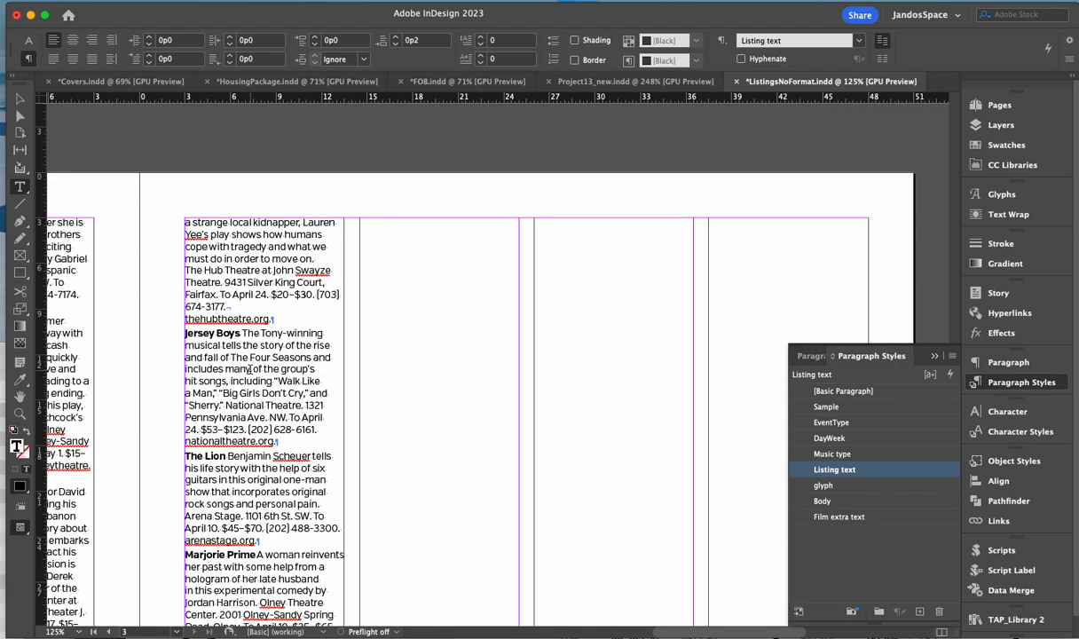
{"action": "scroll", "coordinate": [247, 362], "scroll_direction": "right", "scroll_amount": 8}
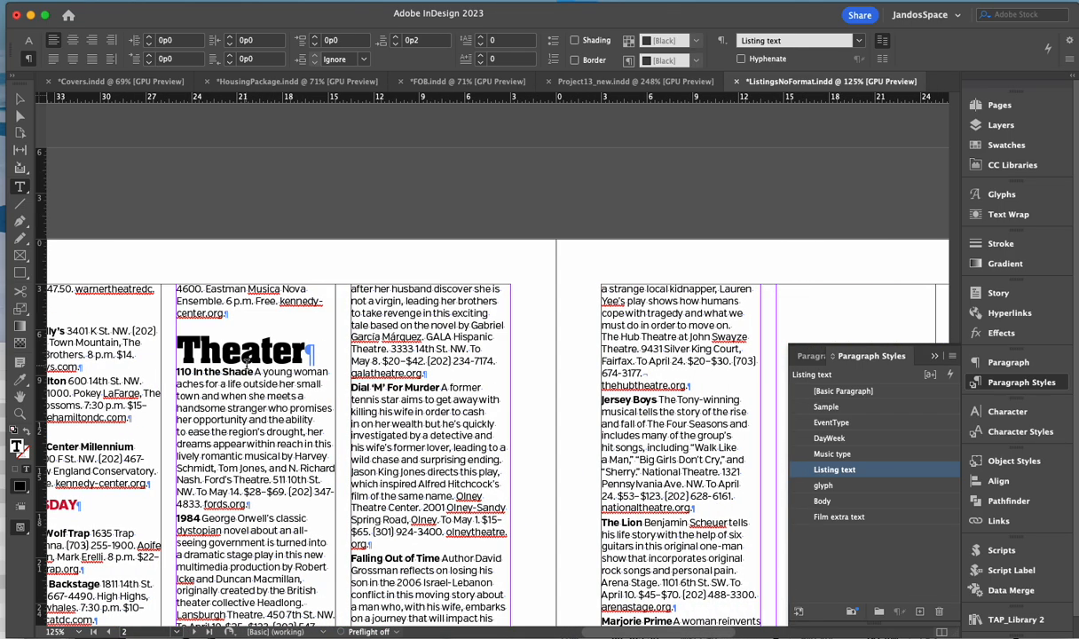
{"action": "scroll", "coordinate": [253, 382], "scroll_direction": "down", "scroll_amount": 10}
{"action": "scroll", "coordinate": [260, 400], "scroll_direction": "down", "scroll_amount": 4}
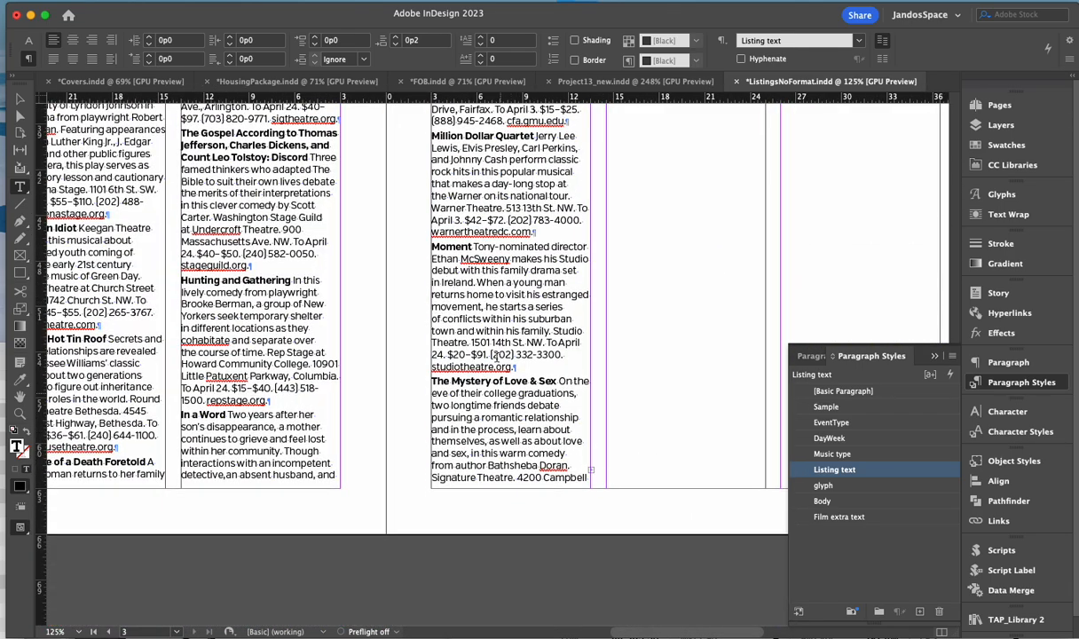
{"action": "scroll", "coordinate": [512, 418], "scroll_direction": "up", "scroll_amount": 3}
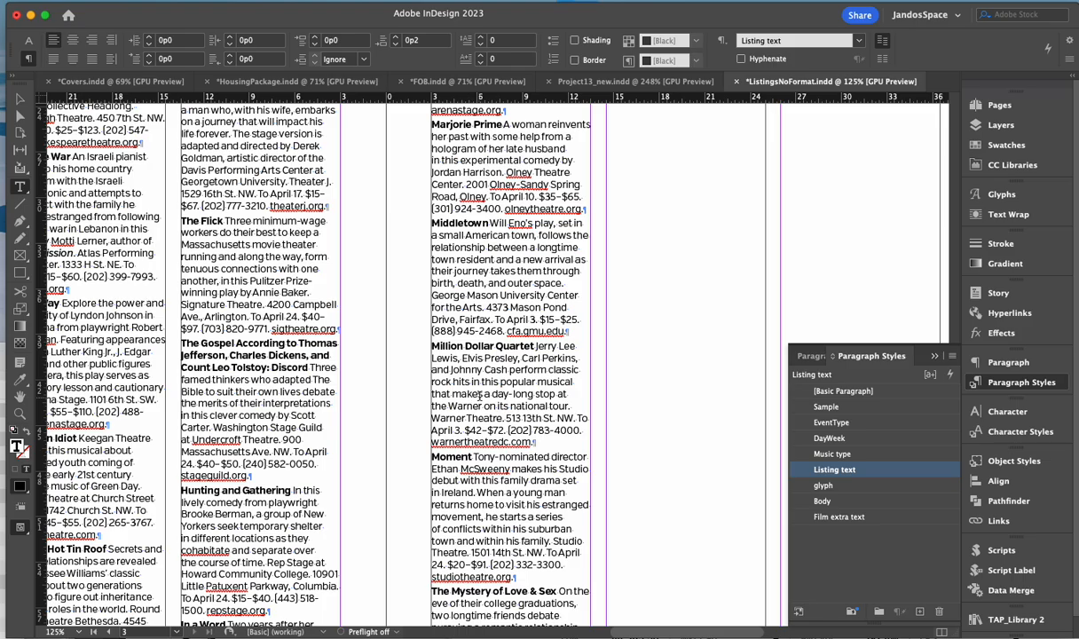
{"action": "scroll", "coordinate": [496, 267], "scroll_direction": "up", "scroll_amount": 3}
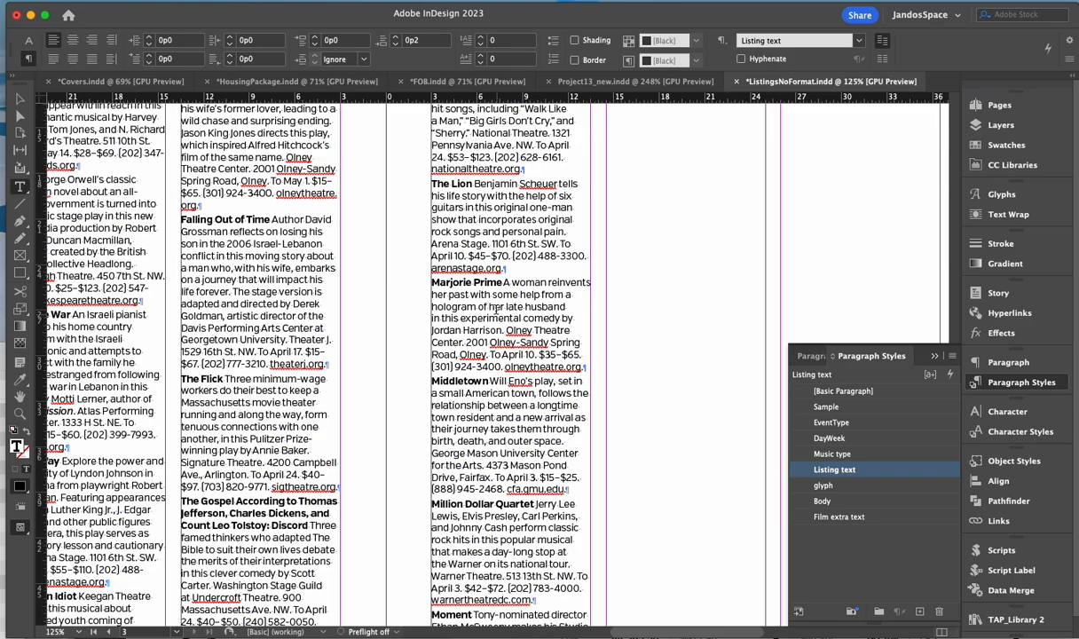
{"action": "scroll", "coordinate": [497, 373], "scroll_direction": "up", "scroll_amount": 3}
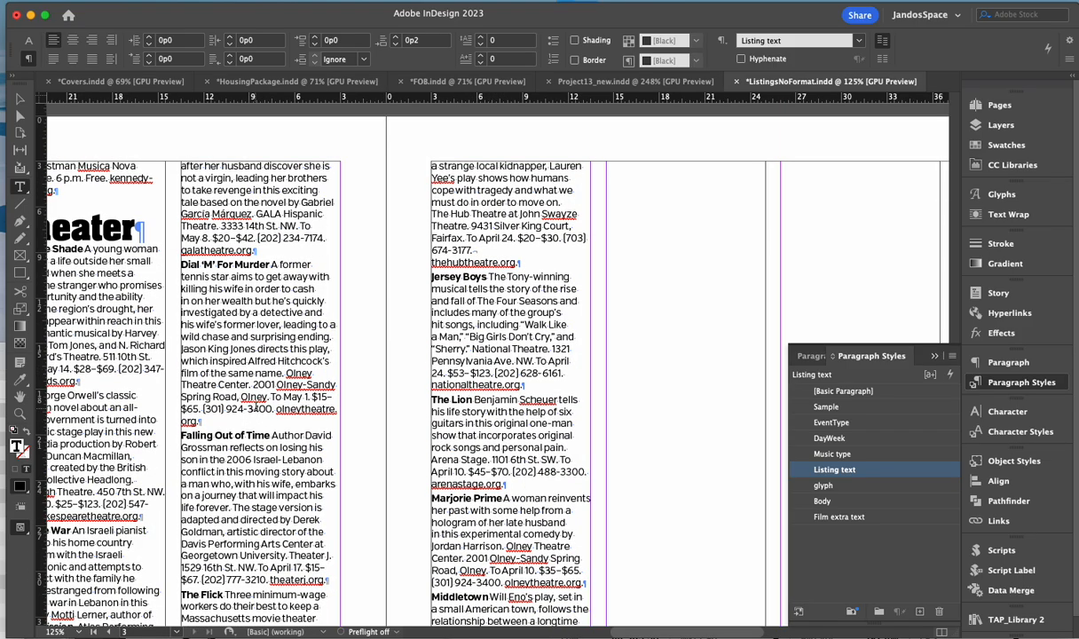
{"action": "scroll", "coordinate": [255, 409], "scroll_direction": "up", "scroll_amount": 10}
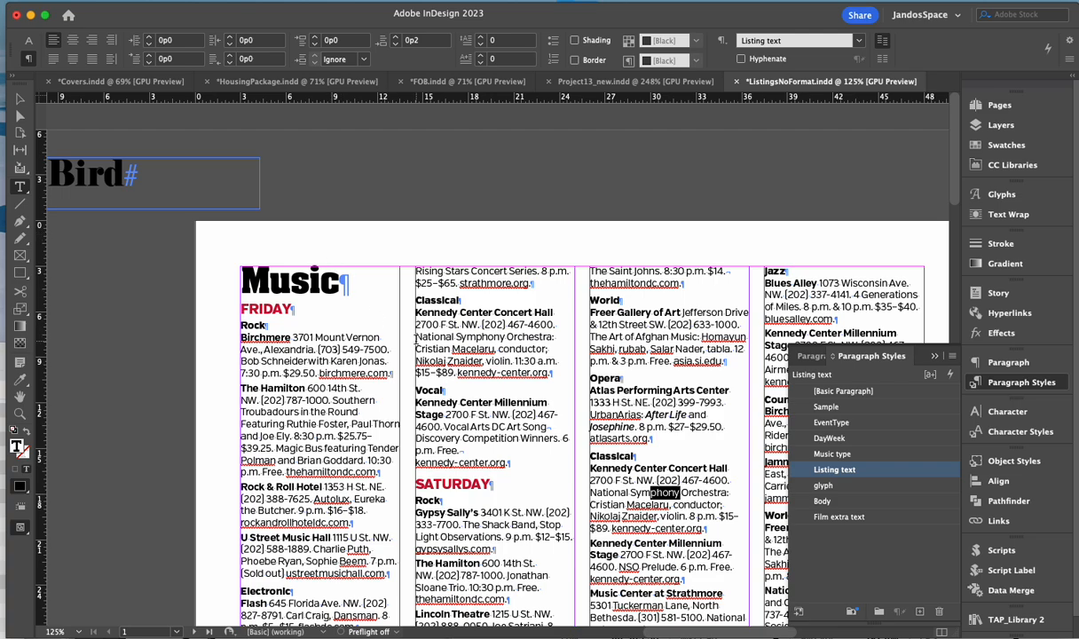
{"action": "scroll", "coordinate": [416, 339], "scroll_direction": "down", "scroll_amount": 3}
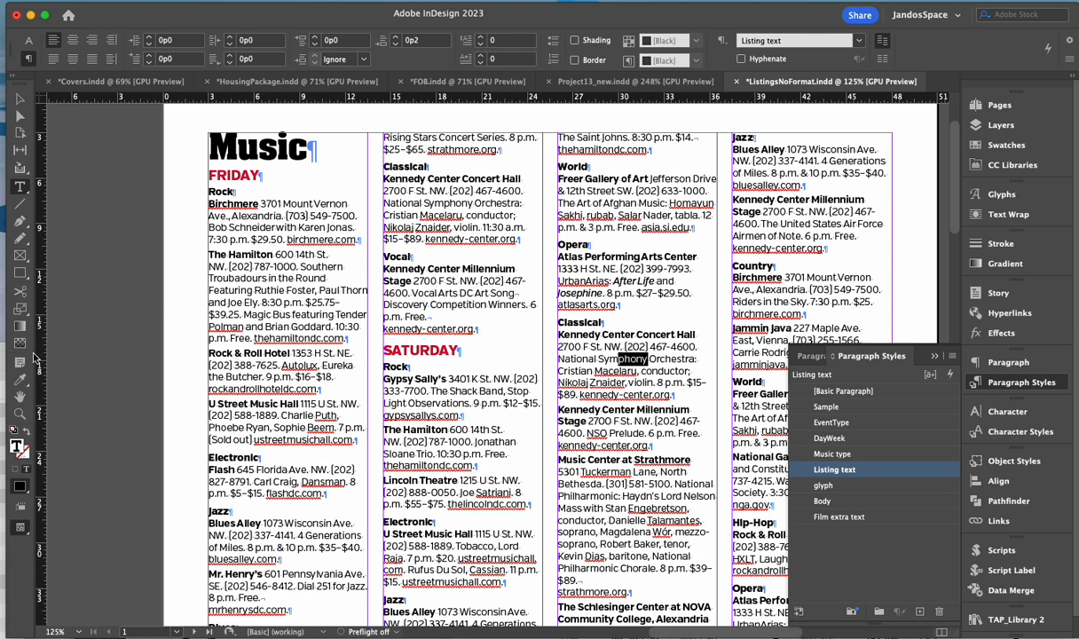